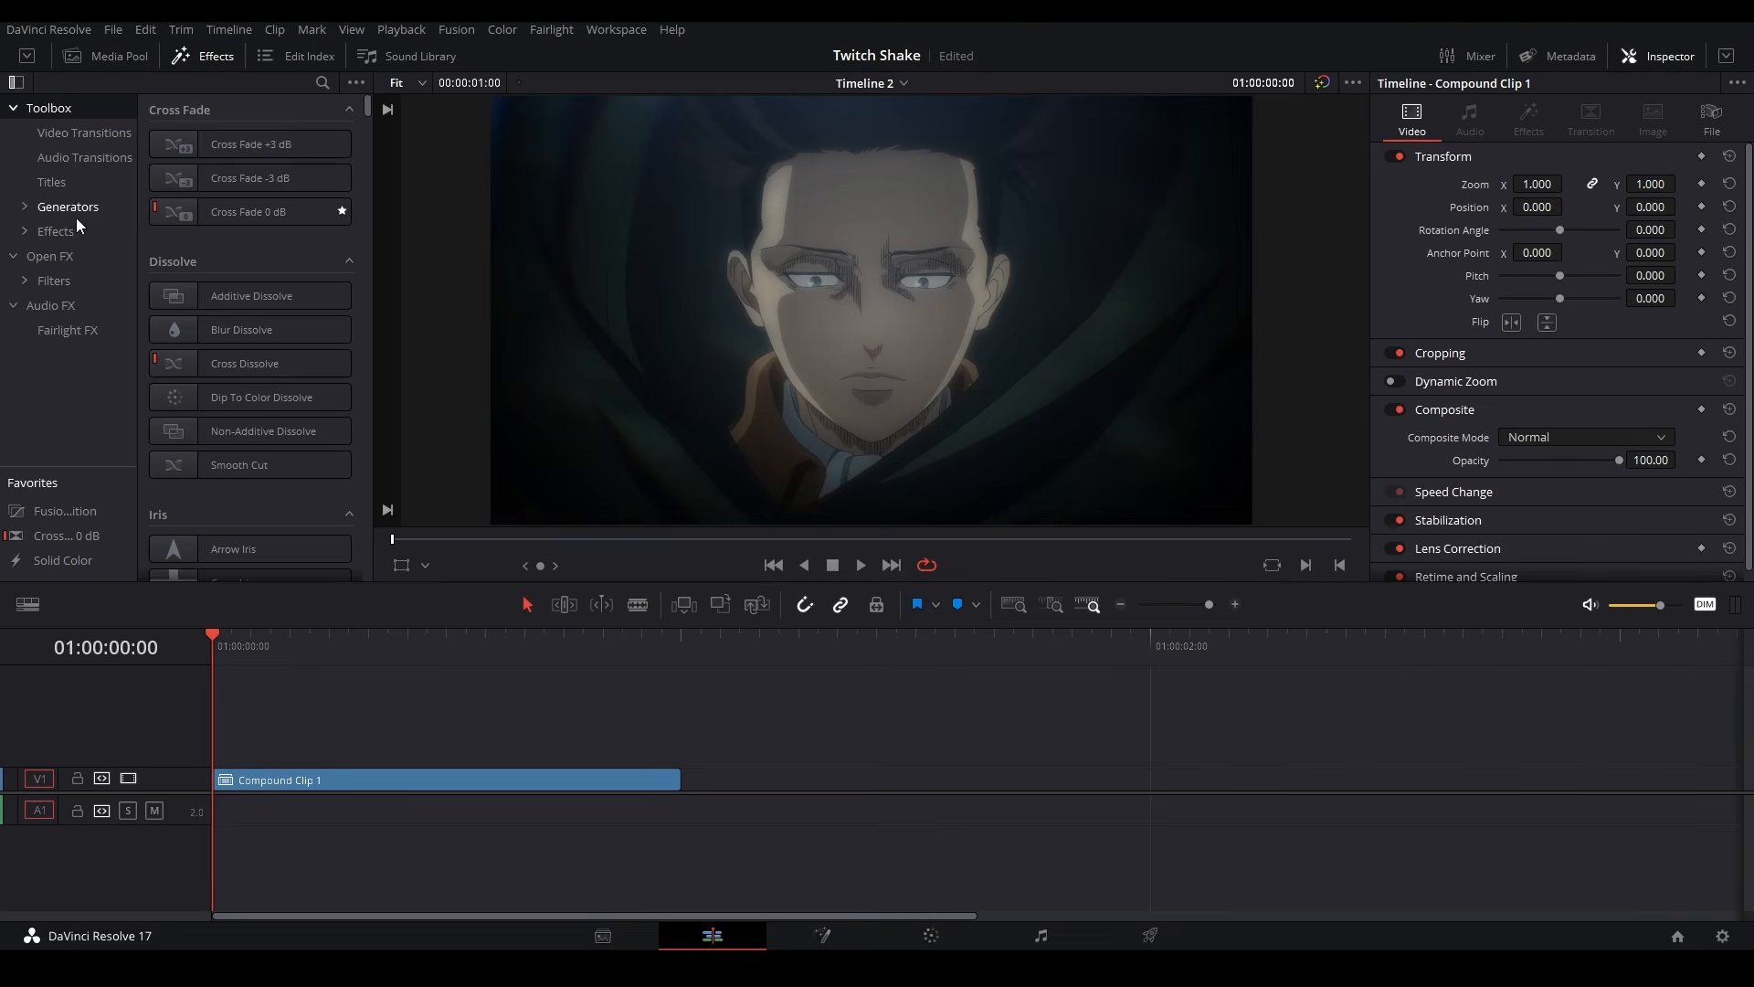
Place Clip 24 from the Master power bin above Compound Clip 1 on V2, matching the compound clip's full length.
click(77, 236)
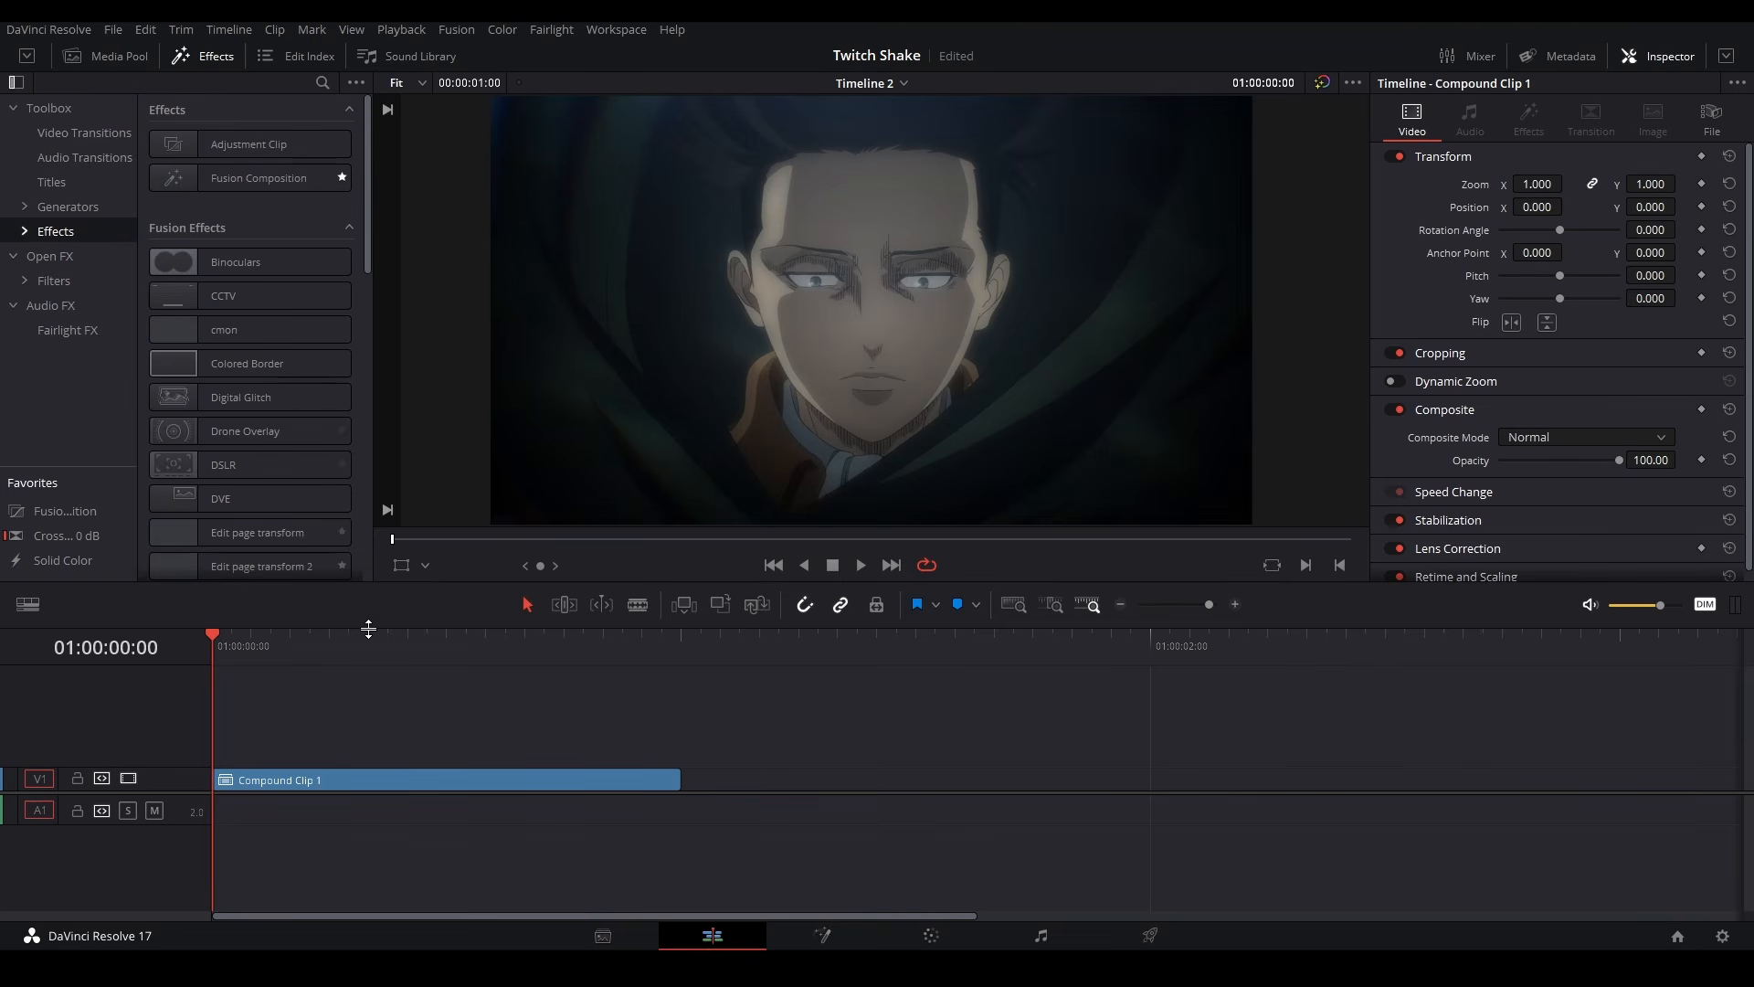
click(193, 59)
click(115, 56)
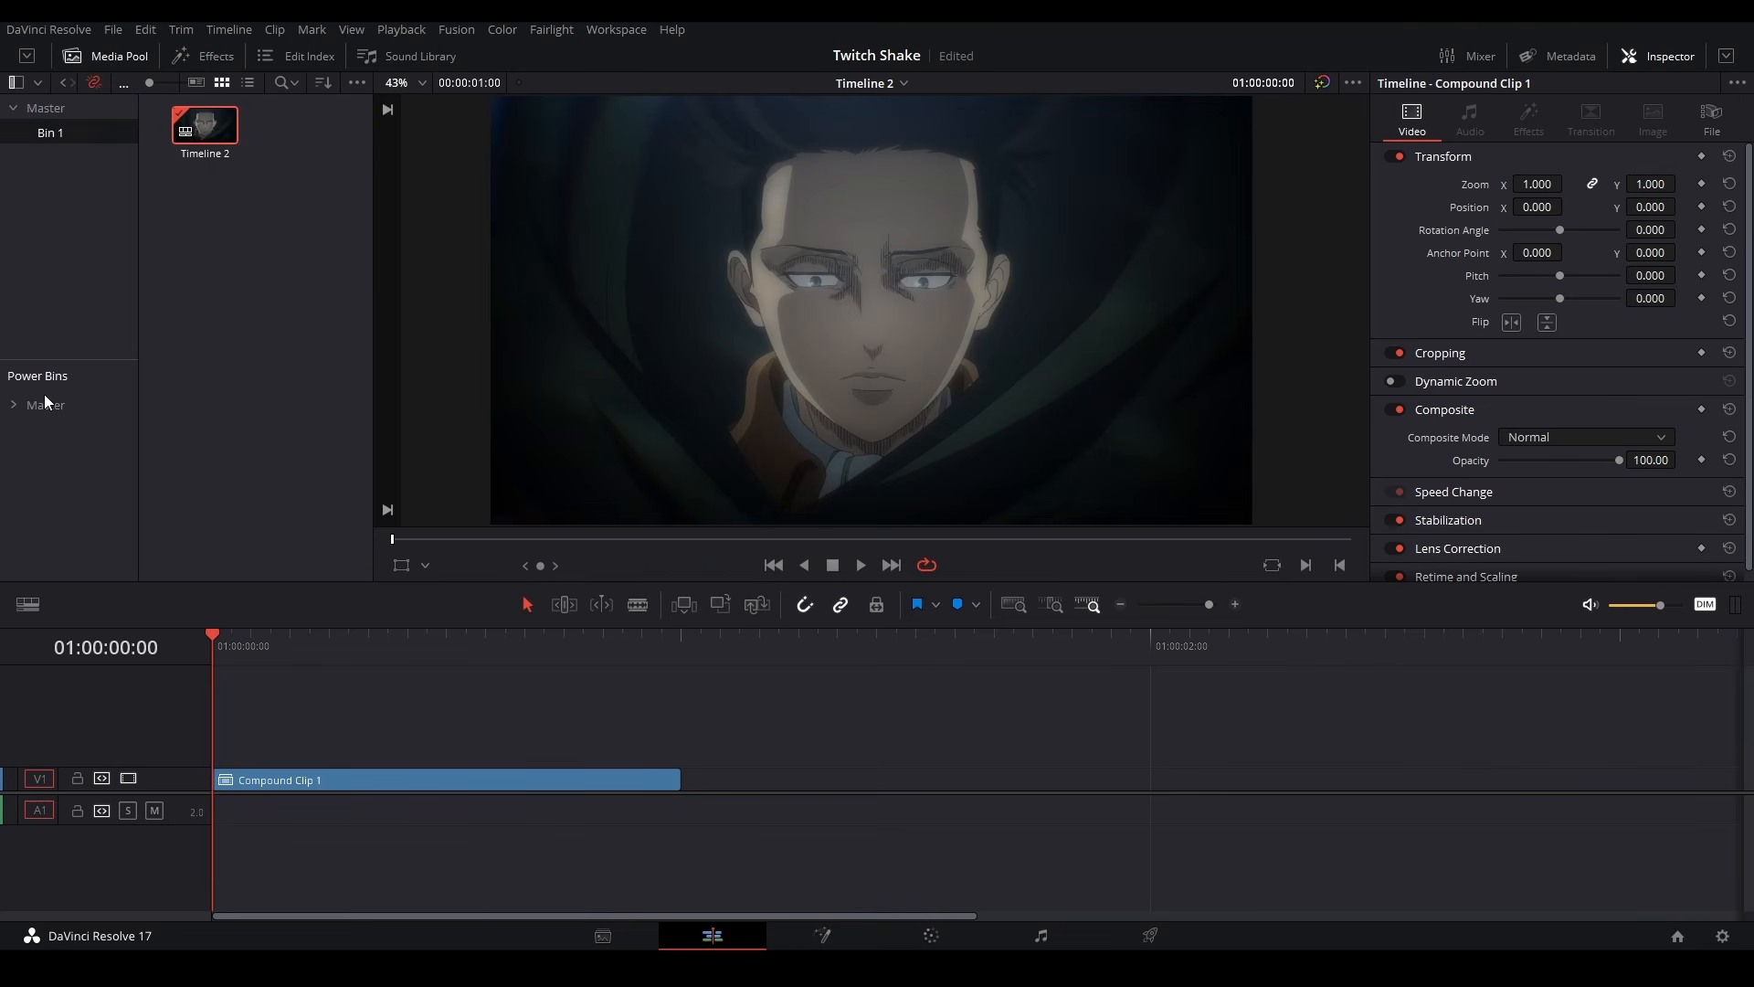
drag(290, 256, 229, 754)
drag(442, 746, 684, 747)
click(558, 762)
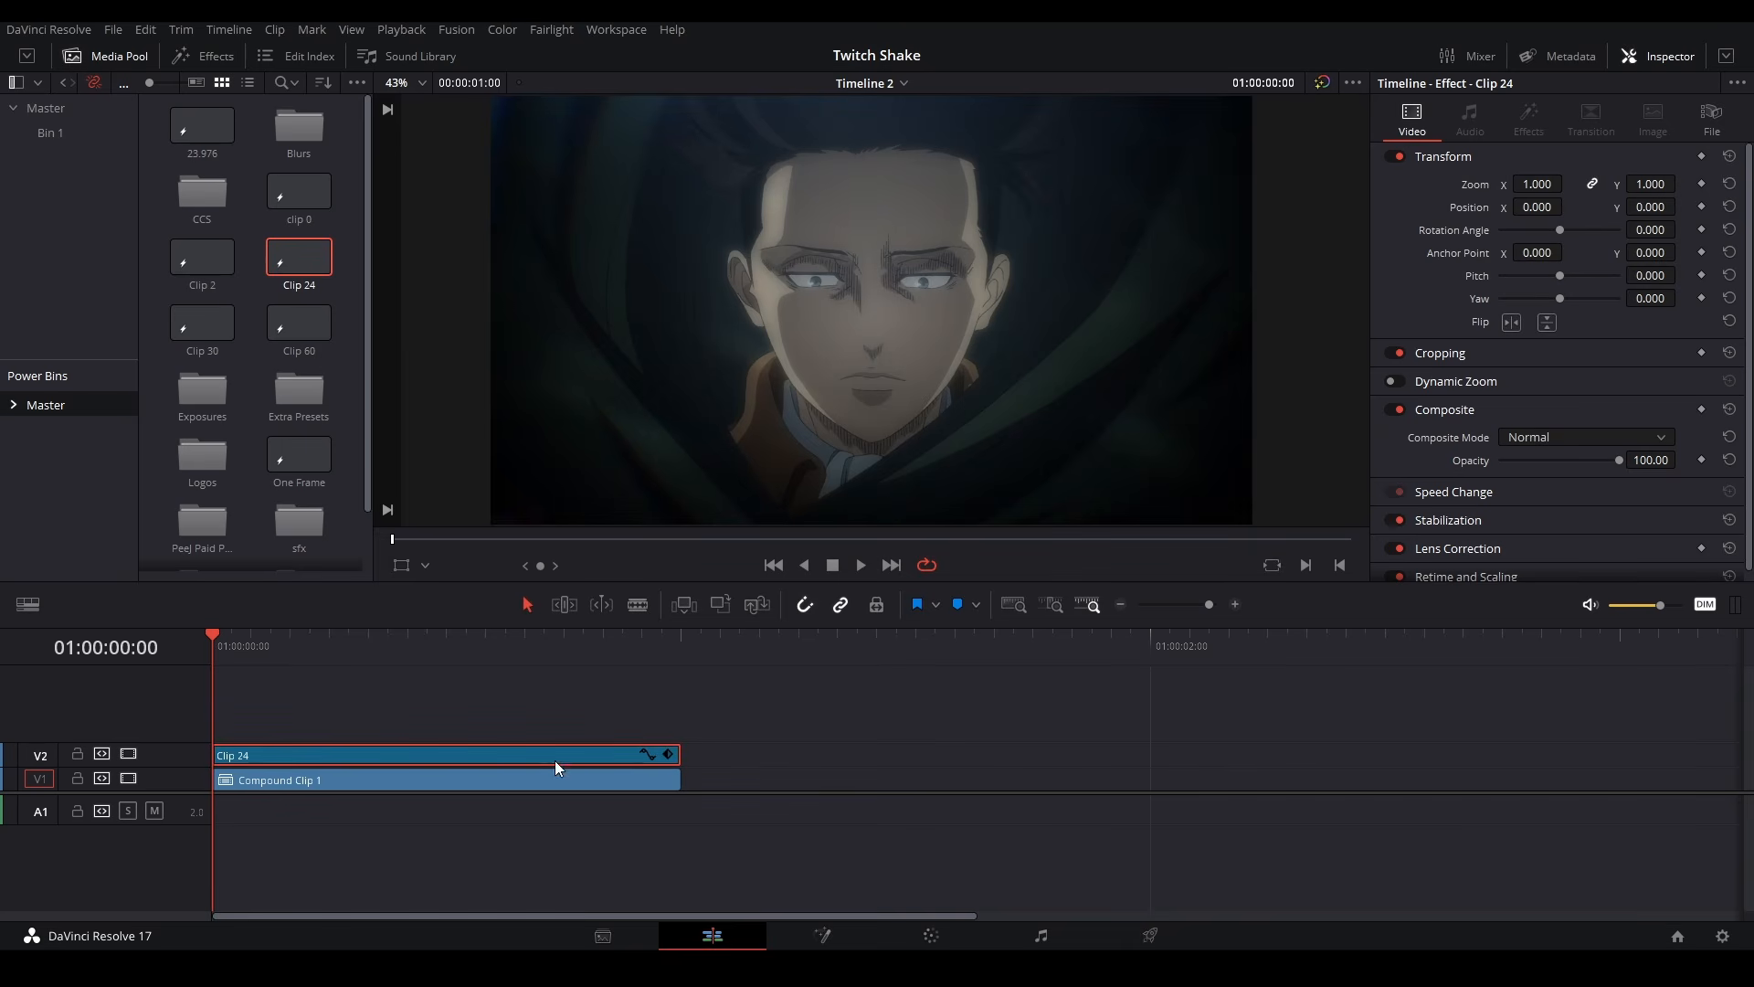
Open Clip 24 in Fusion and insert a Transform (Xf) node between MediaIn1 and MediaOut1.
click(823, 935)
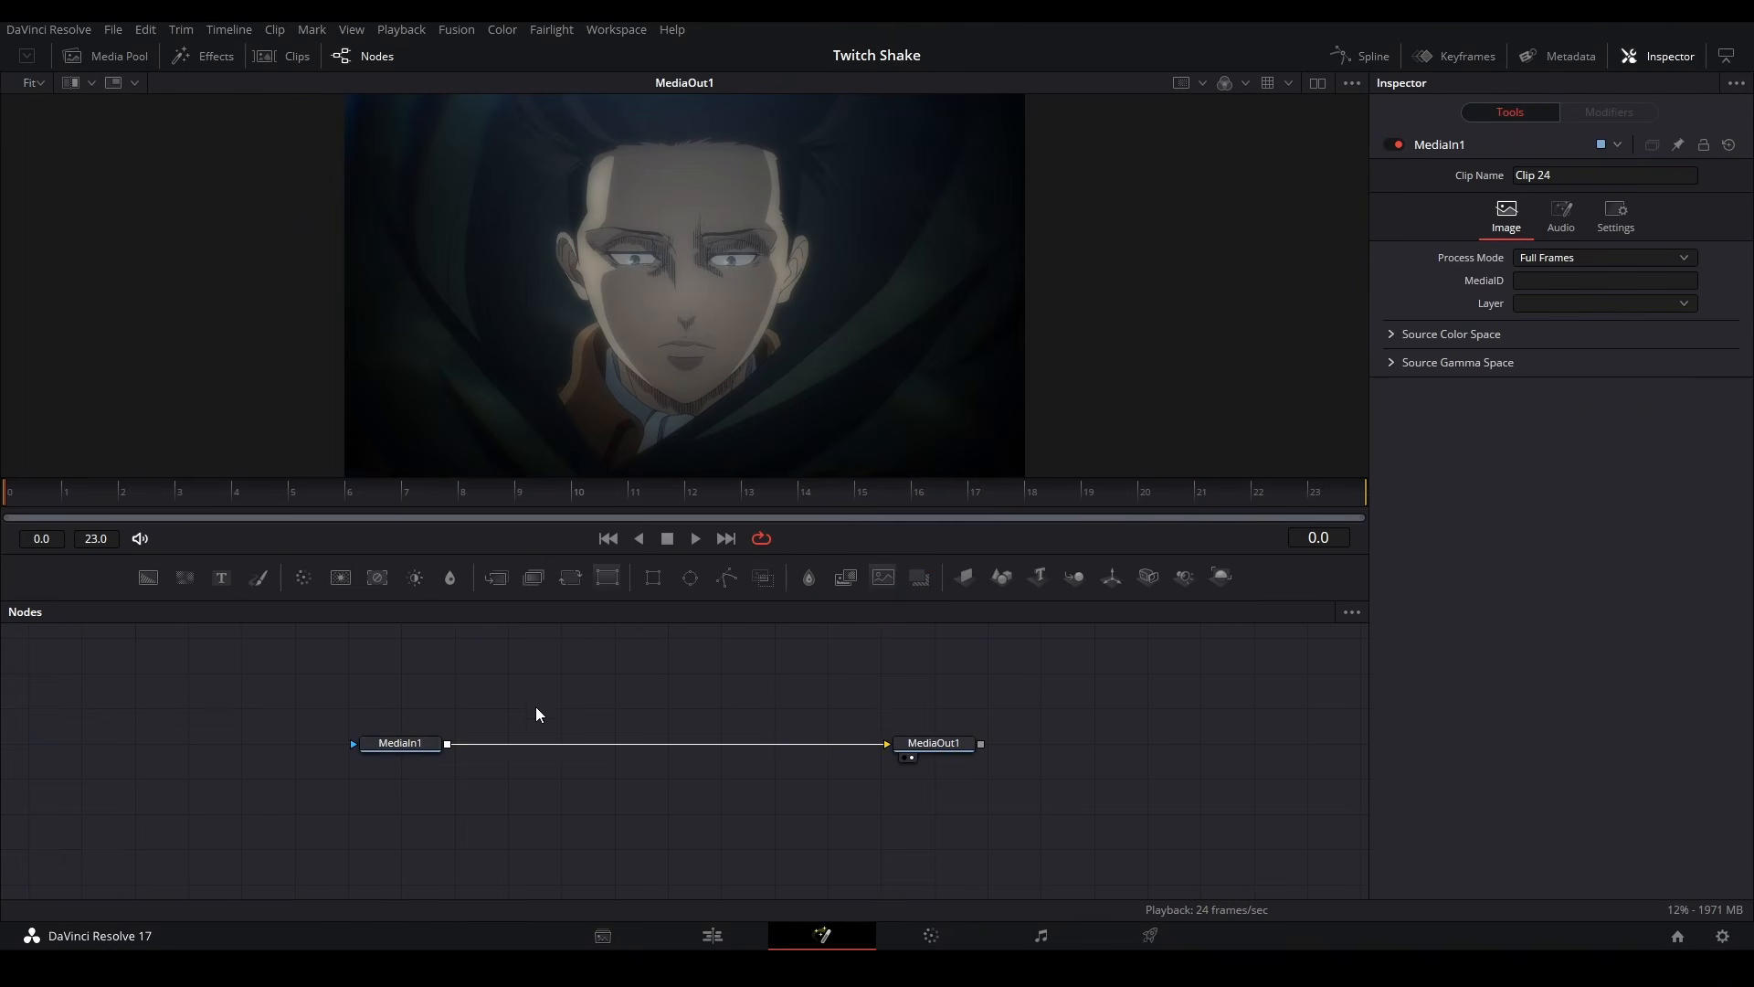
click(423, 743)
key(shift+space)
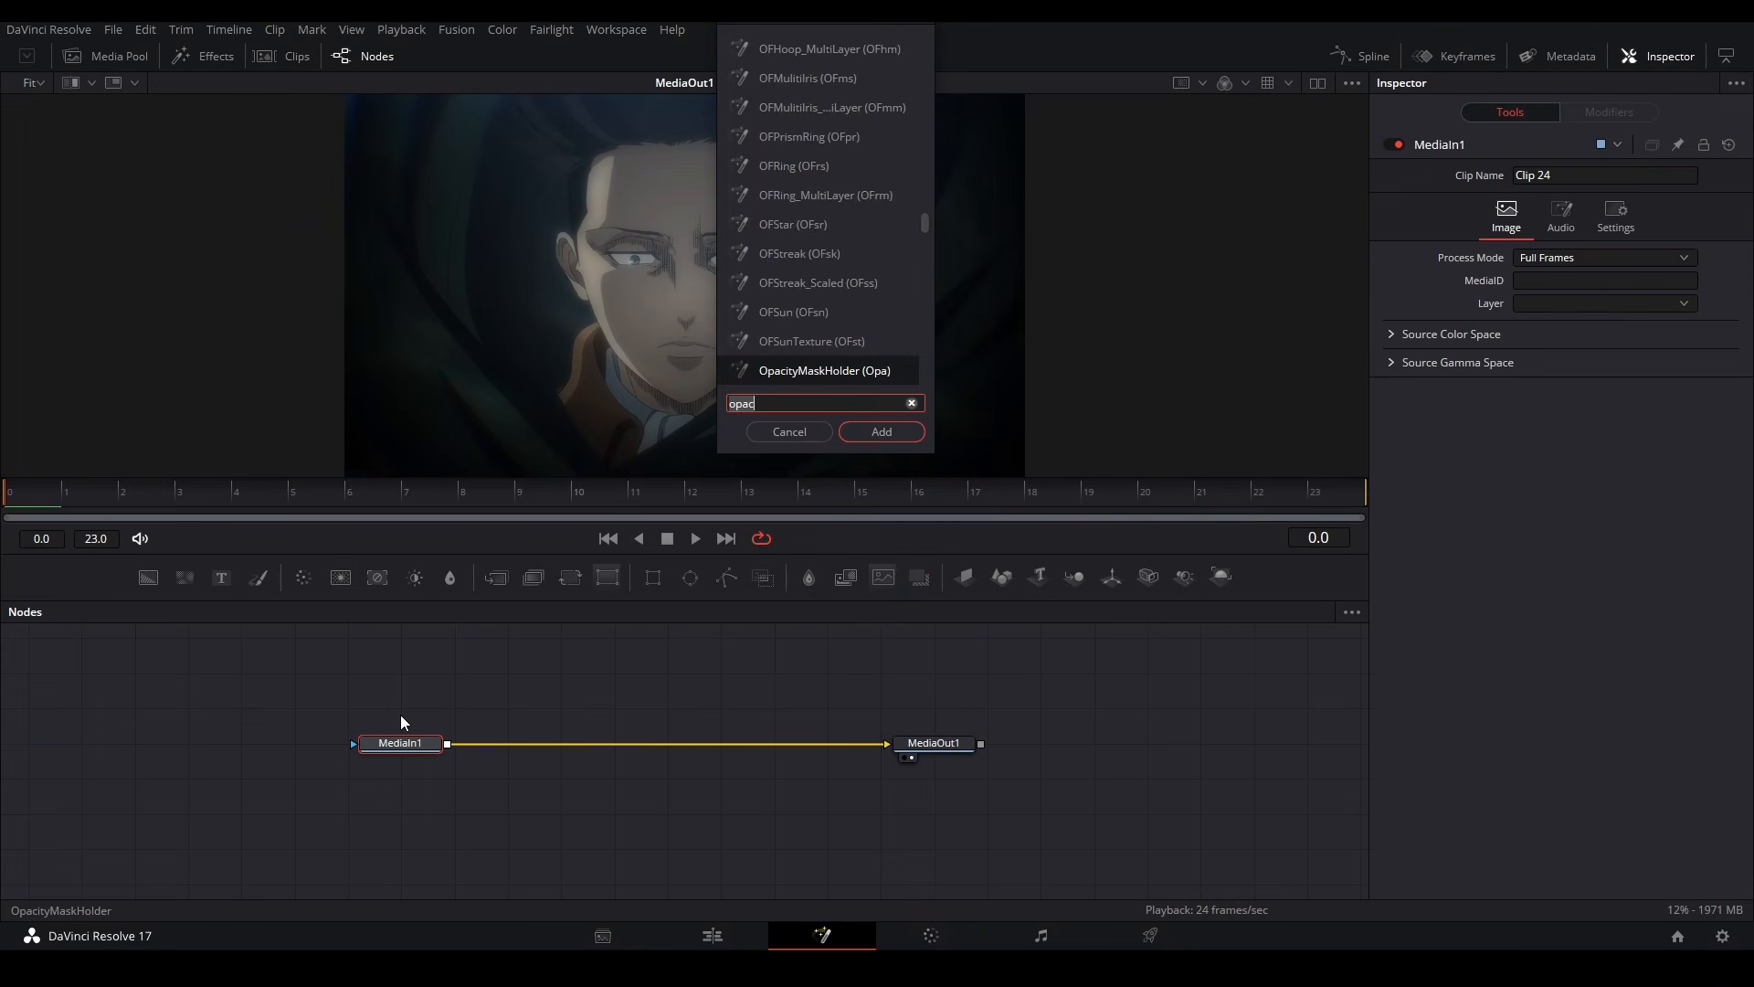
text(trans)
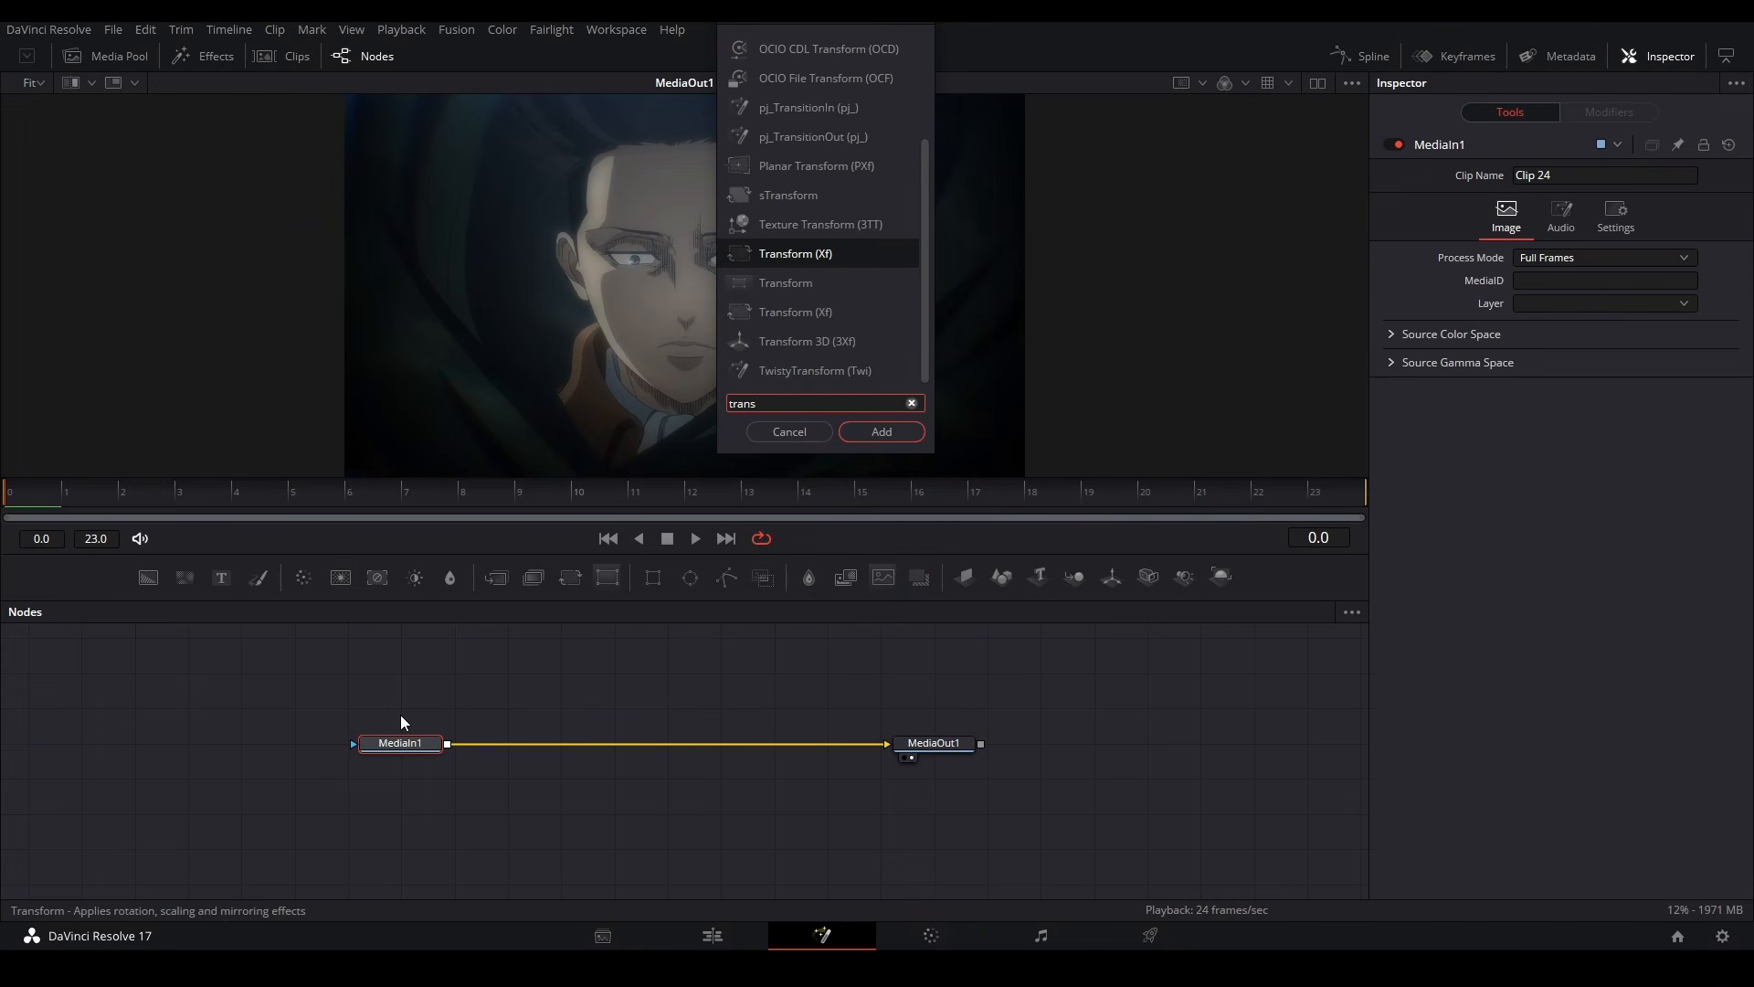
key(Down)
key(Return)
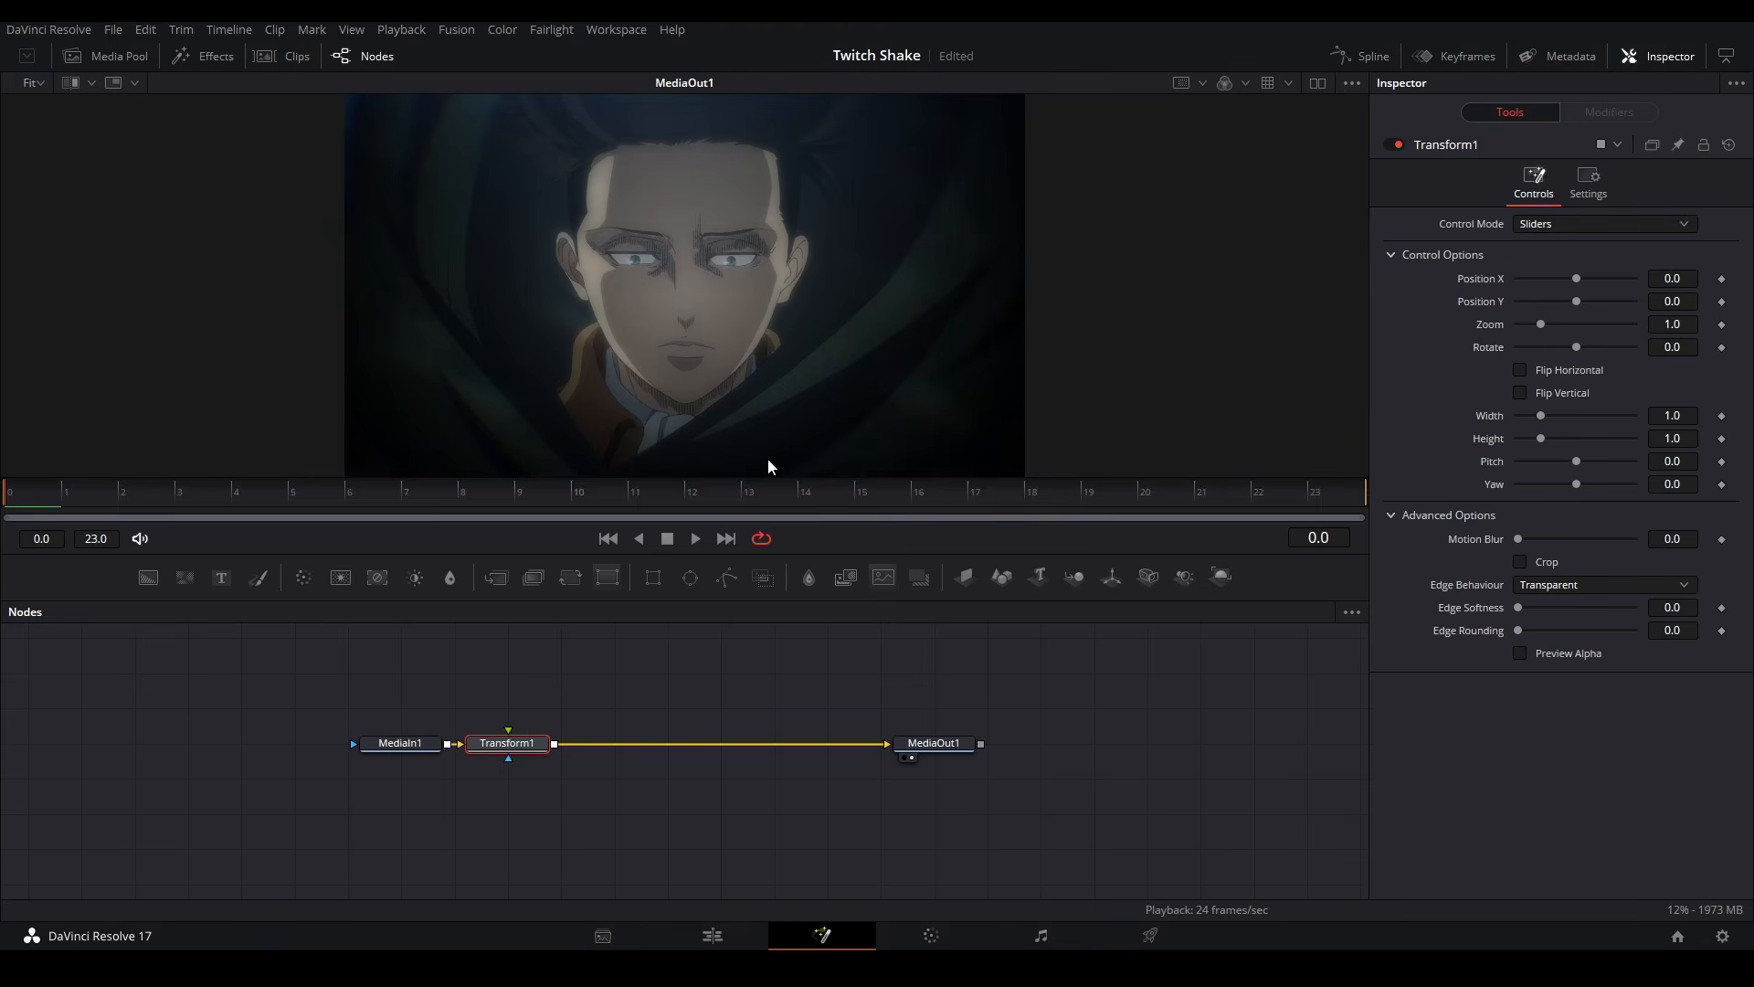
Modify the Transform node's Position Y with a Shake modifier and show the modifier's settings.
right_click(1477, 301)
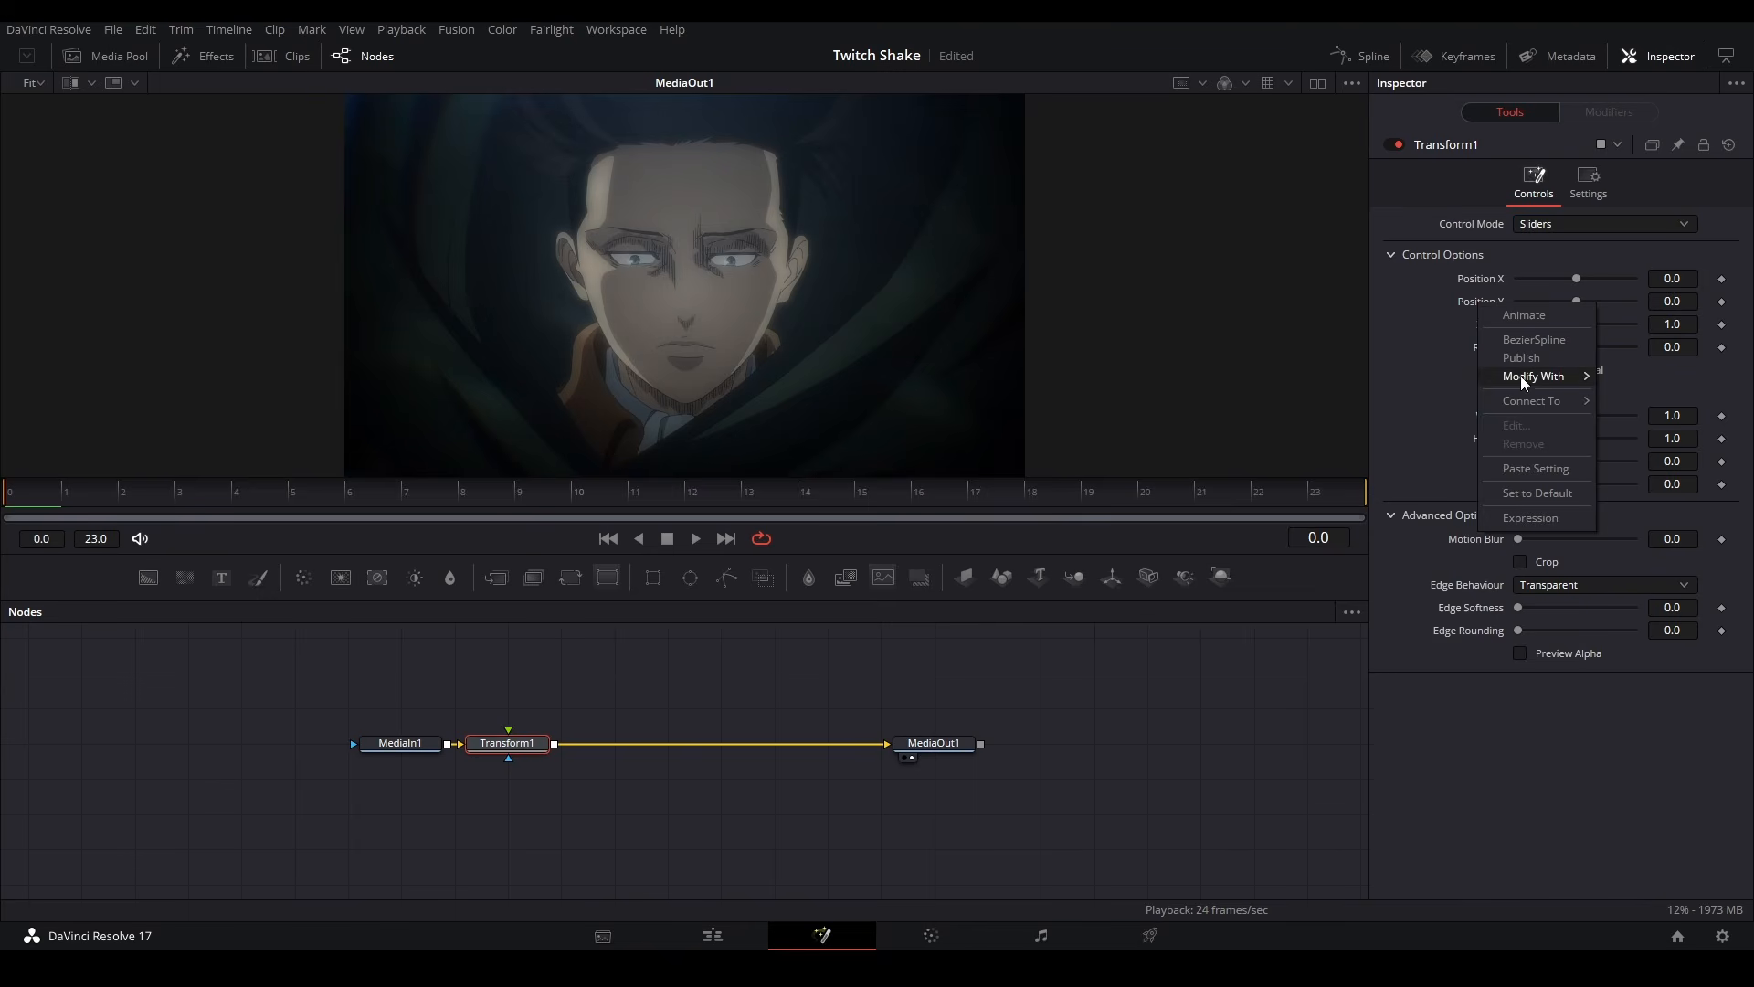
mouse_move(1521, 380)
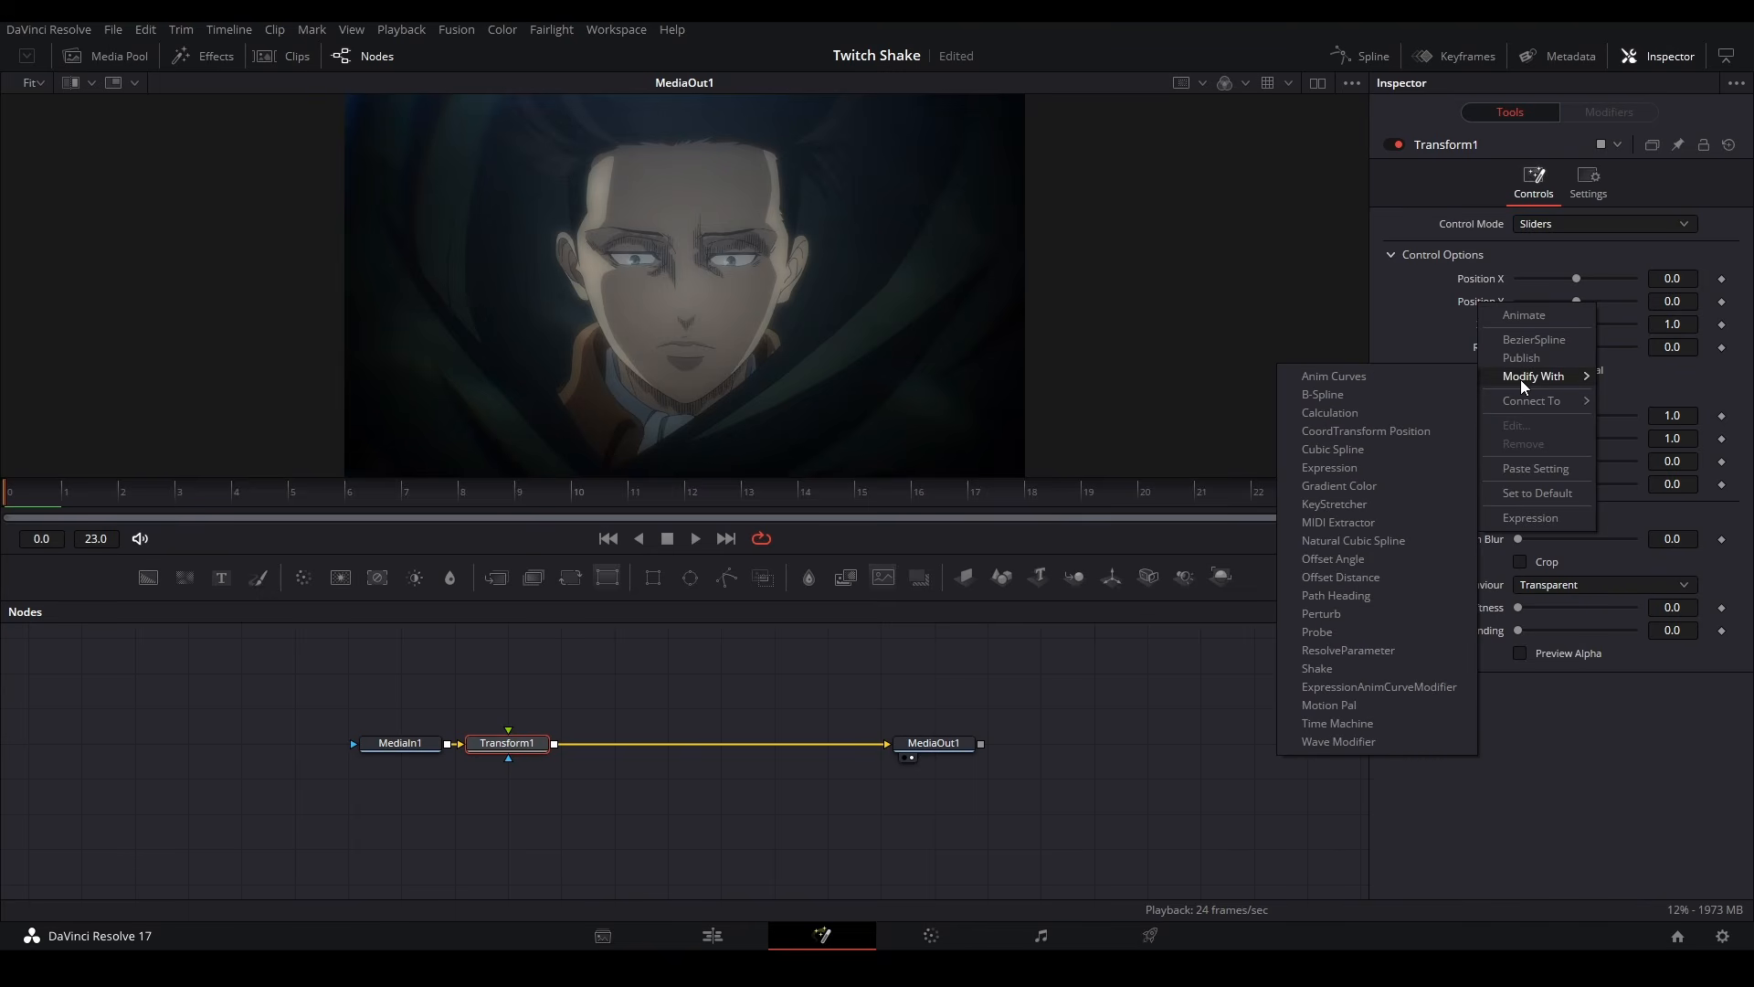
click(1341, 669)
click(1599, 112)
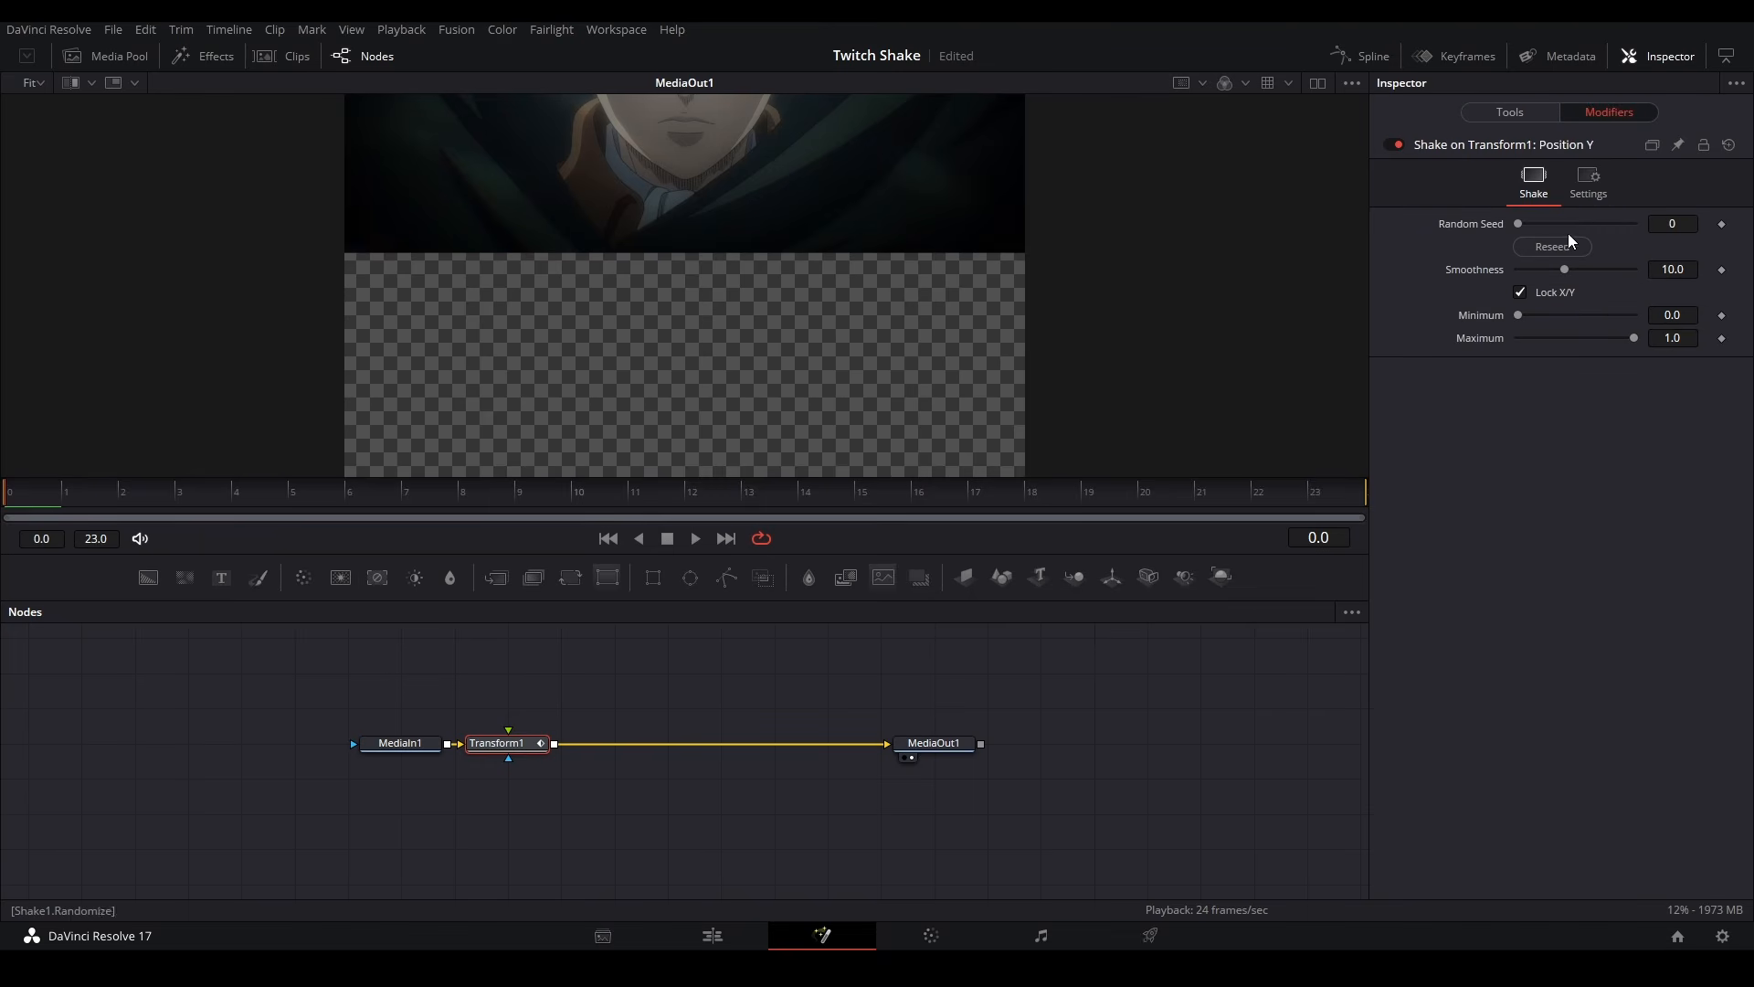
Link the shake's Maximum to its Minimum with the expression -XMinimum.
click(1692, 336)
text(=)
key(Return)
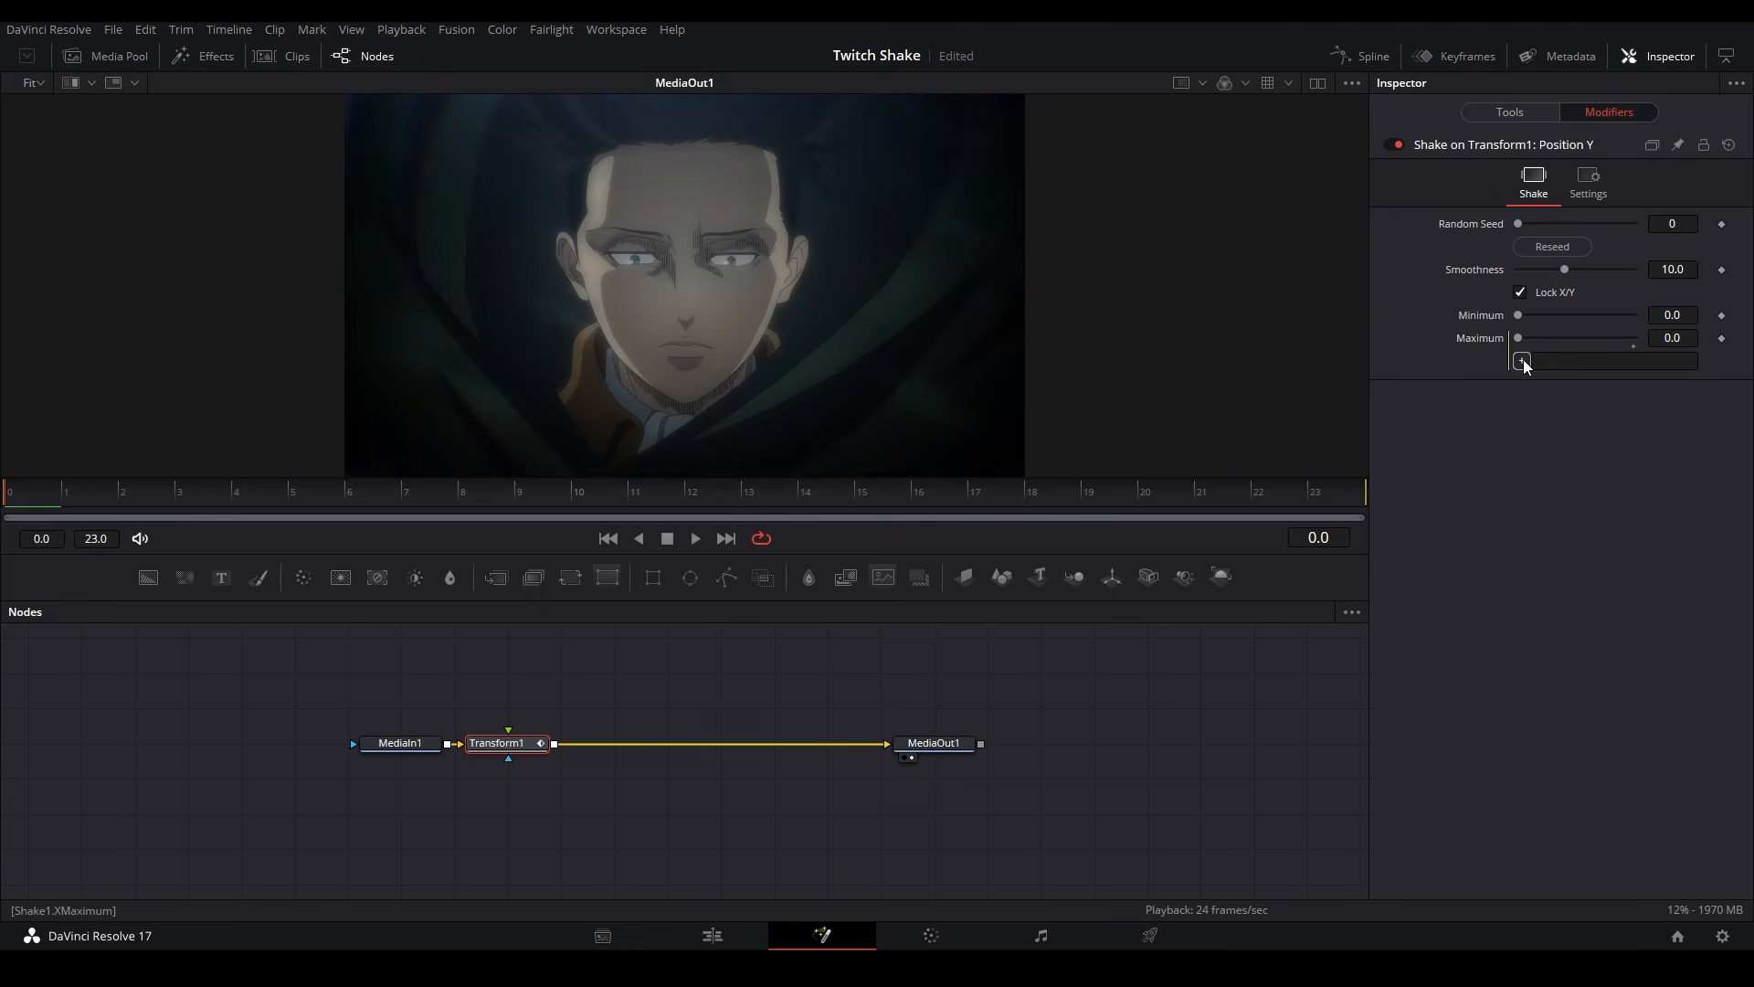
drag(1676, 313, 1676, 313)
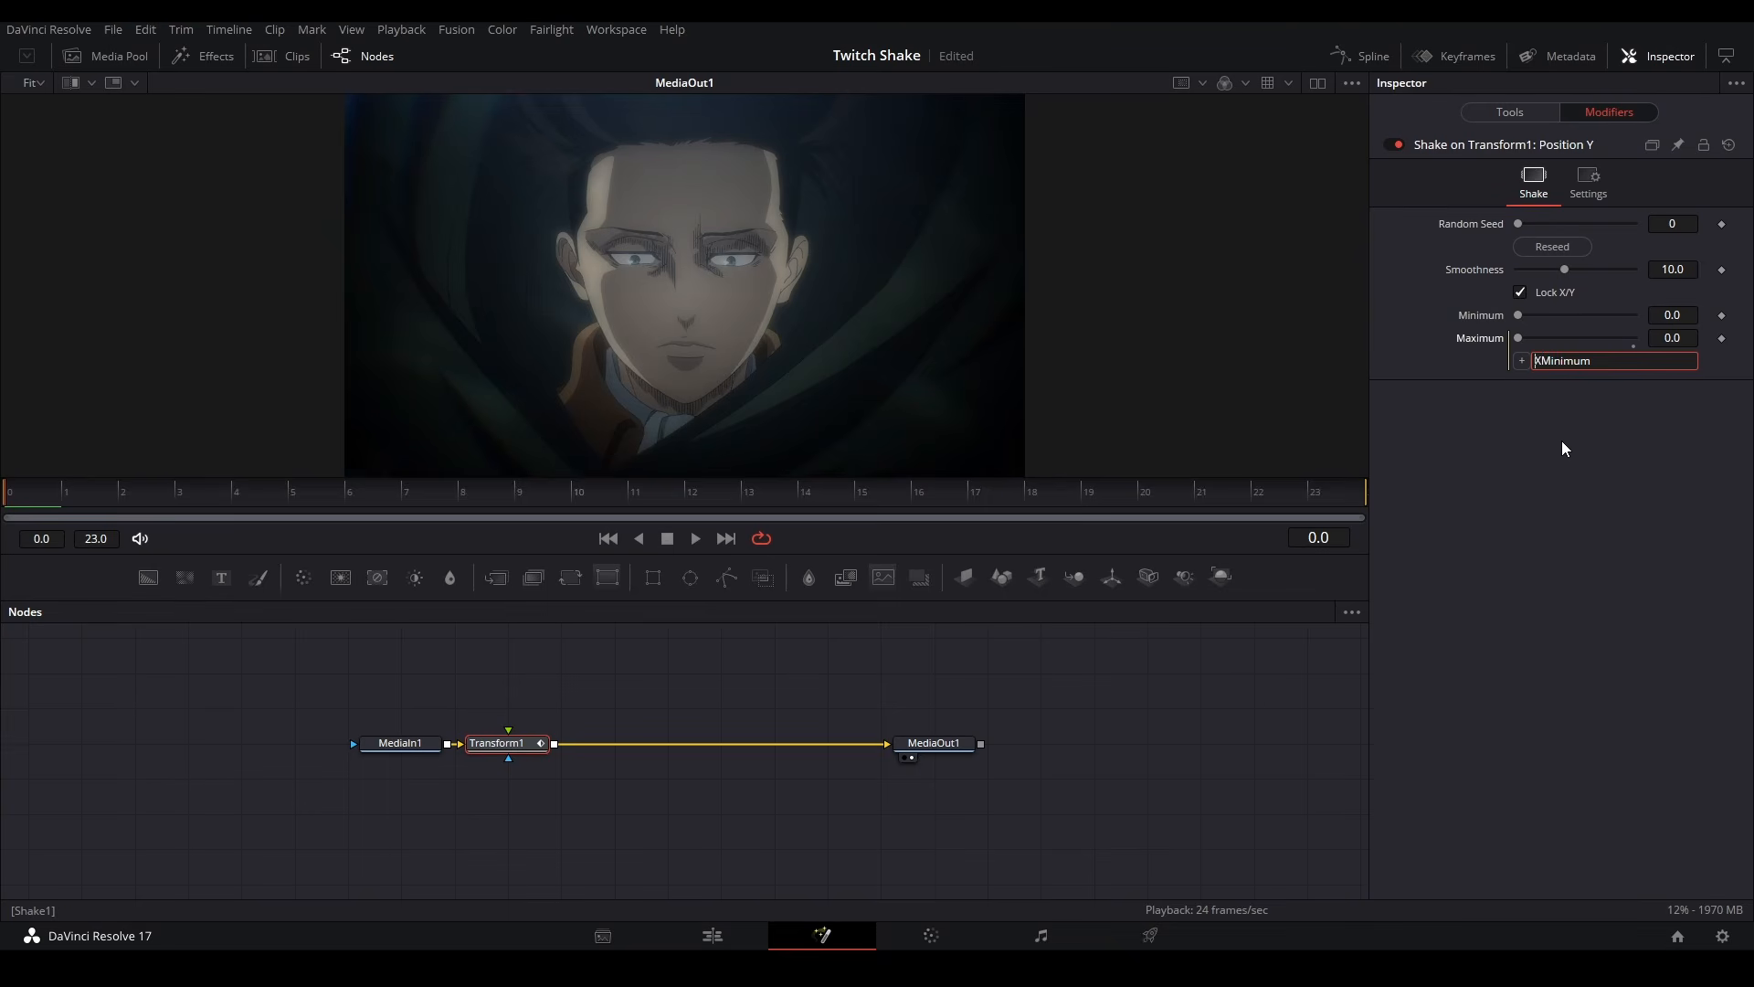
text(-)
key(Return)
Test the linked range by varying the shake's Minimum, and set it to -1.
drag(1522, 315, 1647, 314)
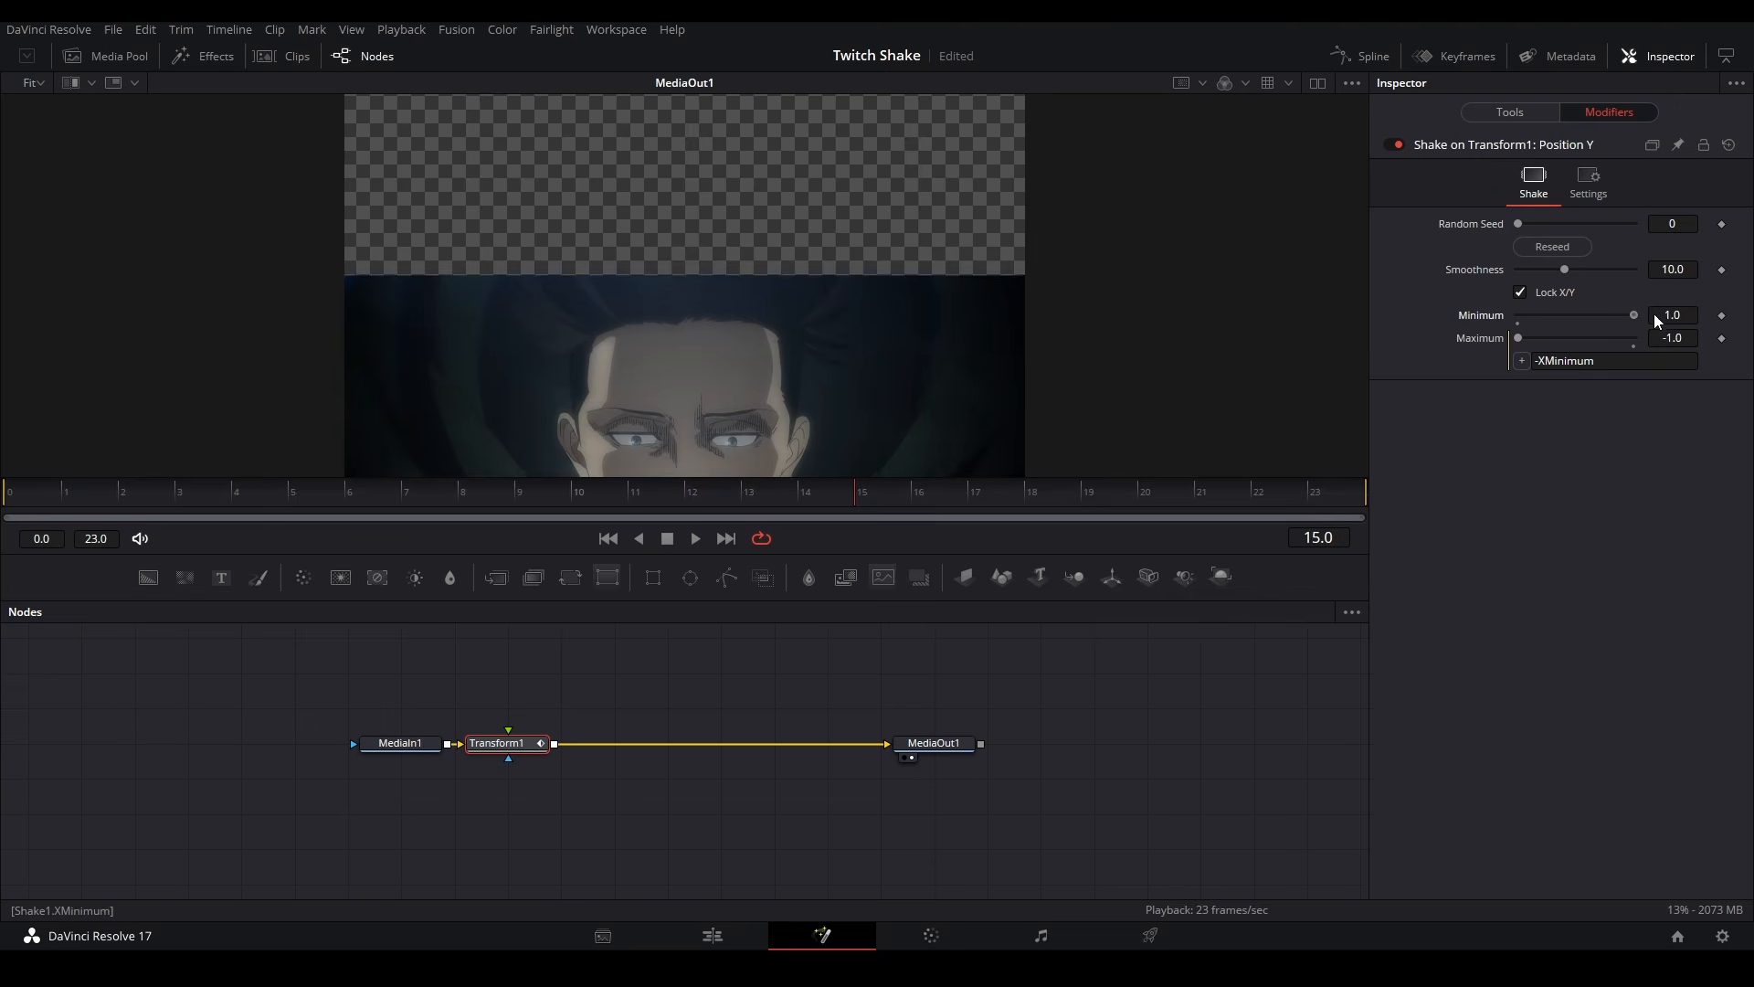
drag(1561, 318, 1513, 318)
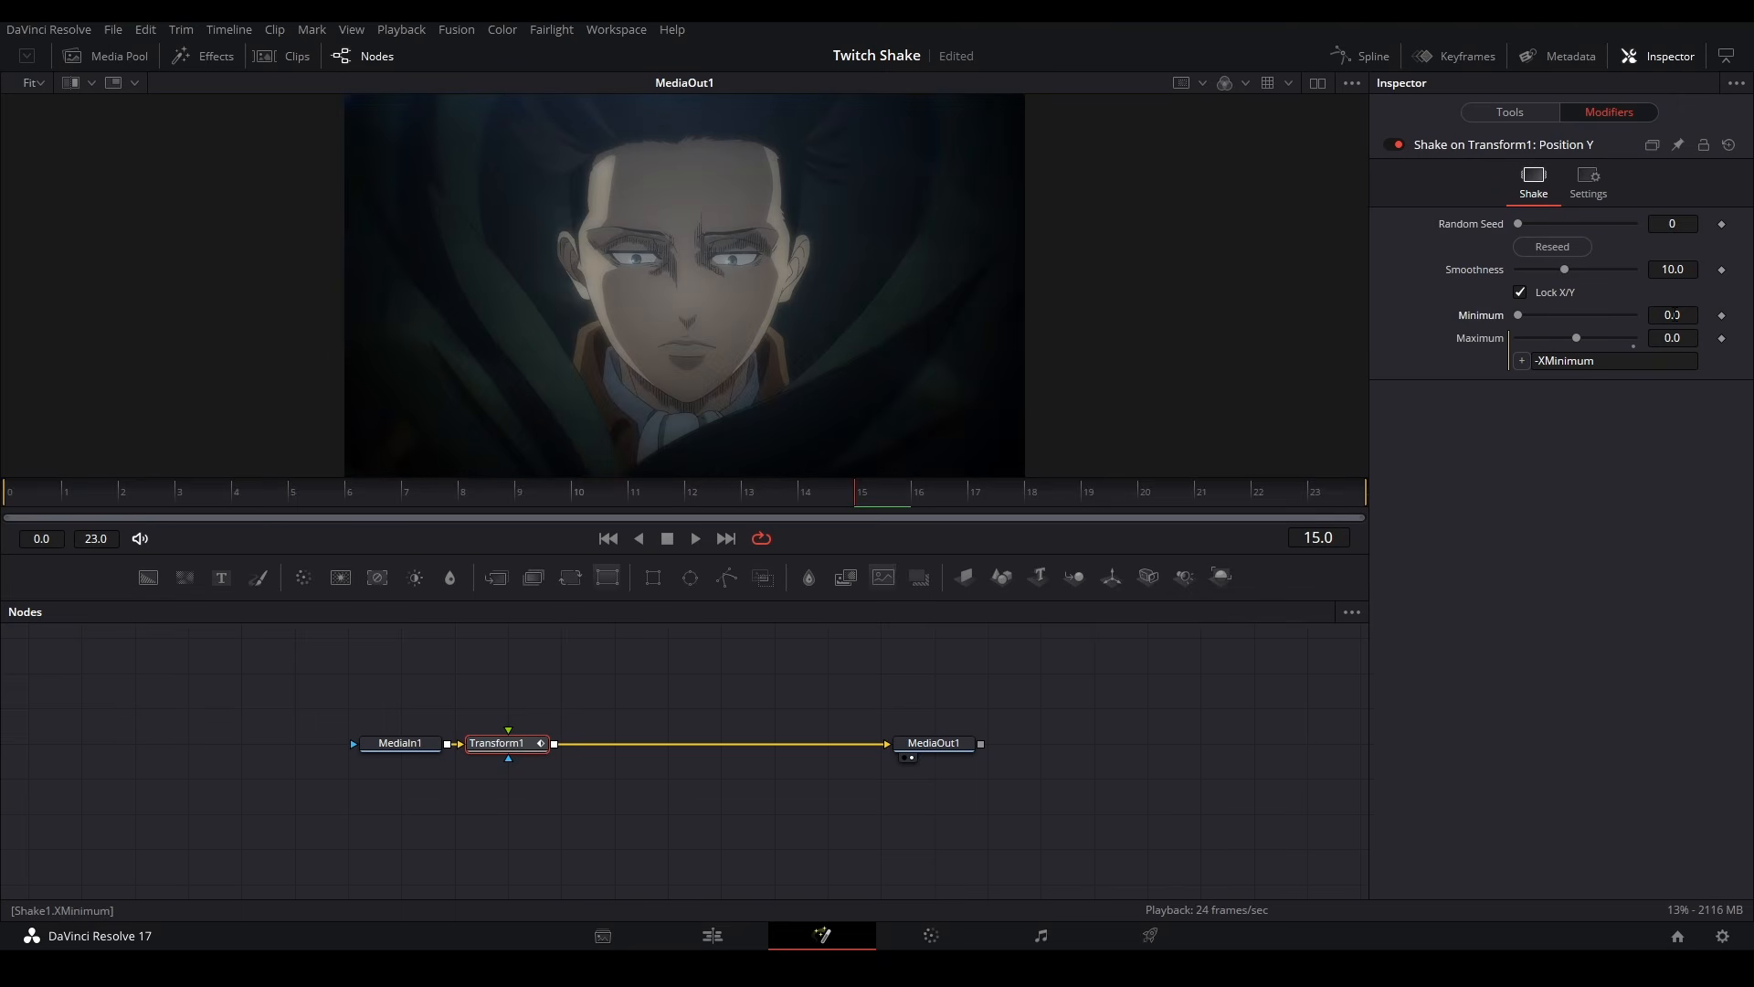
text(-1)
key(Return)
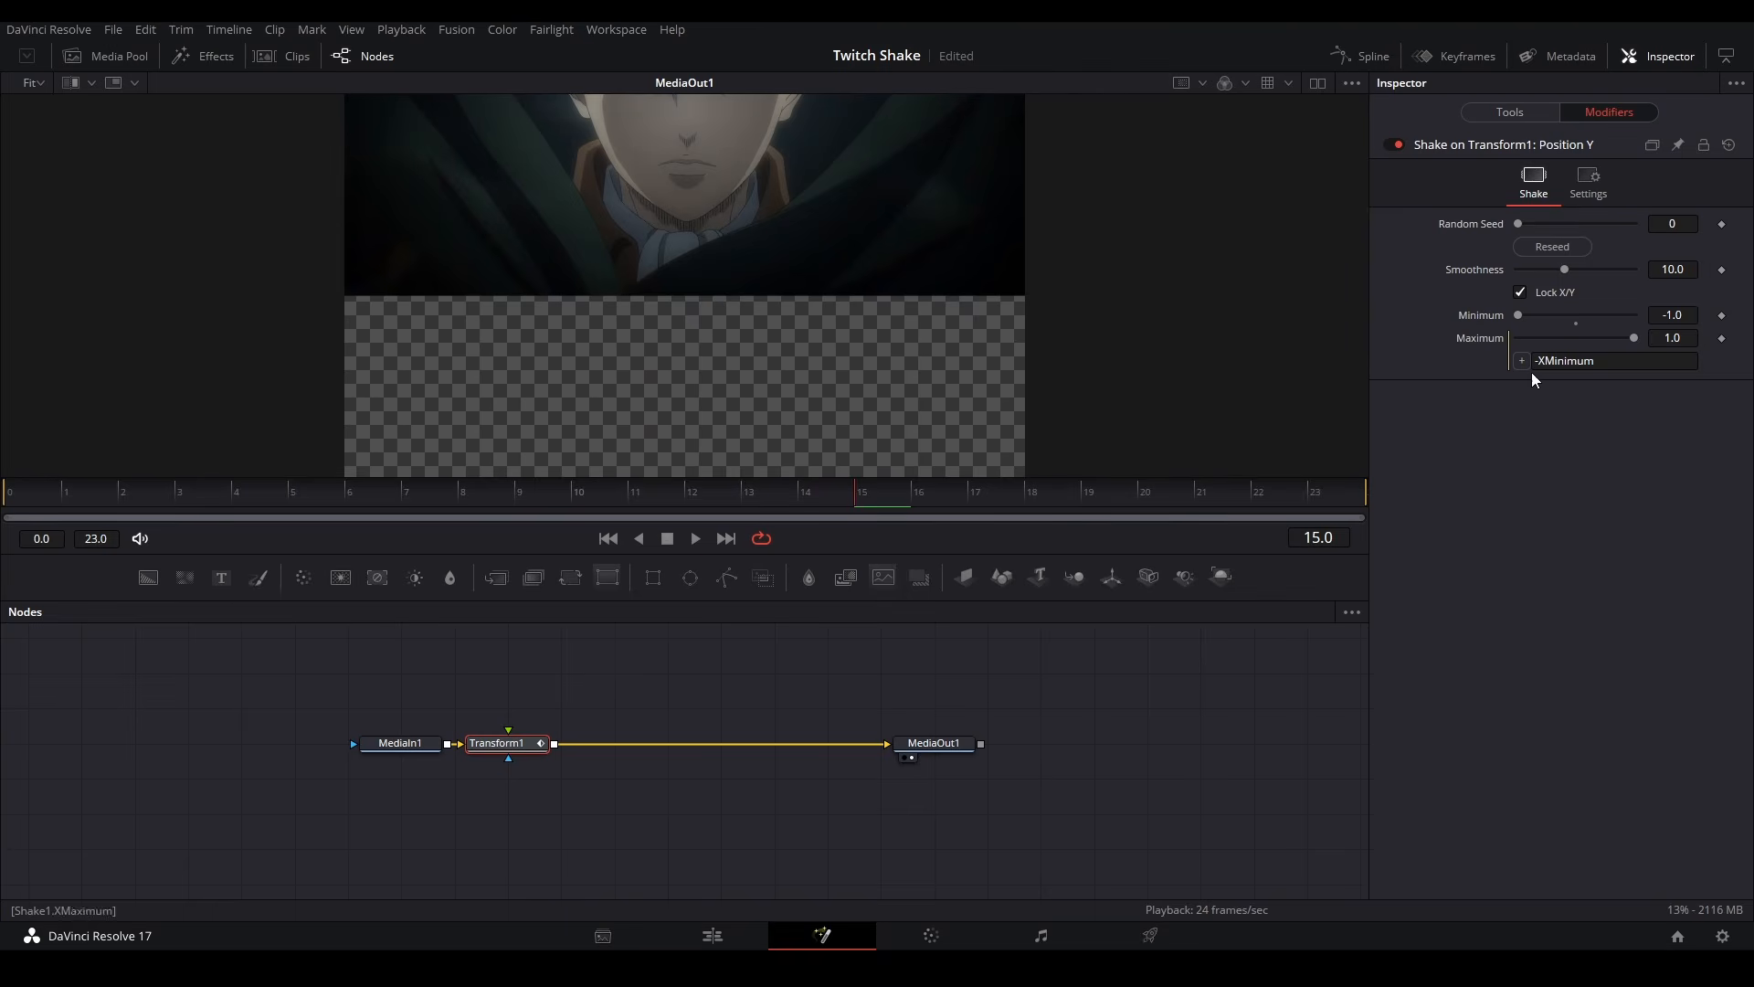
Play back the shake and reduce its strength by setting Minimum to about -0.339.
key(space)
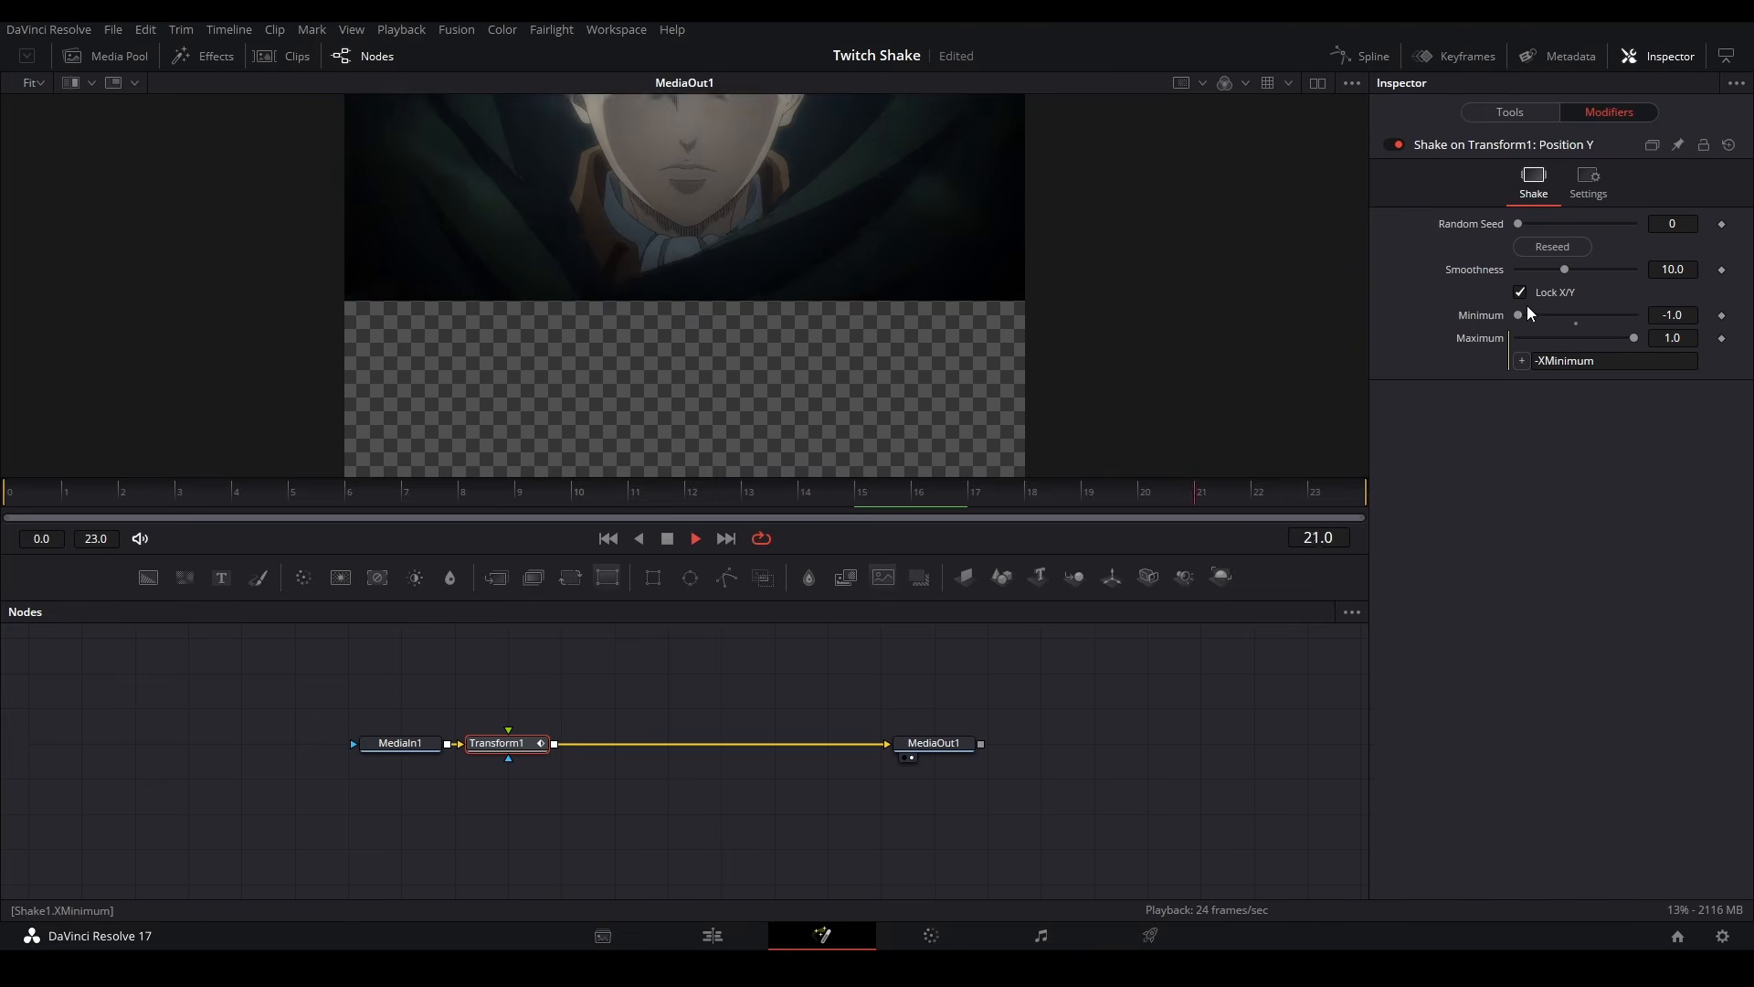
drag(1520, 314, 1556, 317)
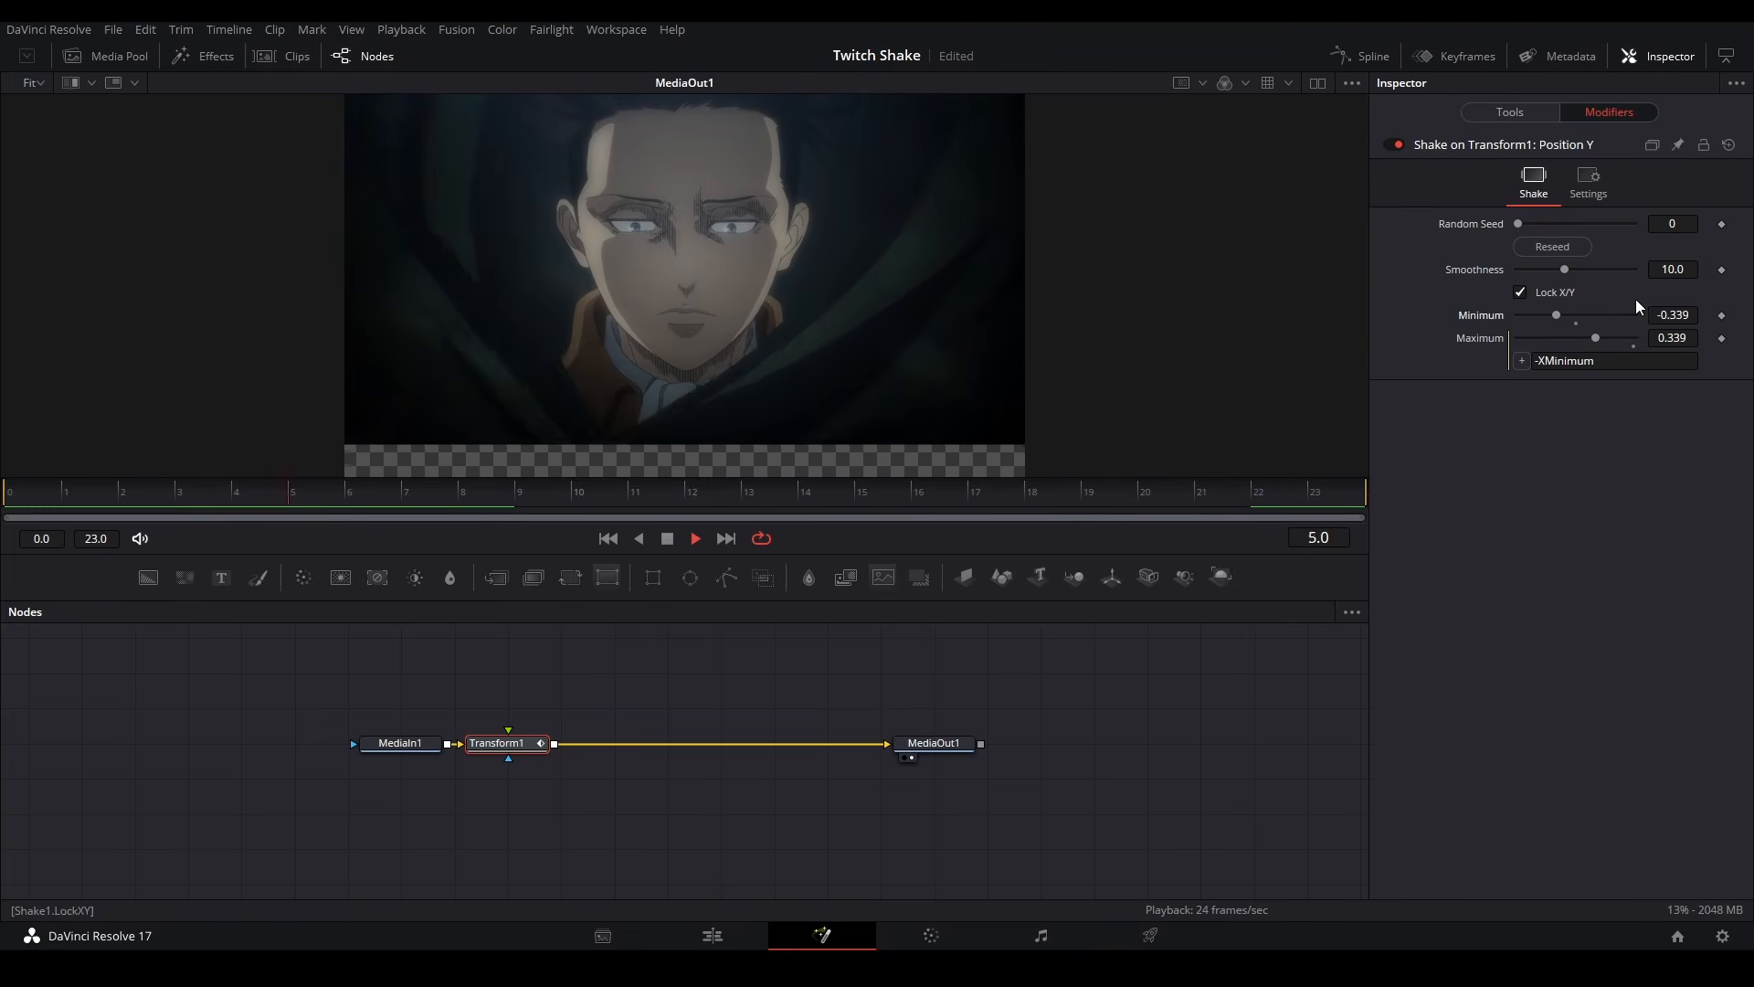
key(space)
Lower the shake's Smoothness, preview the faster motion, and set the value to 1.
drag(1570, 272, 1522, 266)
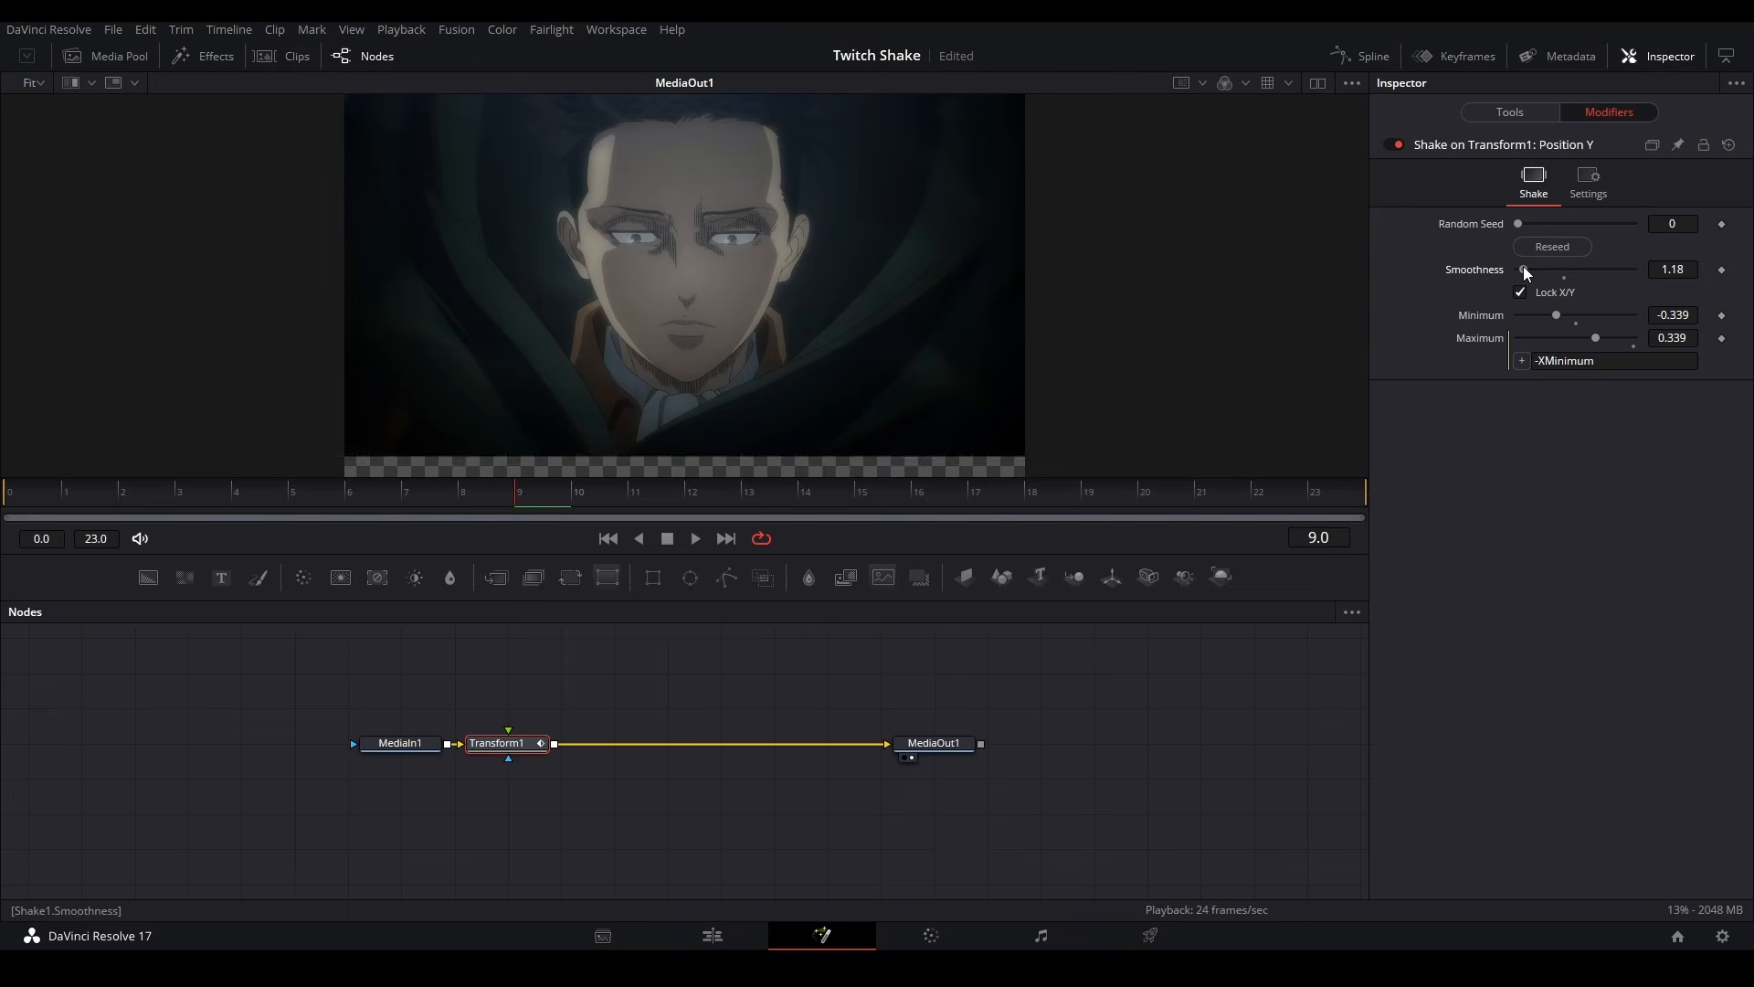
key(space)
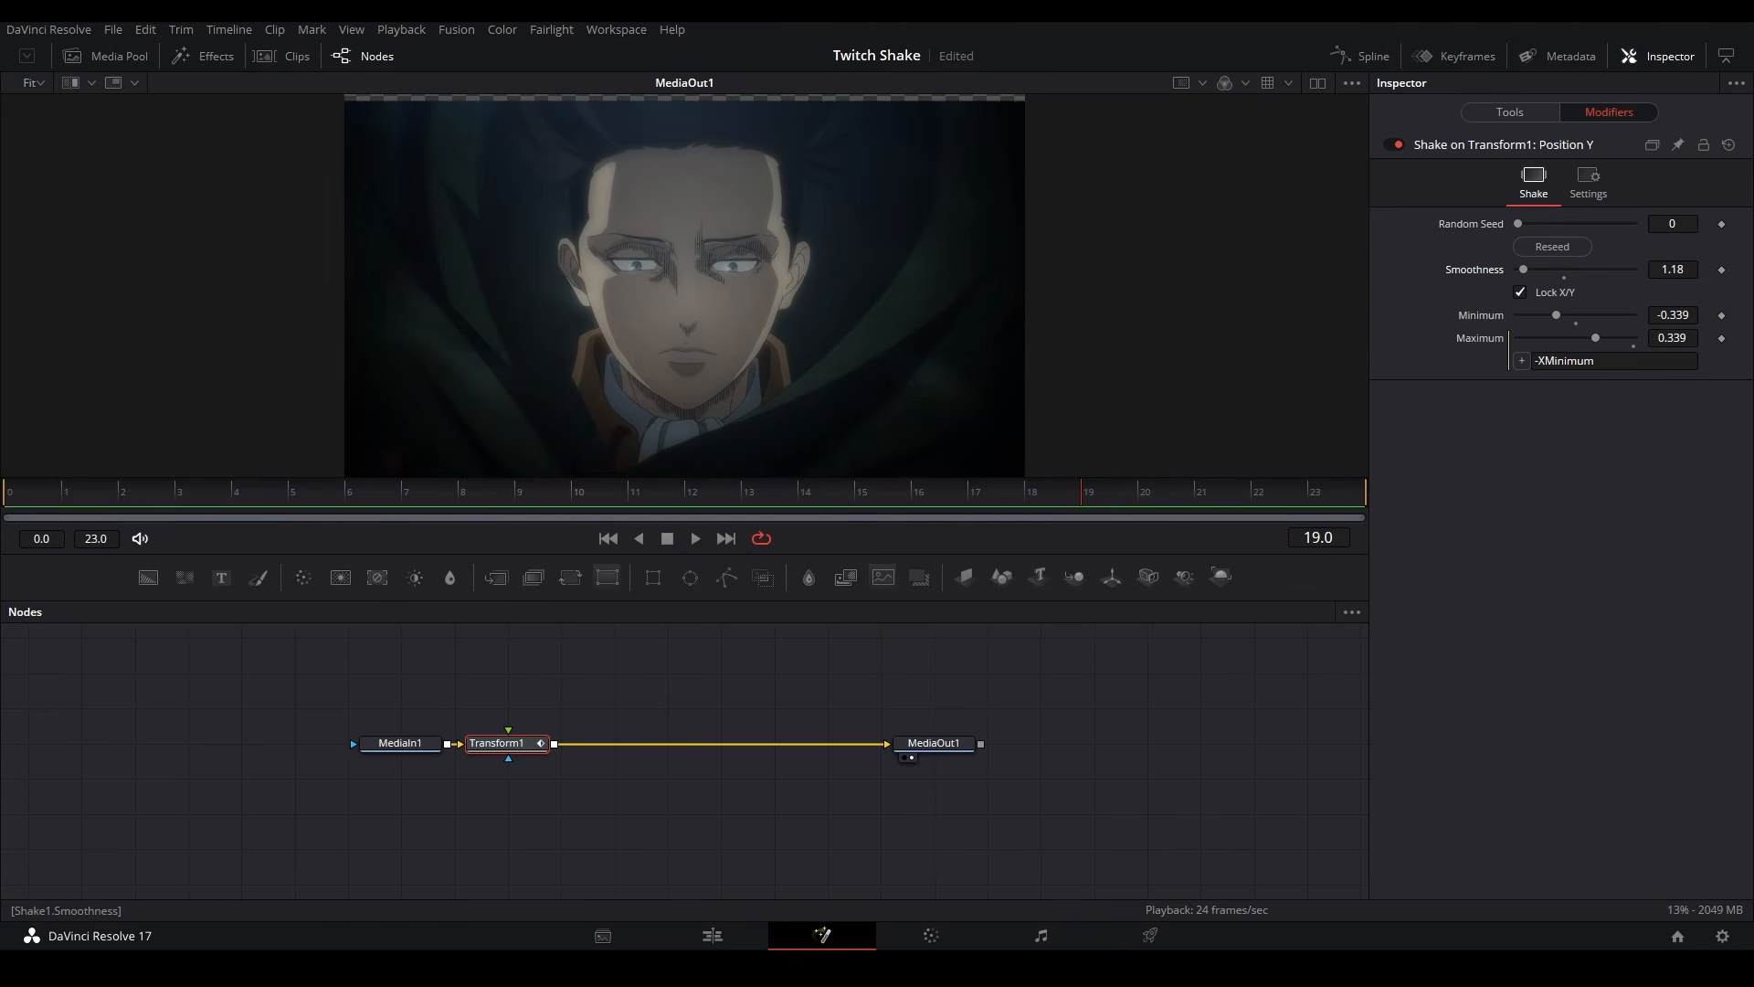
double_click(1673, 270)
text(1)
key(Return)
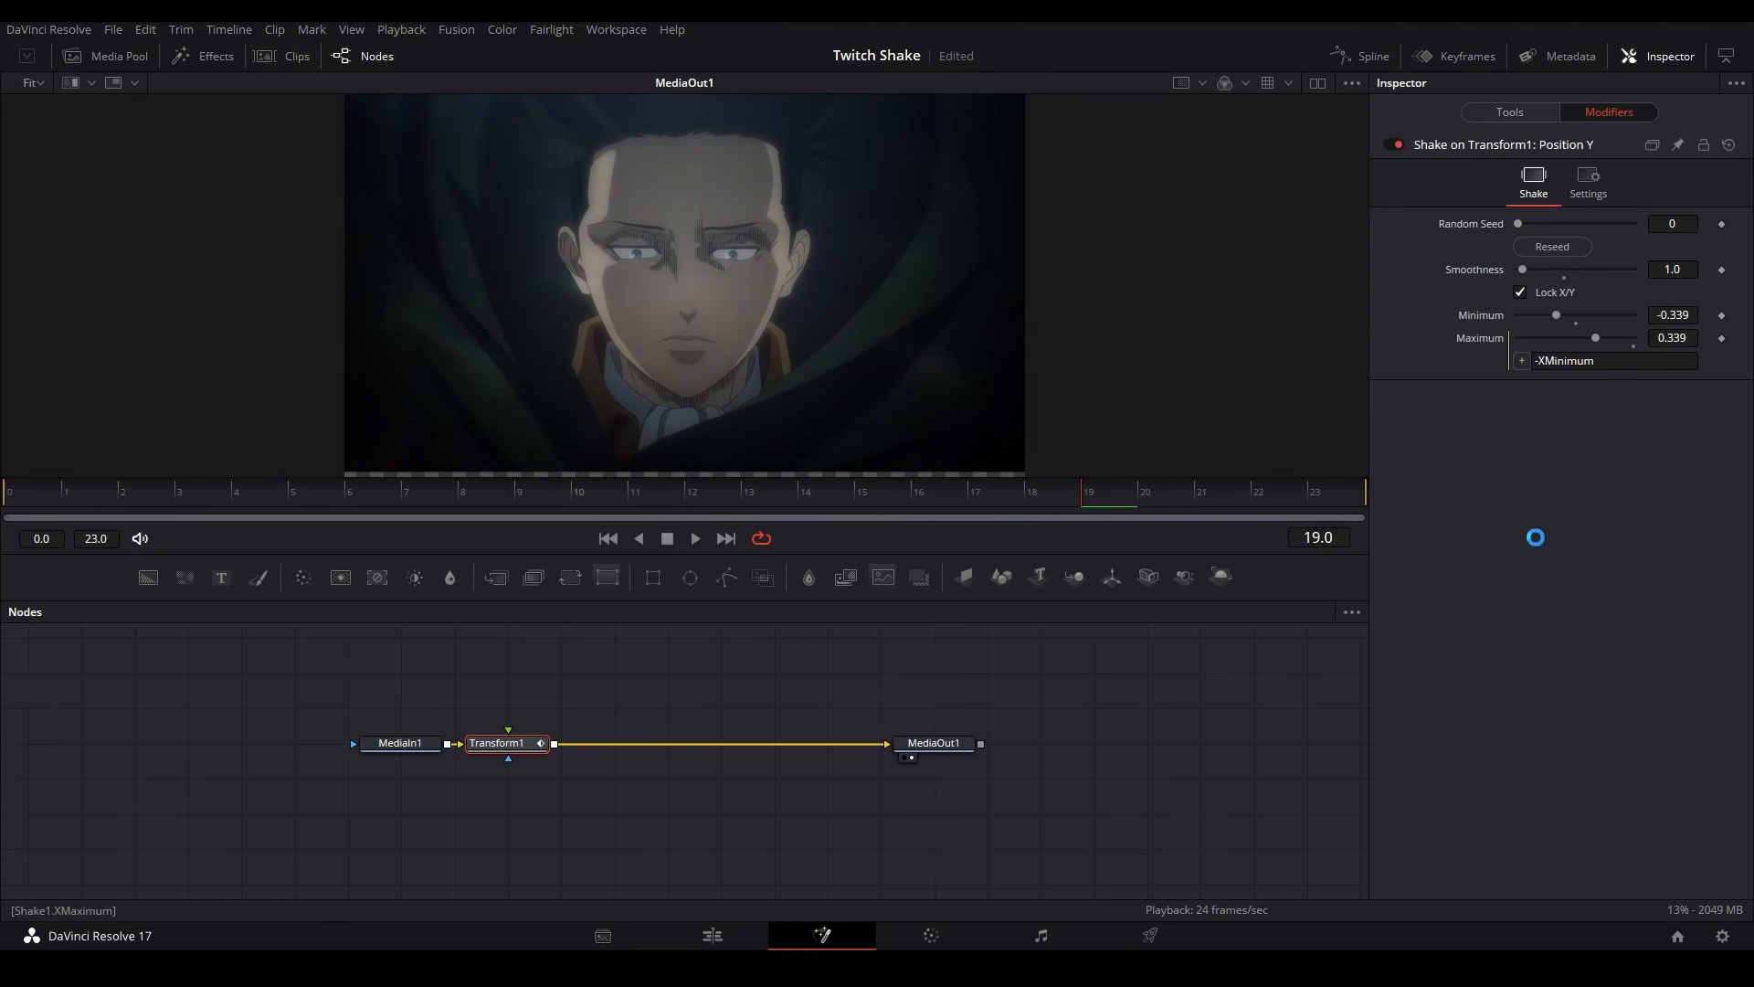
Keyframe the shake's Minimum from -0.339 at frame 0 to 0 at frame 23, and preview the fading shake.
click(1281, 491)
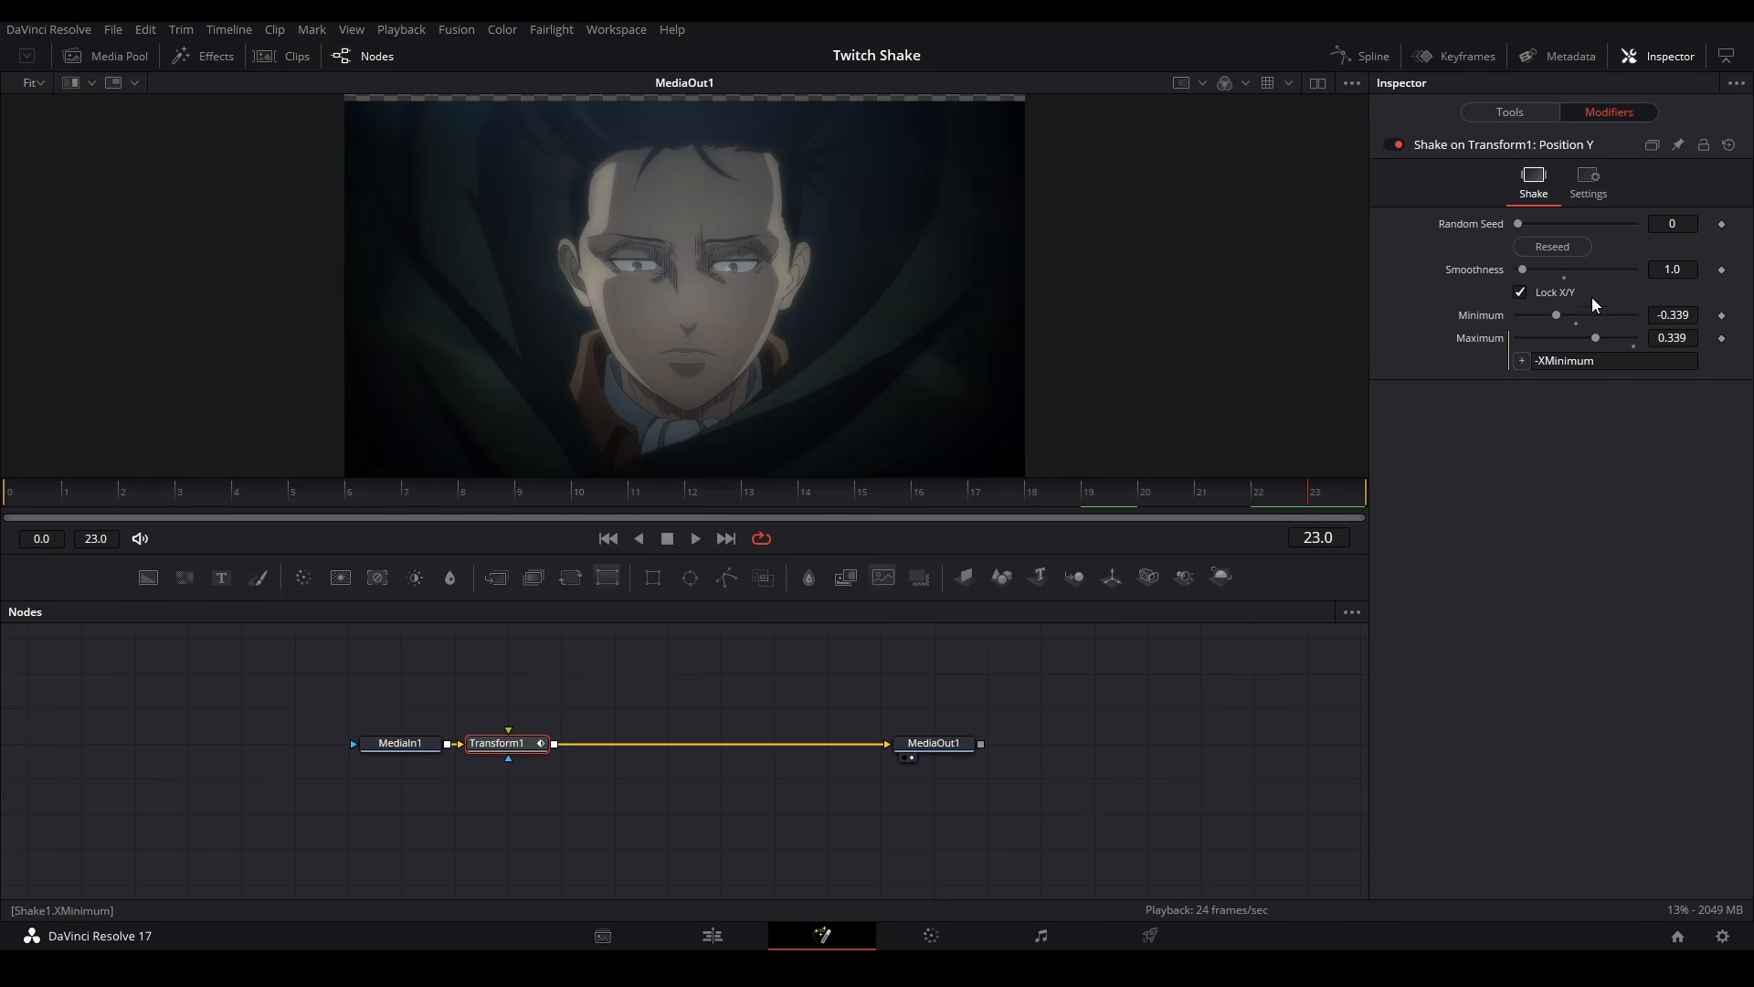
click(1723, 317)
drag(90, 494, 24, 490)
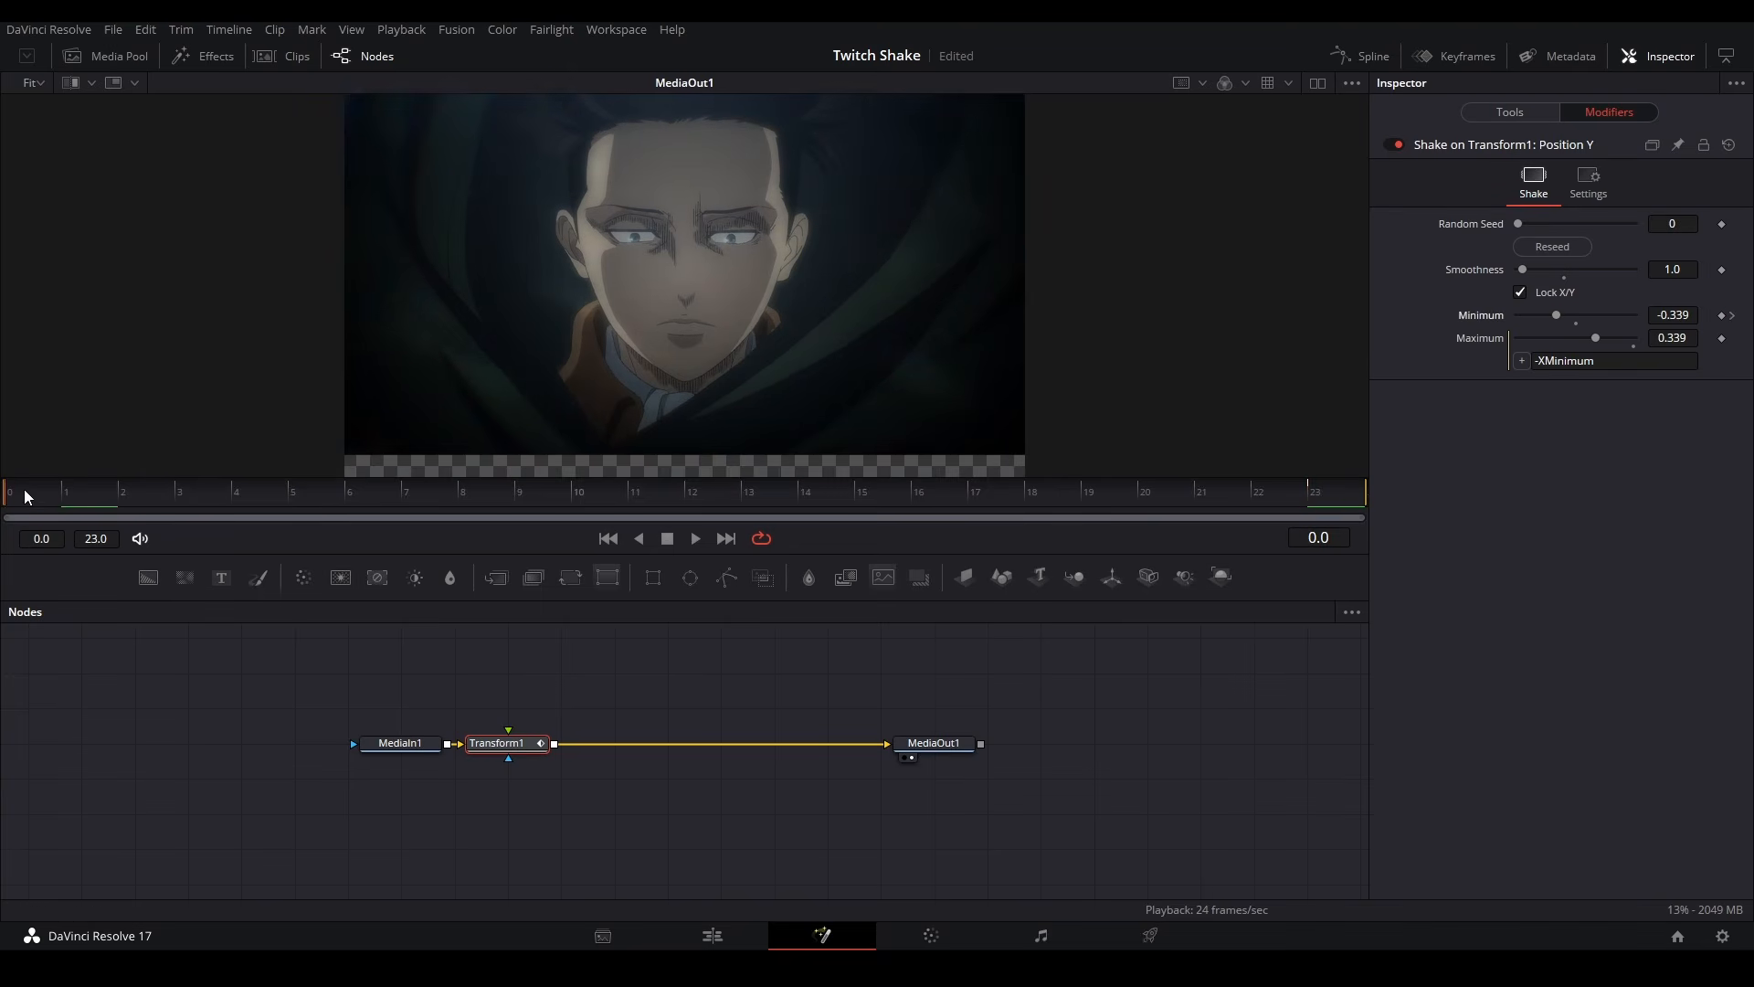
click(1732, 315)
text(0)
key(Return)
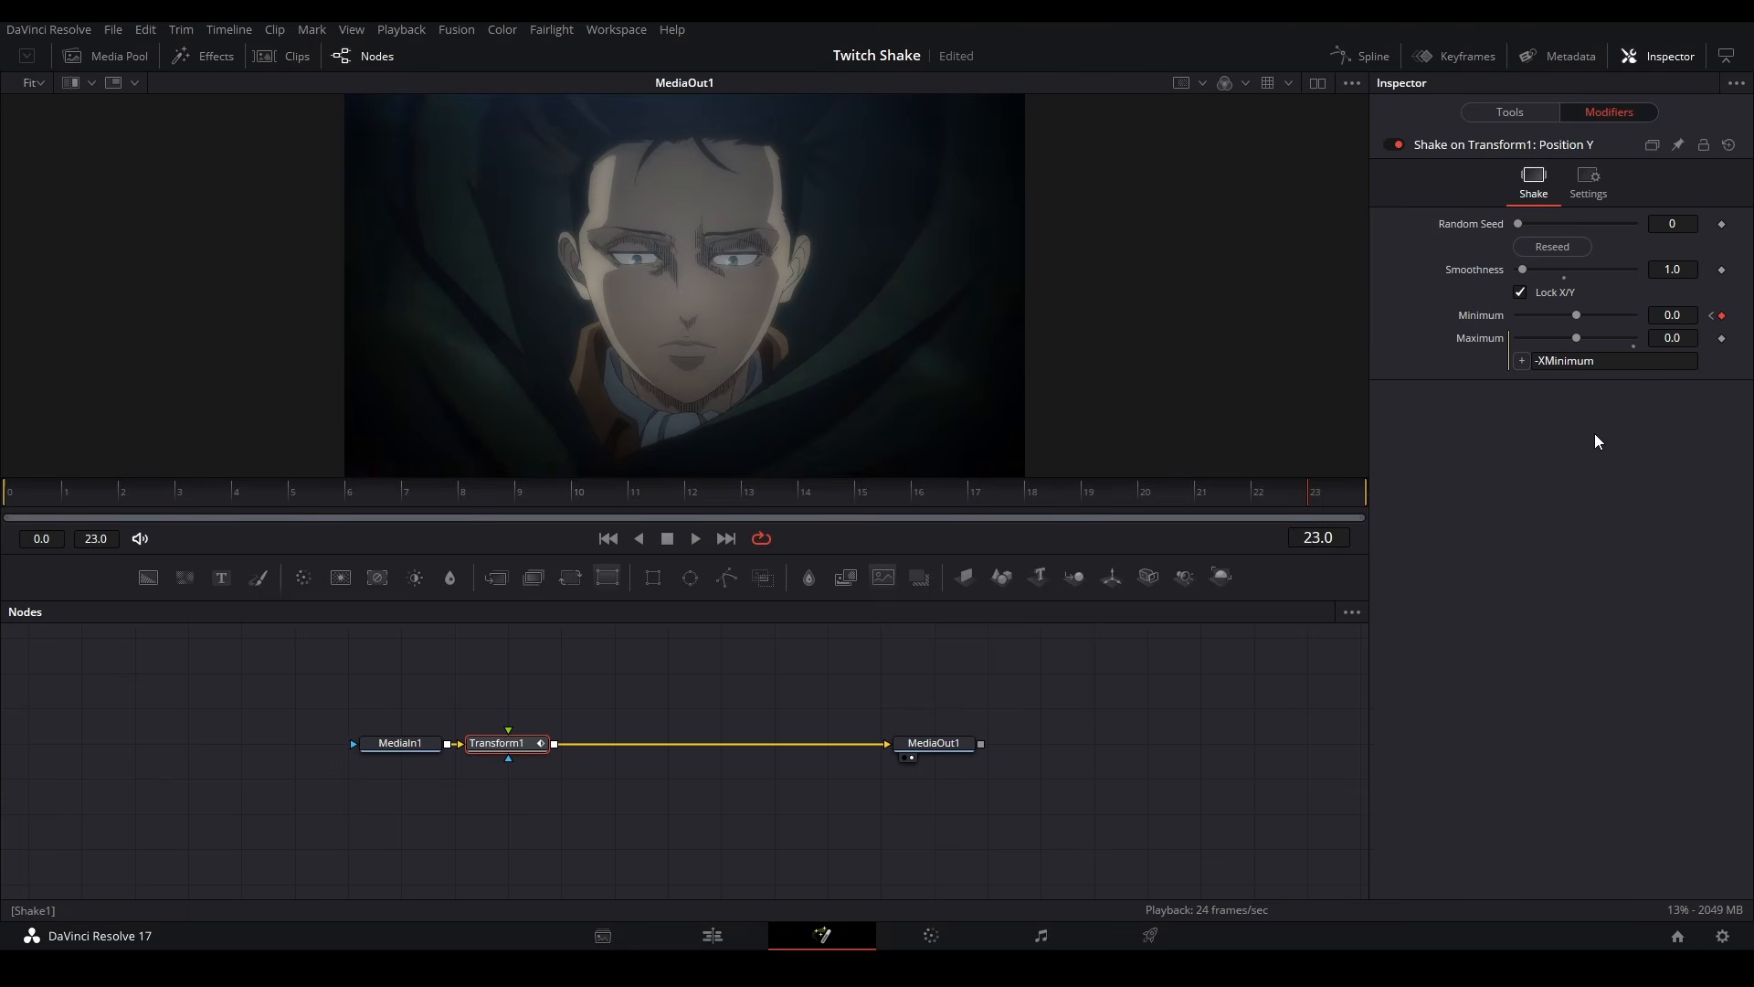
drag(1683, 320, 1668, 320)
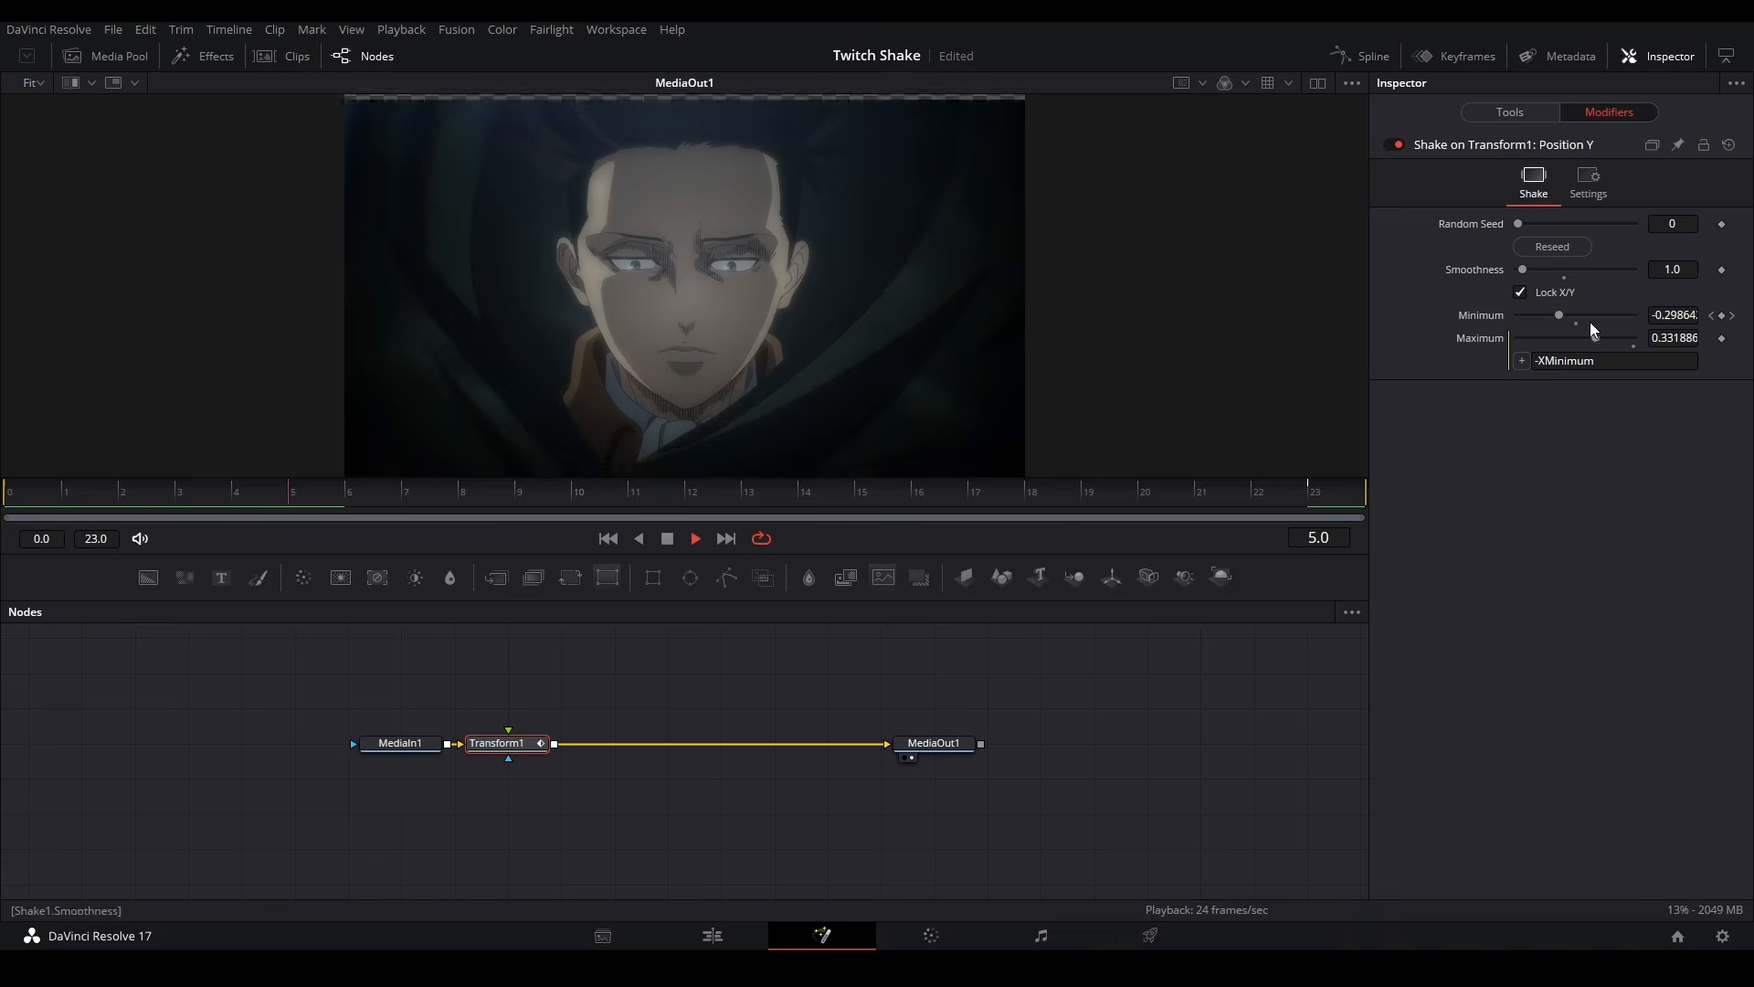
key(space)
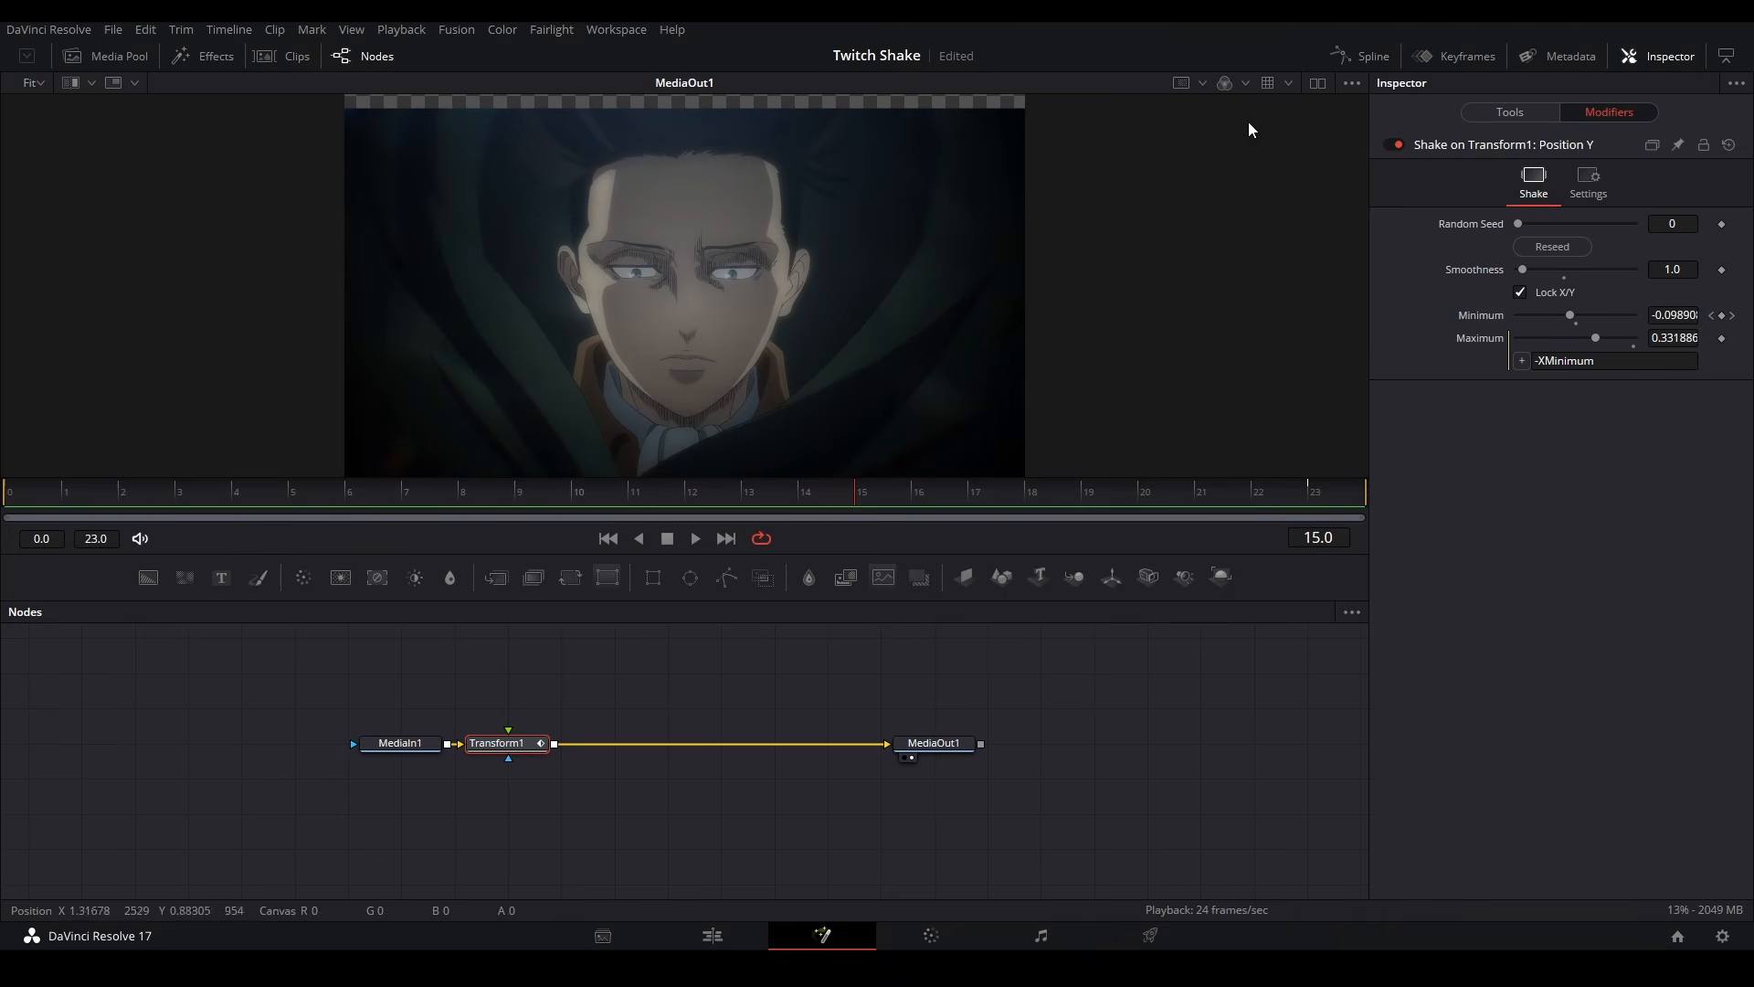
Show the Minimum curve in the Spline editor and reshape both keyframe handles into a steep start with a long ease-out.
click(1340, 56)
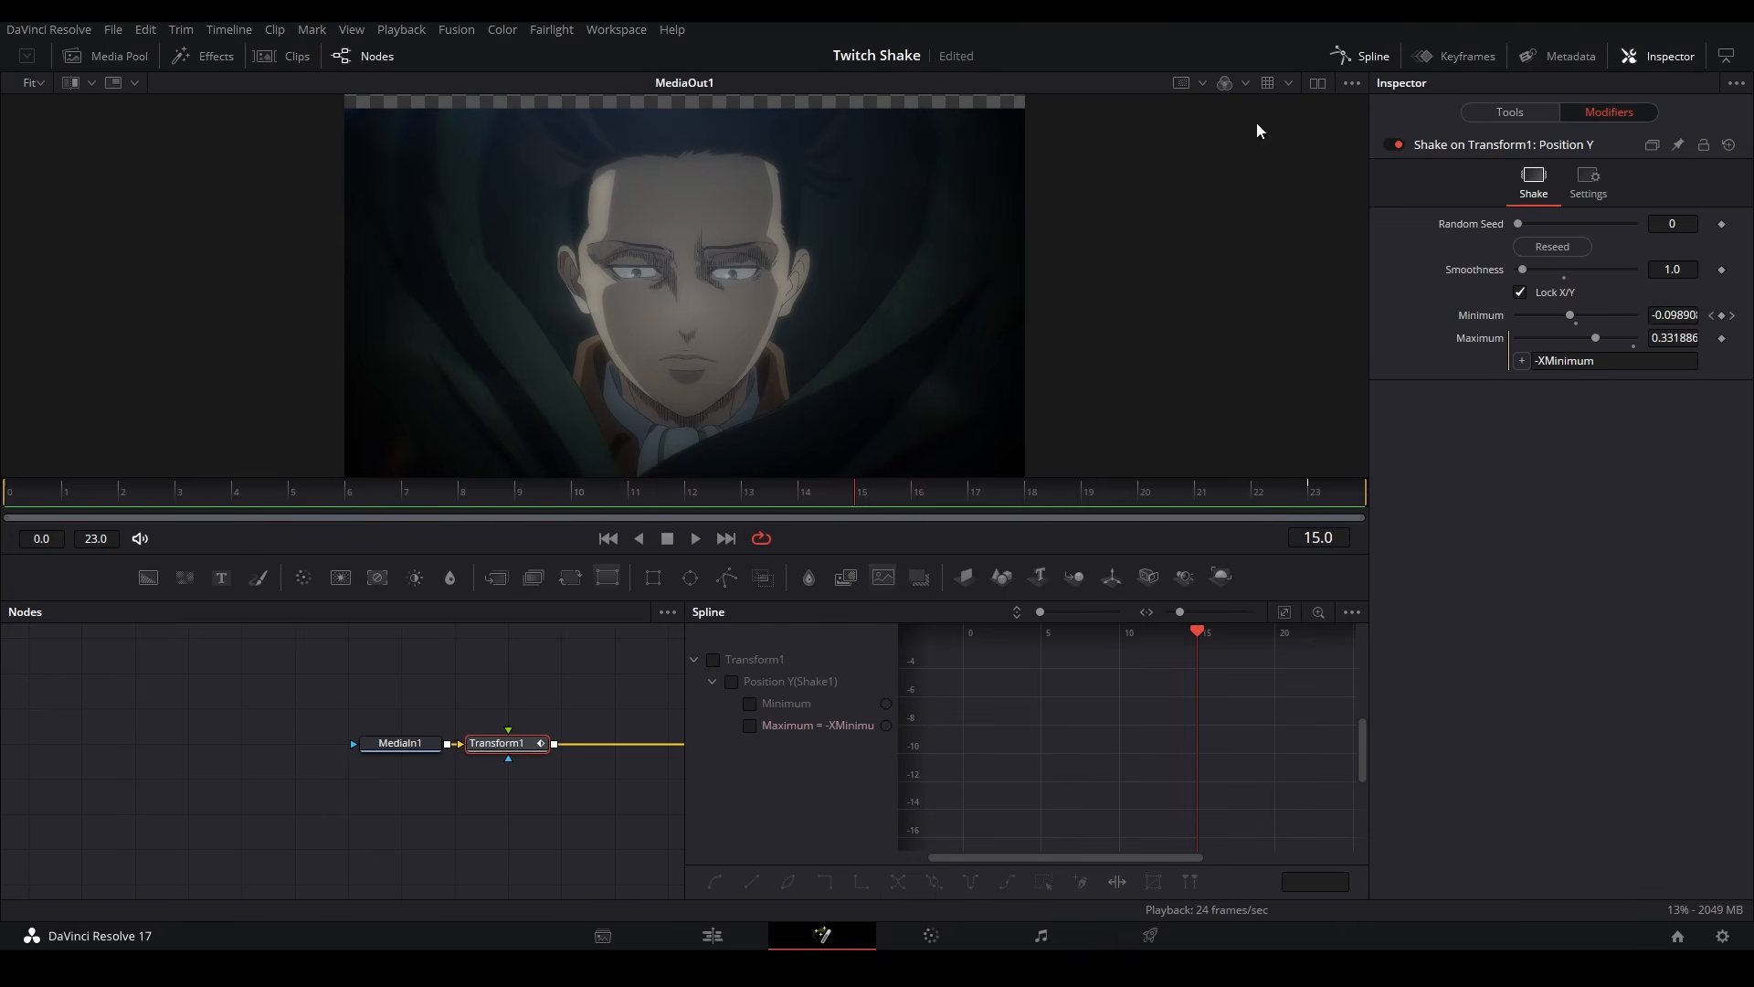
click(756, 704)
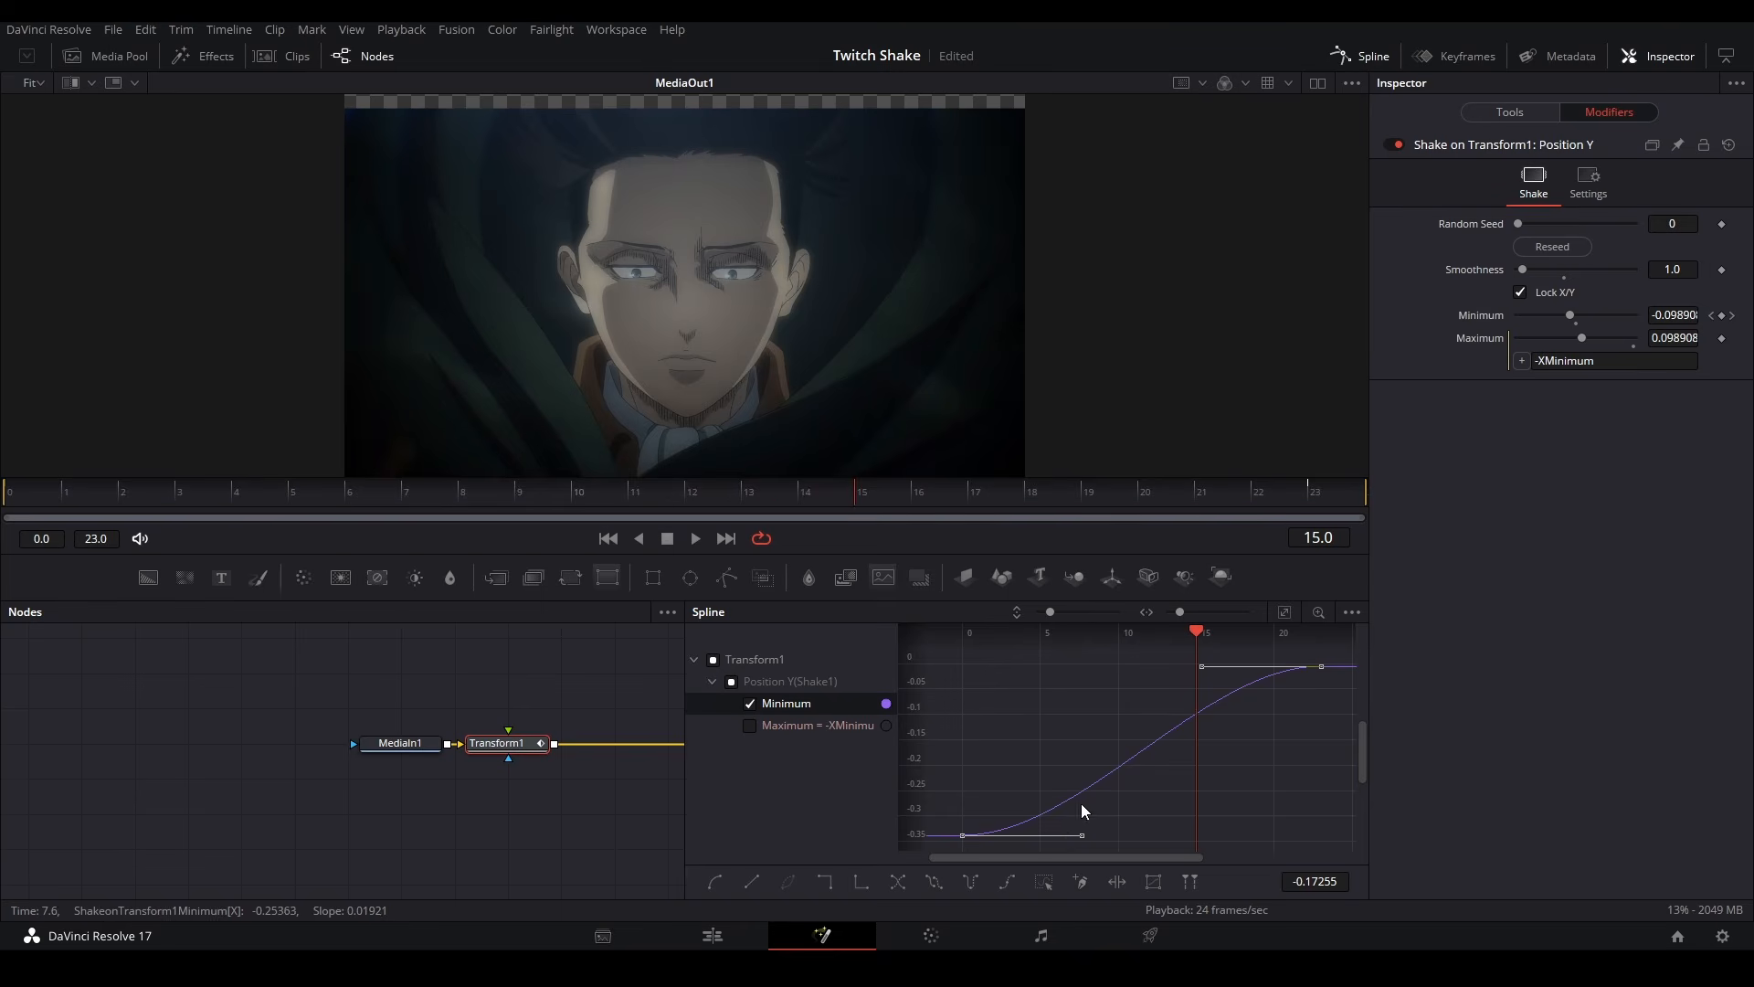
drag(1082, 836, 971, 678)
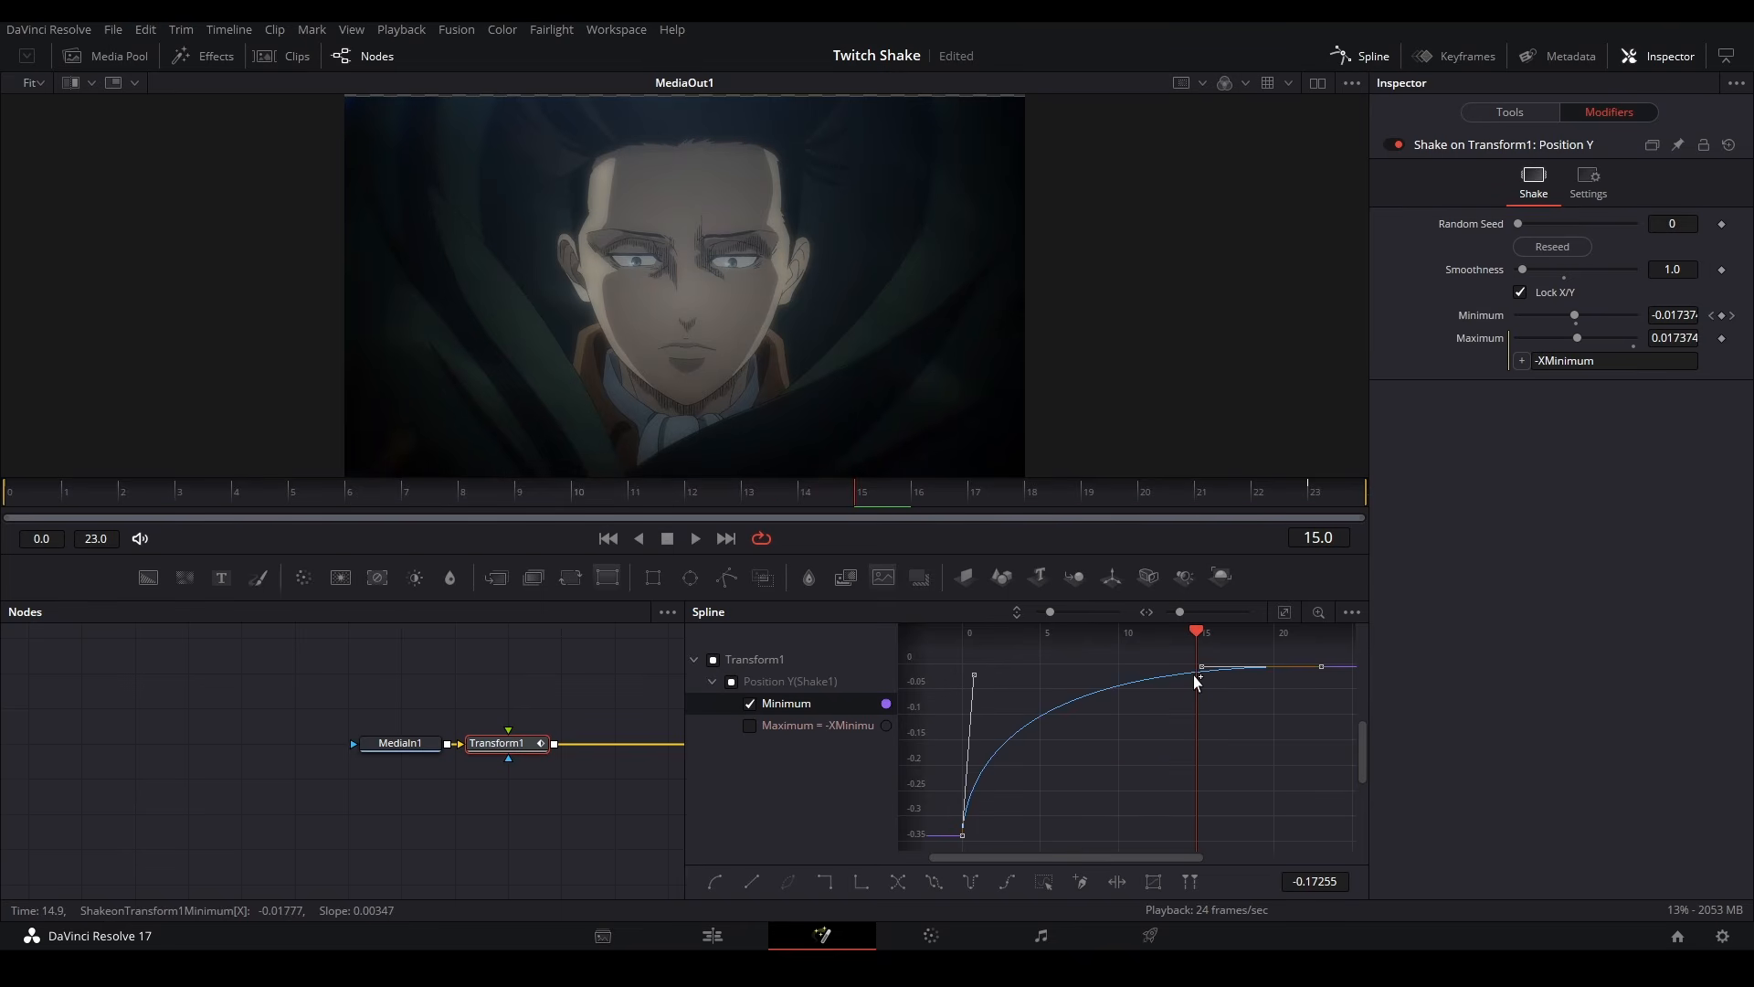
drag(1197, 666, 963, 690)
Set the shake's Minimum to -1 at frame 0, steepen the first keyframe's handle again, and preview the motion.
click(31, 497)
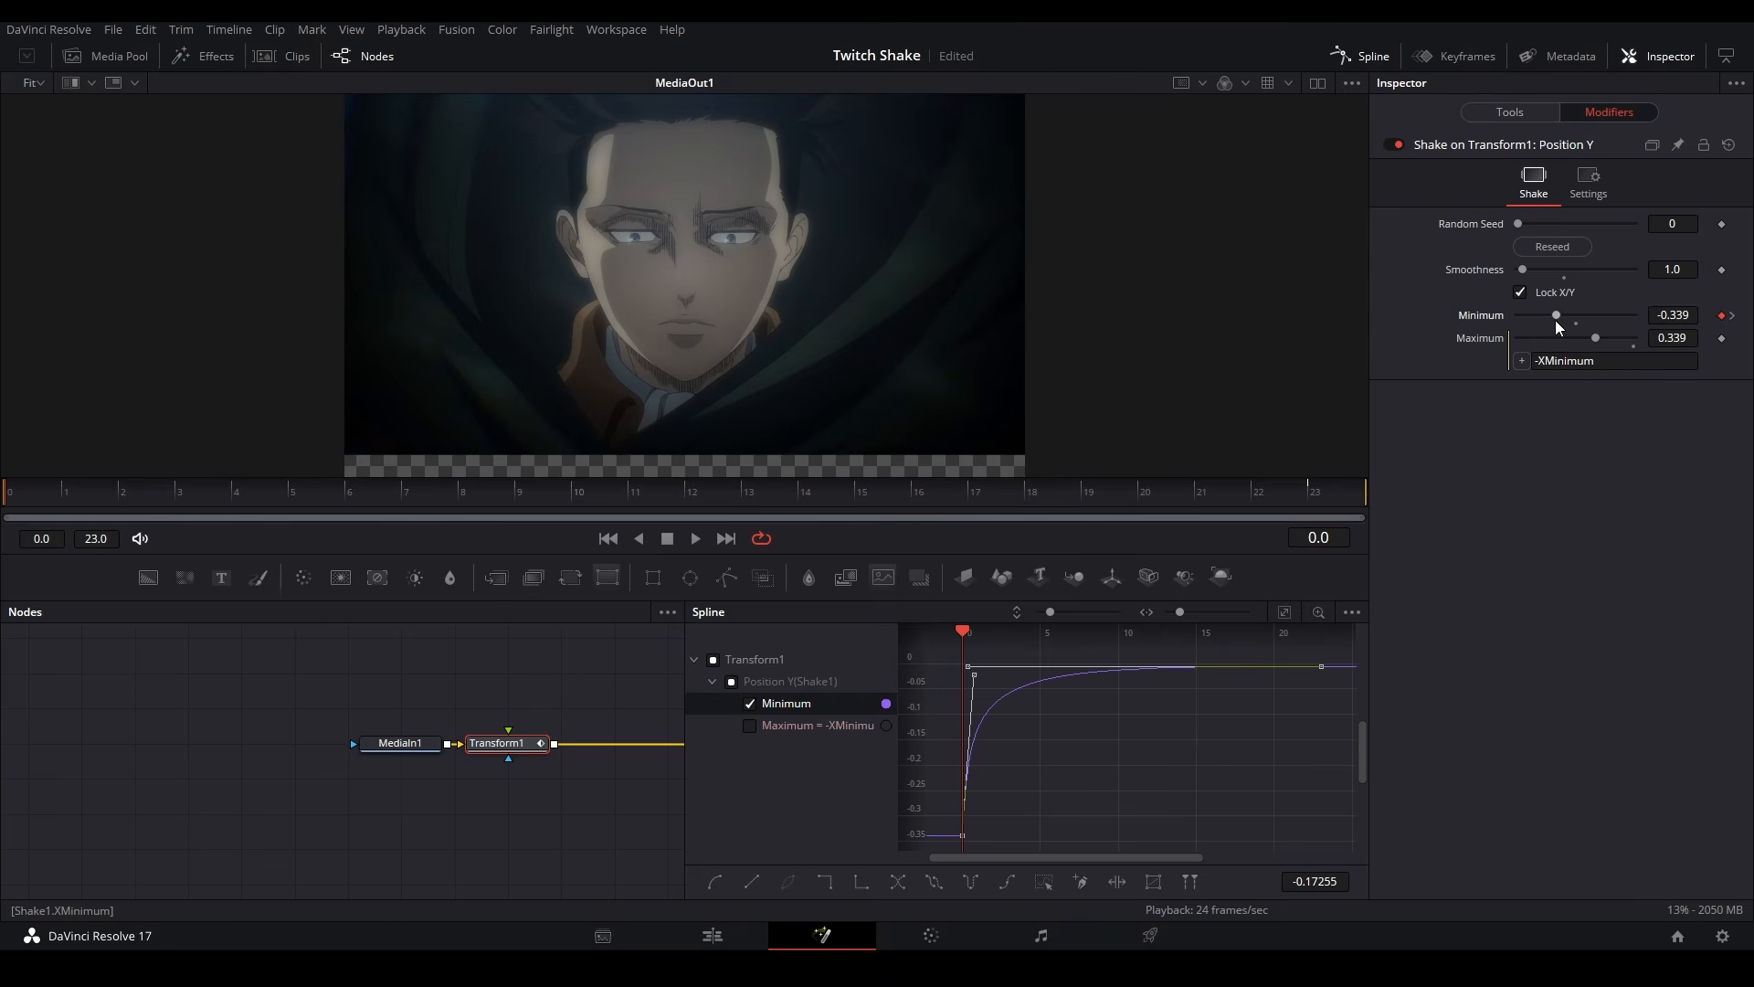
drag(1556, 314, 1508, 314)
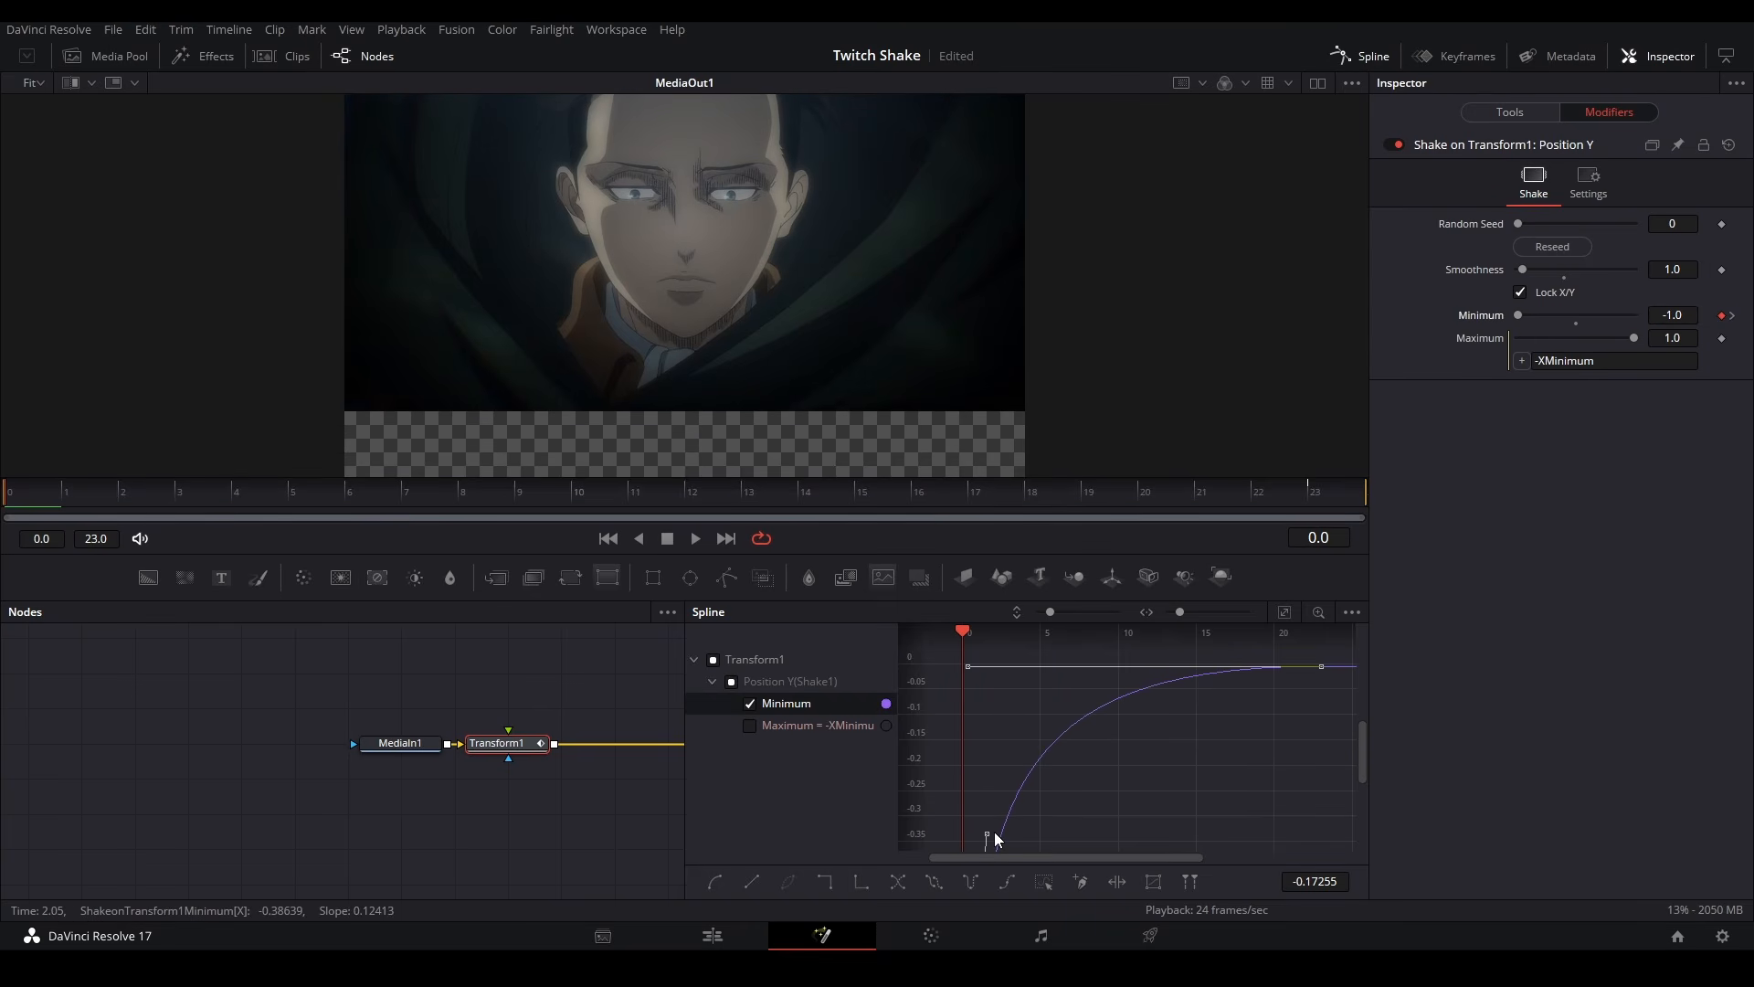
drag(995, 833, 971, 878)
key(space)
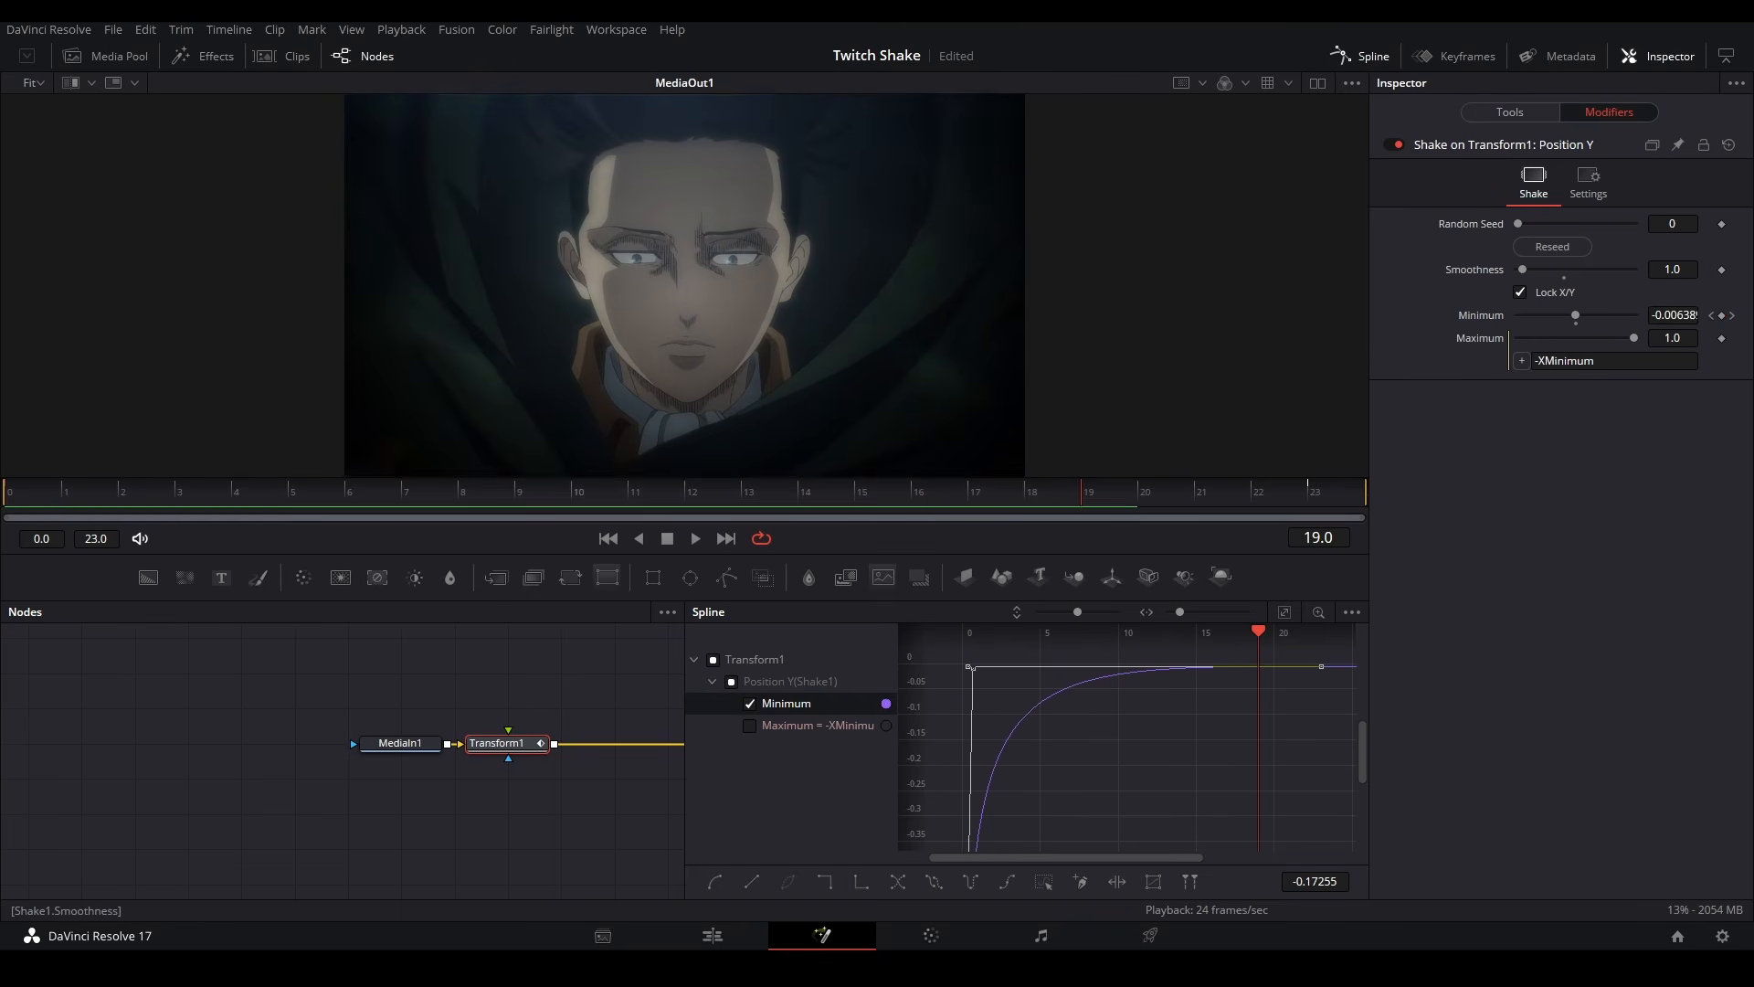
Set the shake's Smoothness to 0.001 and play back the result.
double_click(1672, 270)
text(0.001)
key(Return)
key(space)
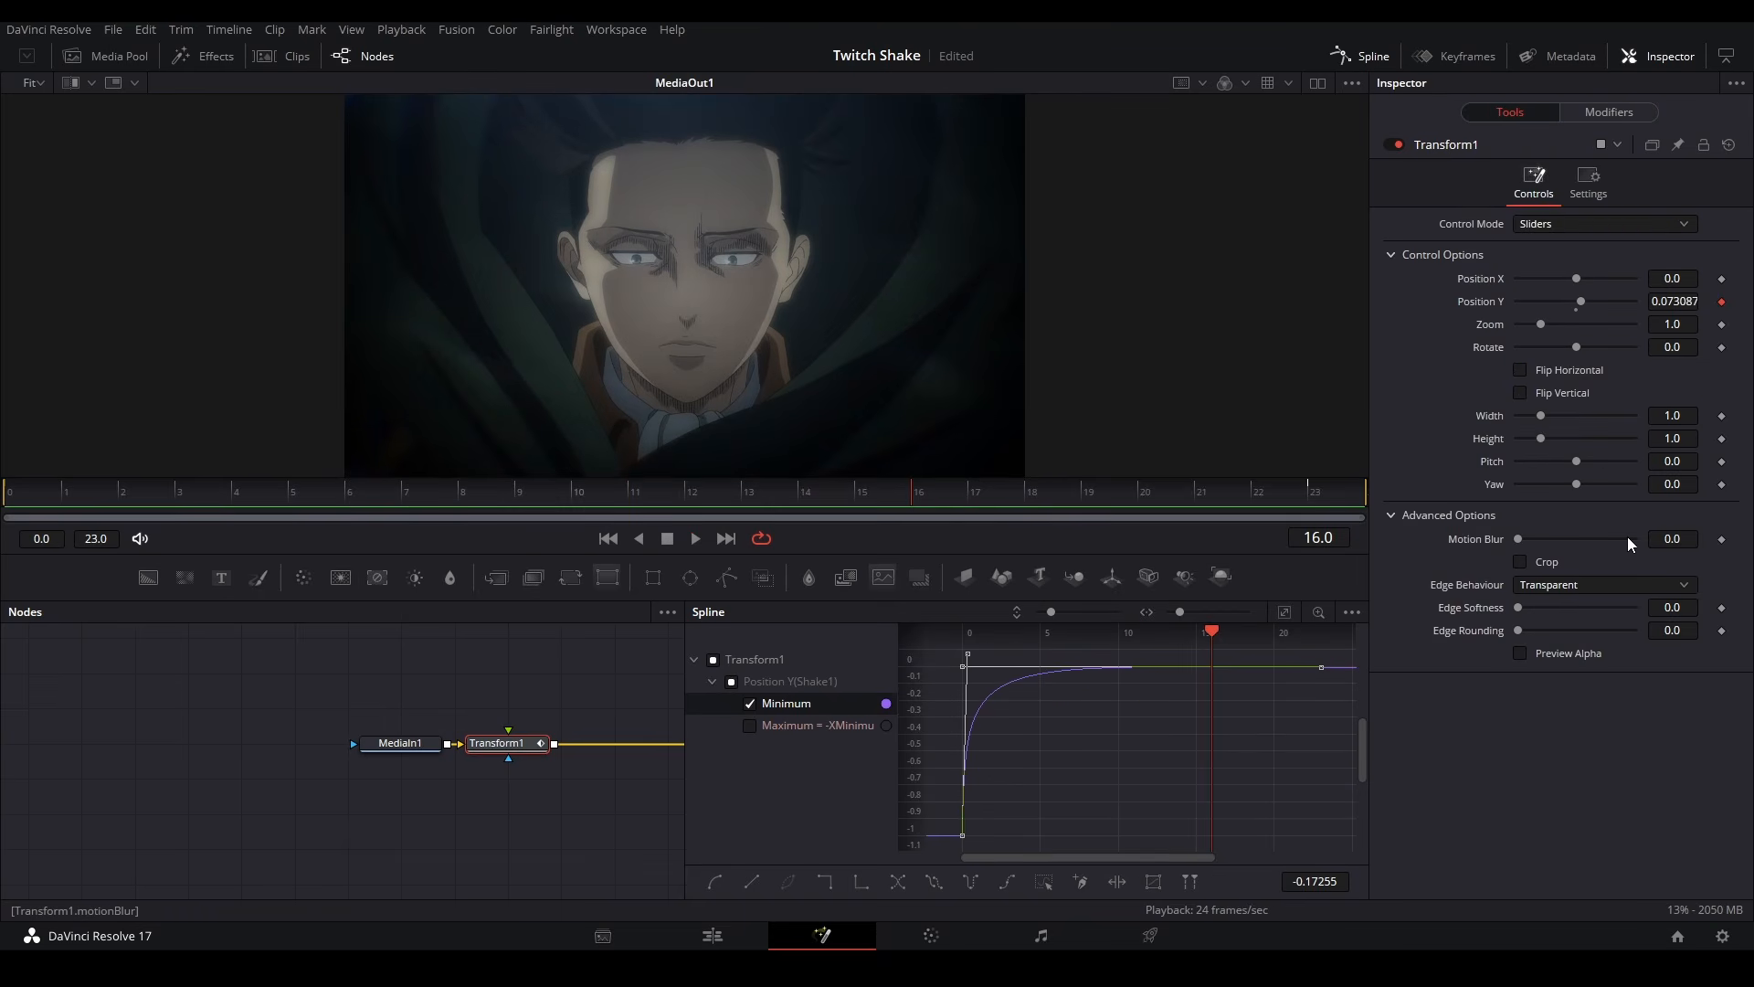
Set the Transform node's Motion Blur to 0.5 and Edge Behaviour to Reflect, and preview the shake.
click(1626, 538)
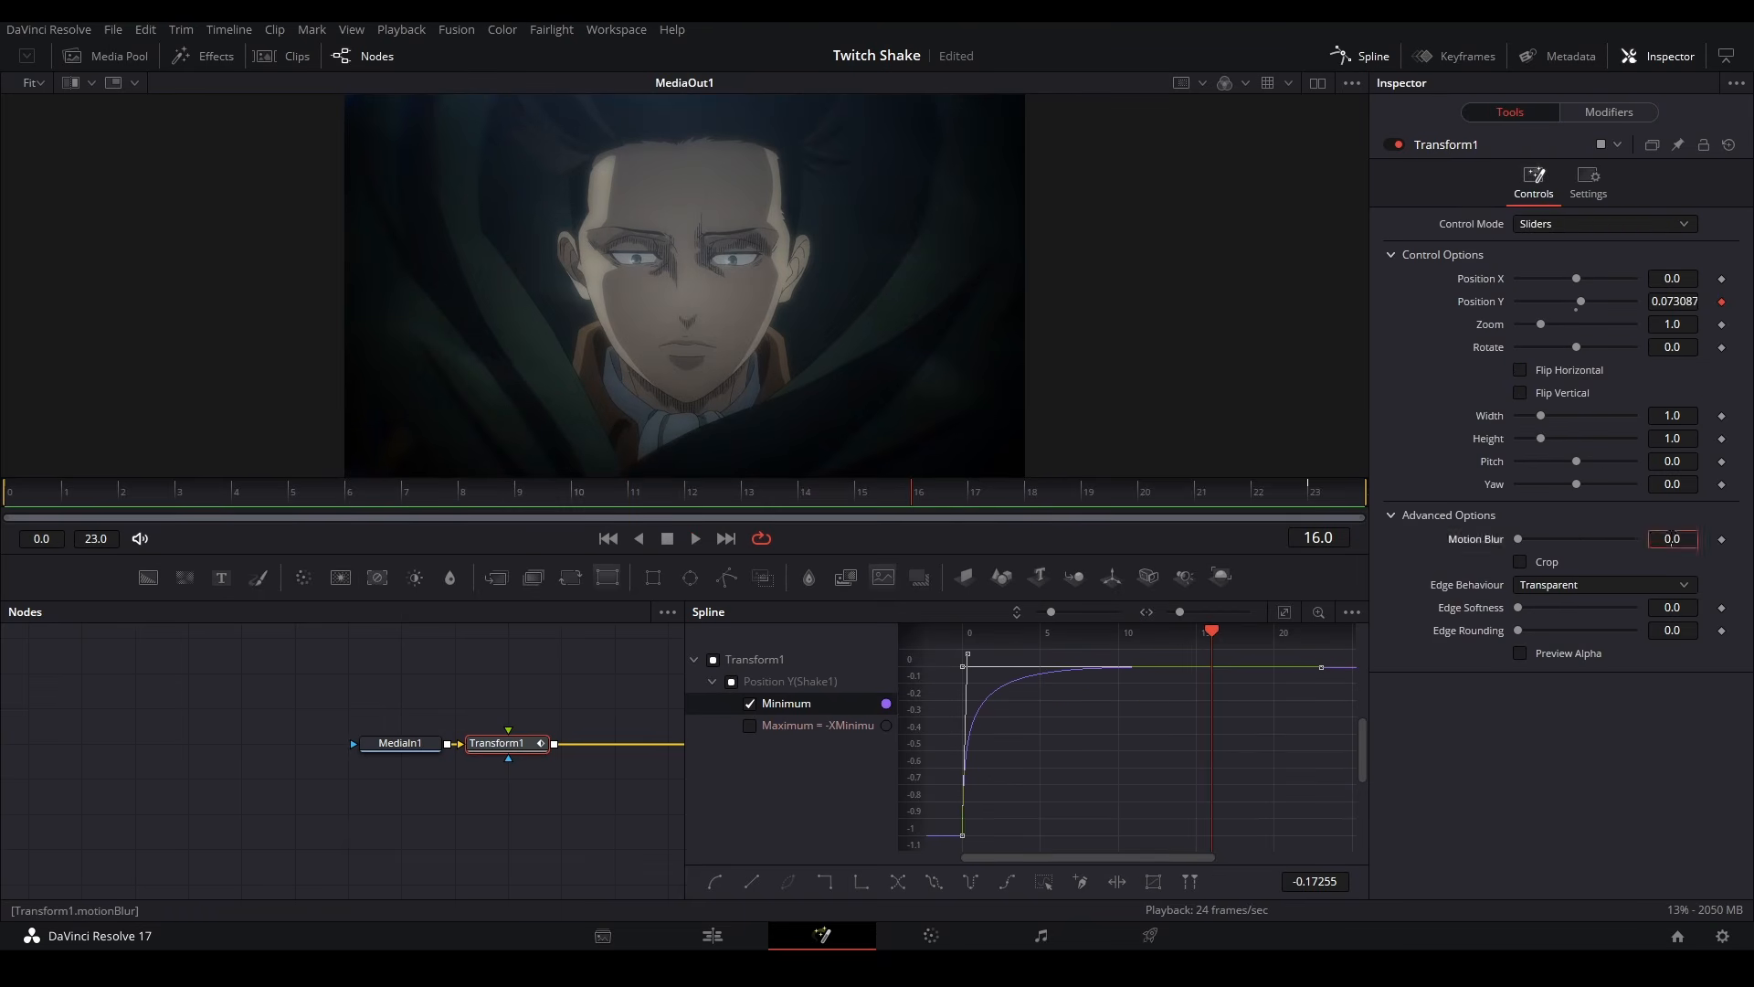
click(1568, 585)
click(1560, 626)
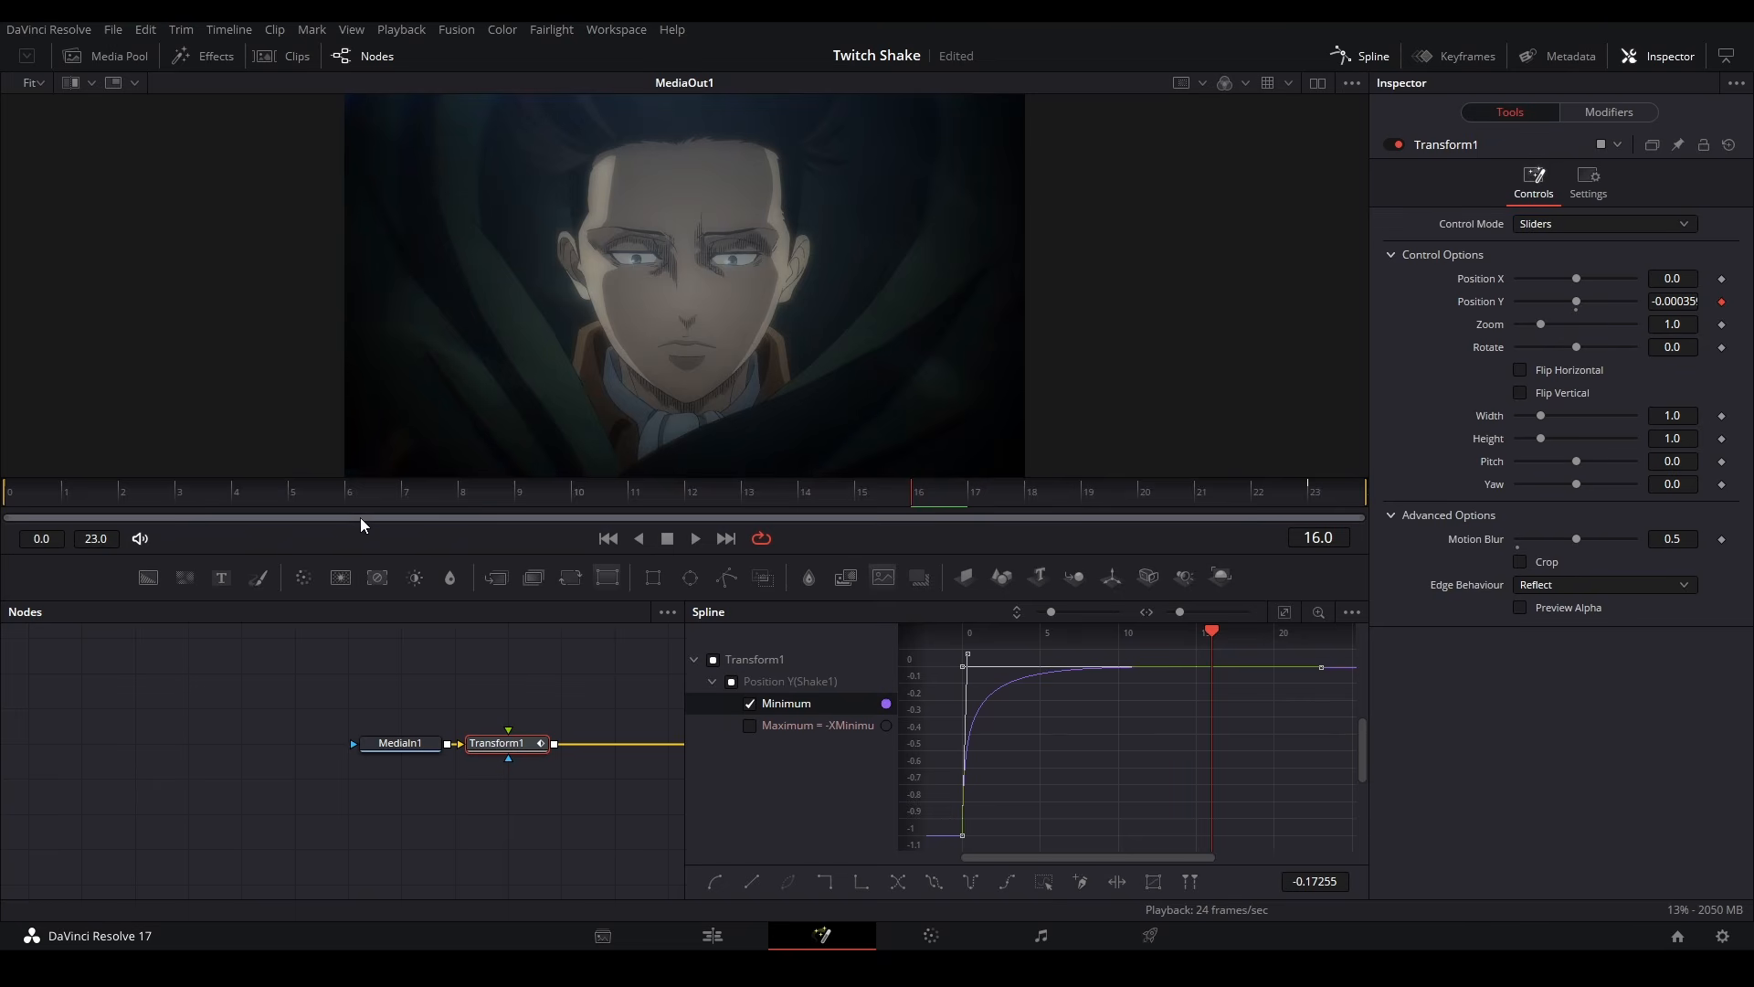
key(space)
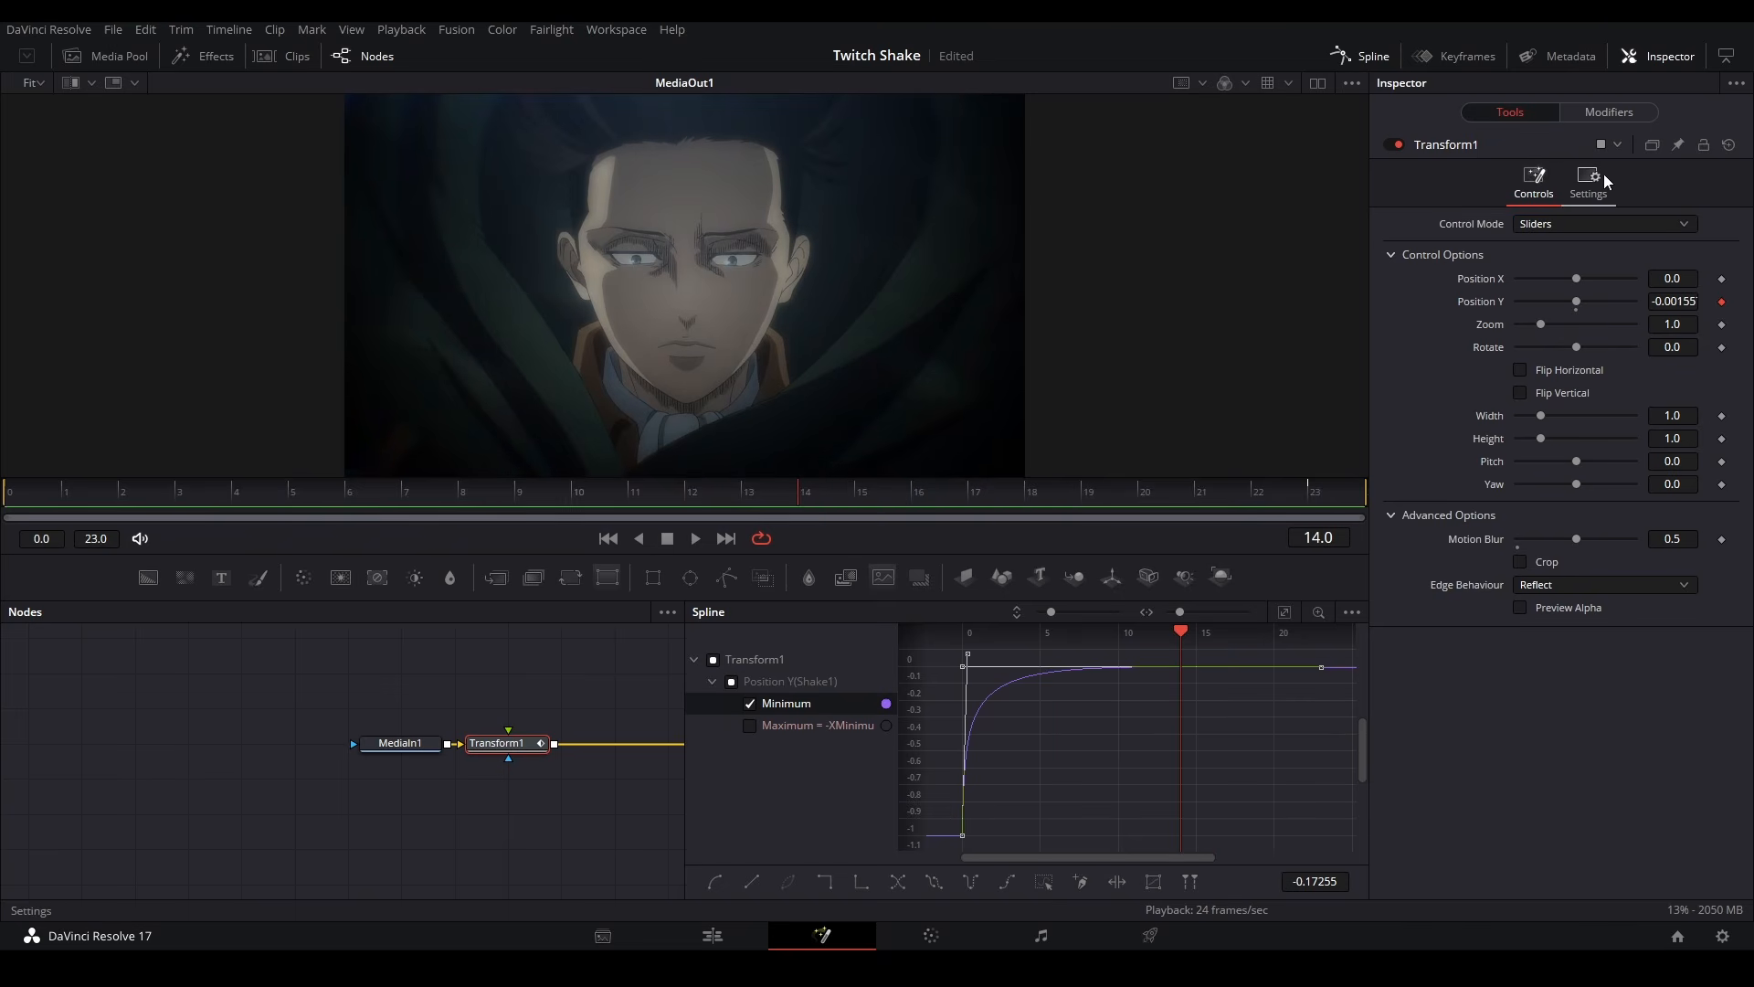
click(1597, 173)
click(1533, 175)
click(1603, 119)
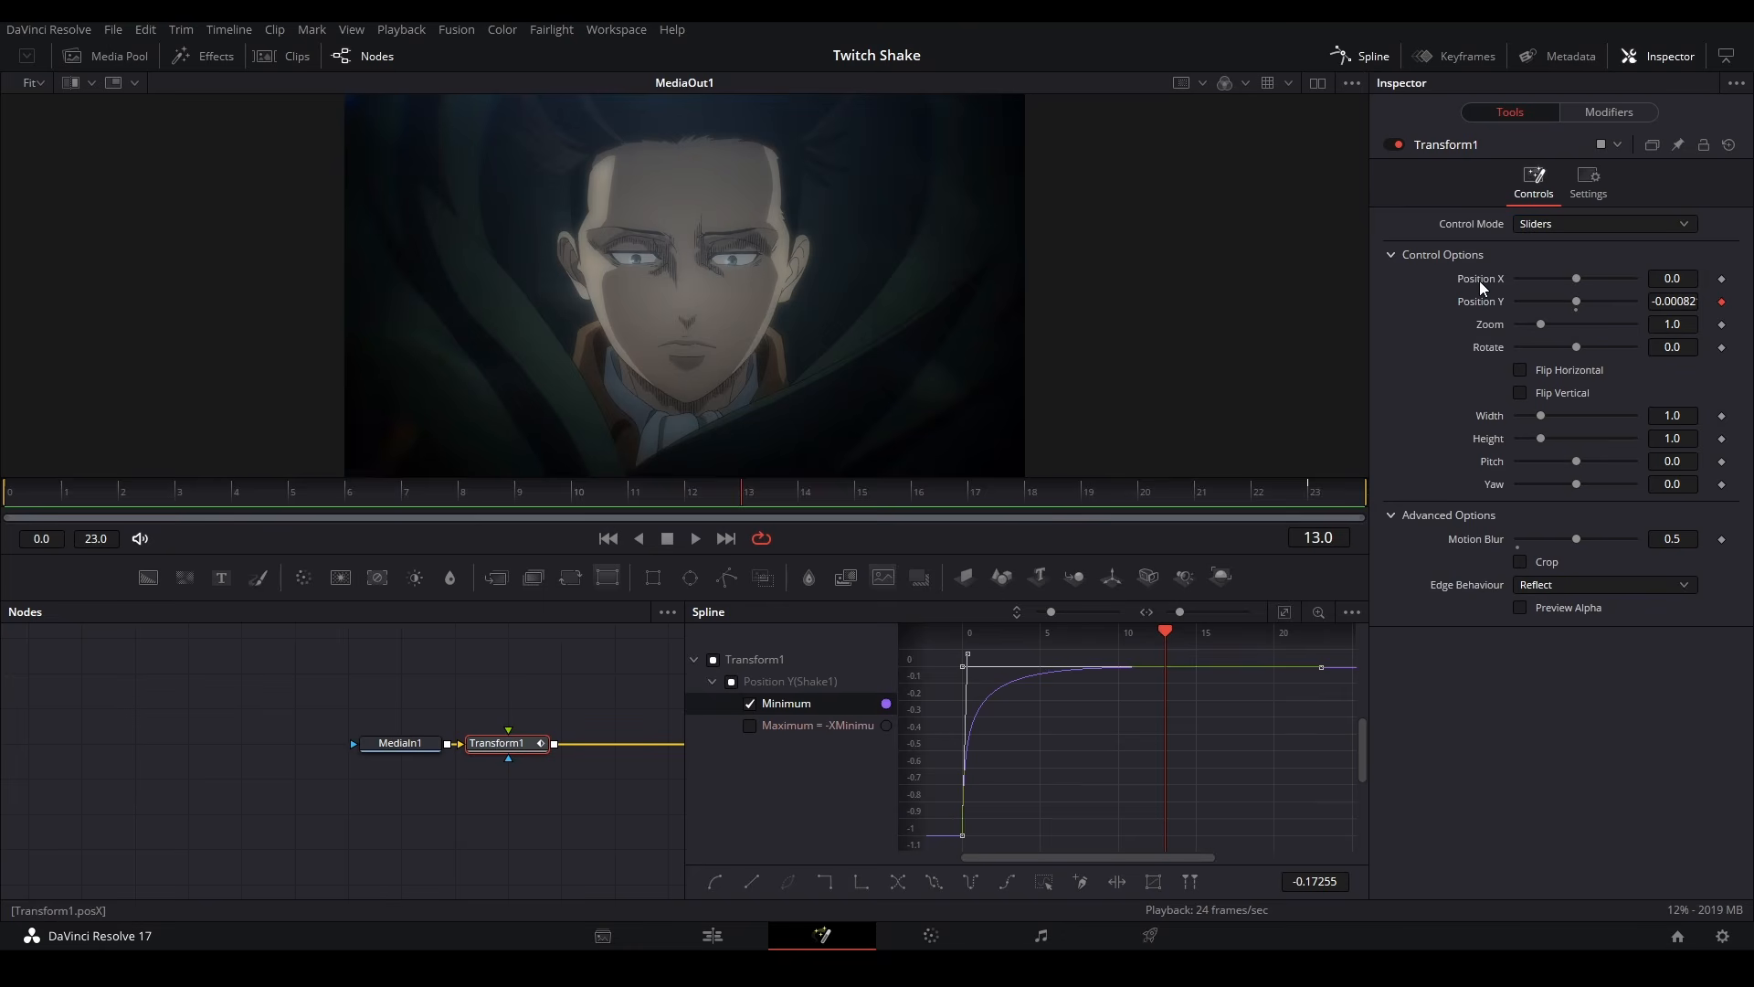
Apply a Shake modifier to Transform1's Position X and show its modifier settings.
right_click(1478, 282)
mouse_move(1529, 356)
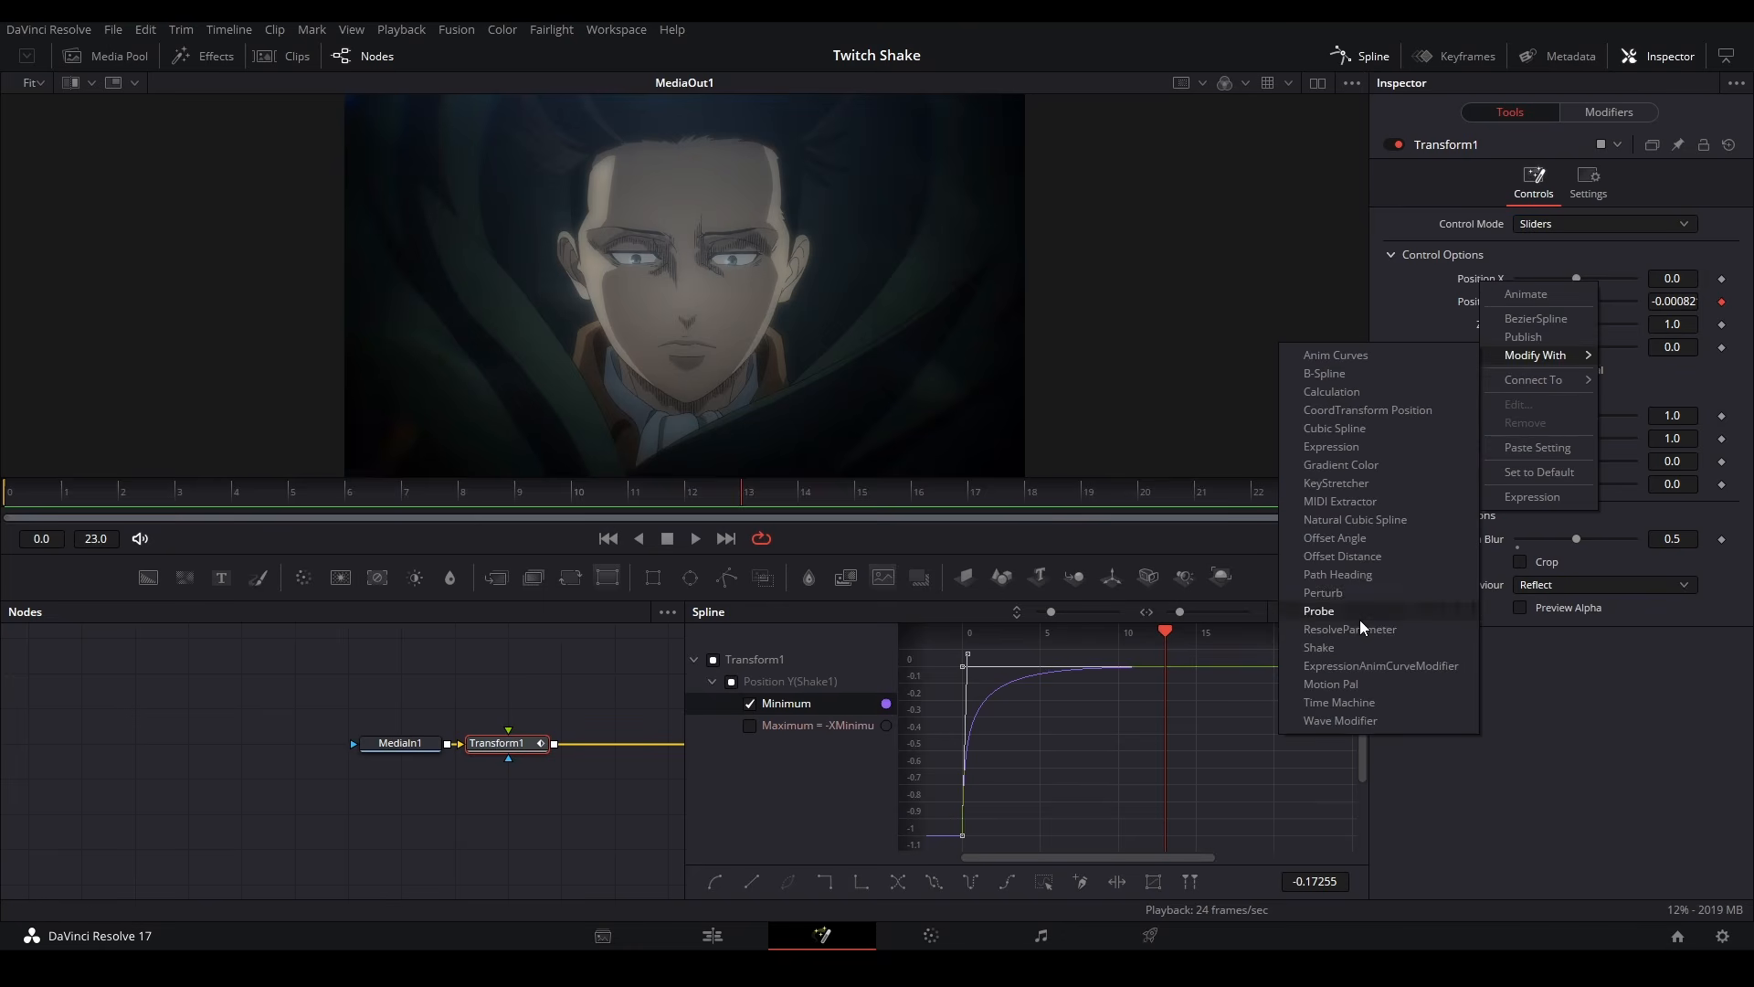
click(1375, 641)
click(1610, 113)
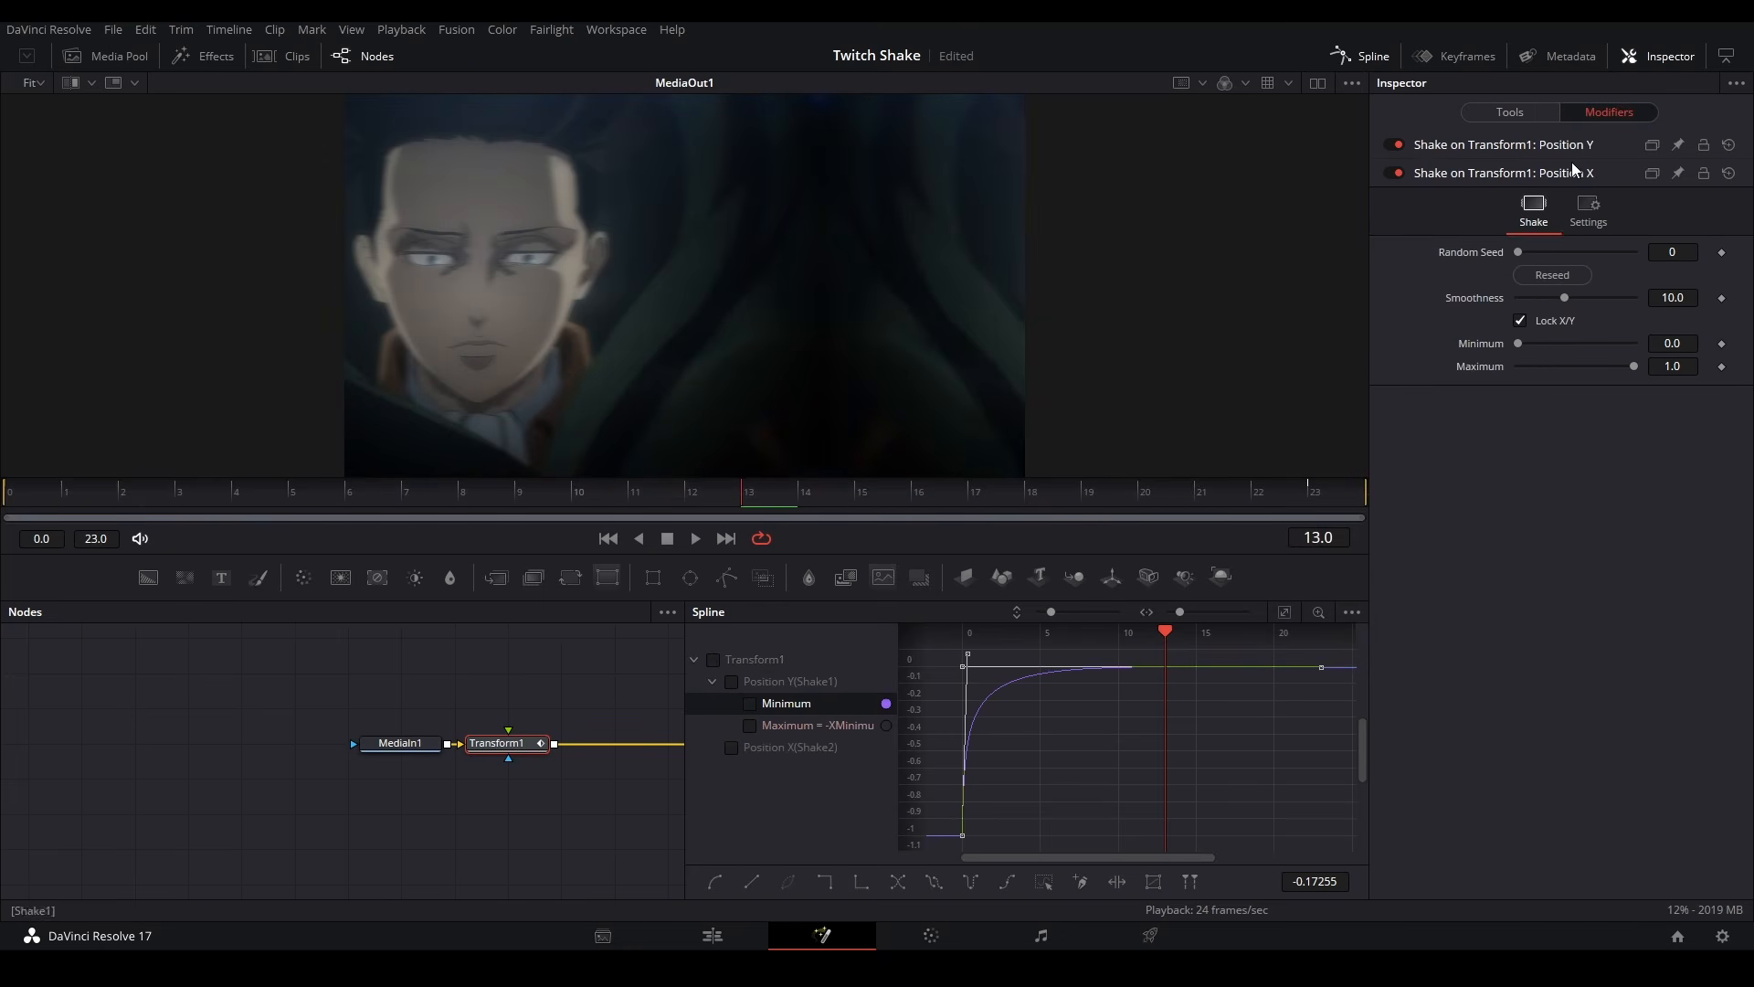
Drive the Position X shake's Maximum with the expression -XMinimum.
double_click(1670, 372)
text(=)
key(Return)
drag(1607, 354, 1663, 338)
click(1536, 391)
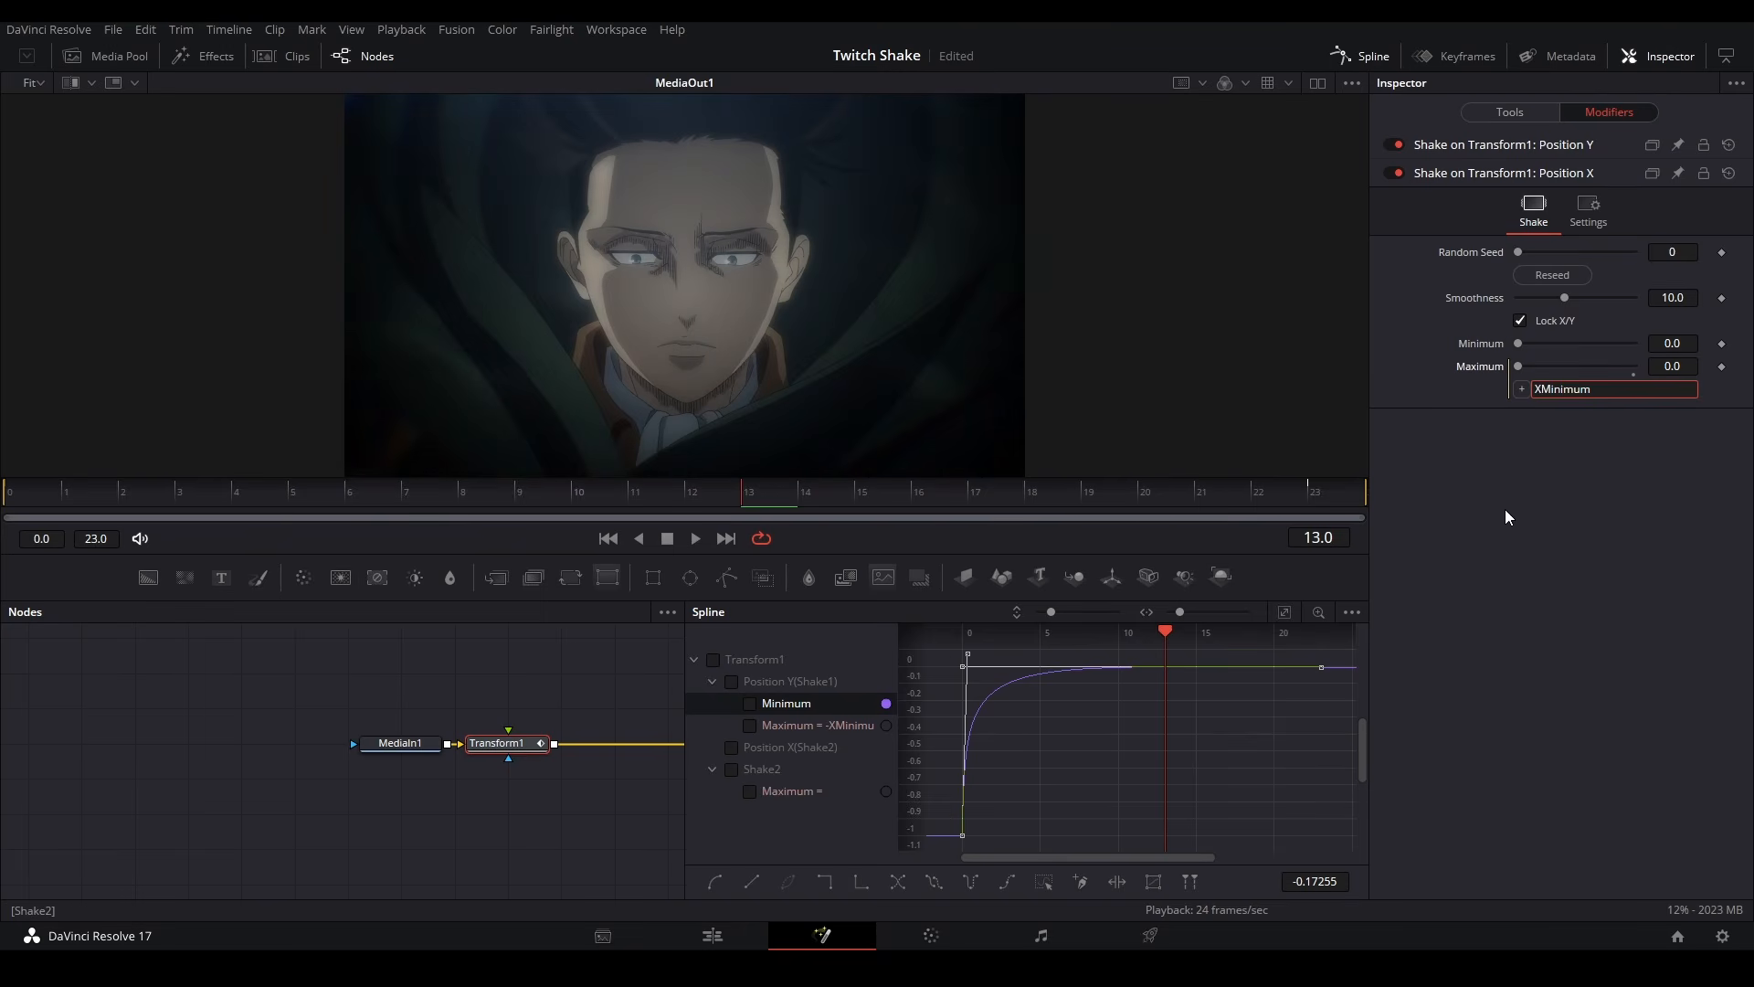
text(-)
key(Return)
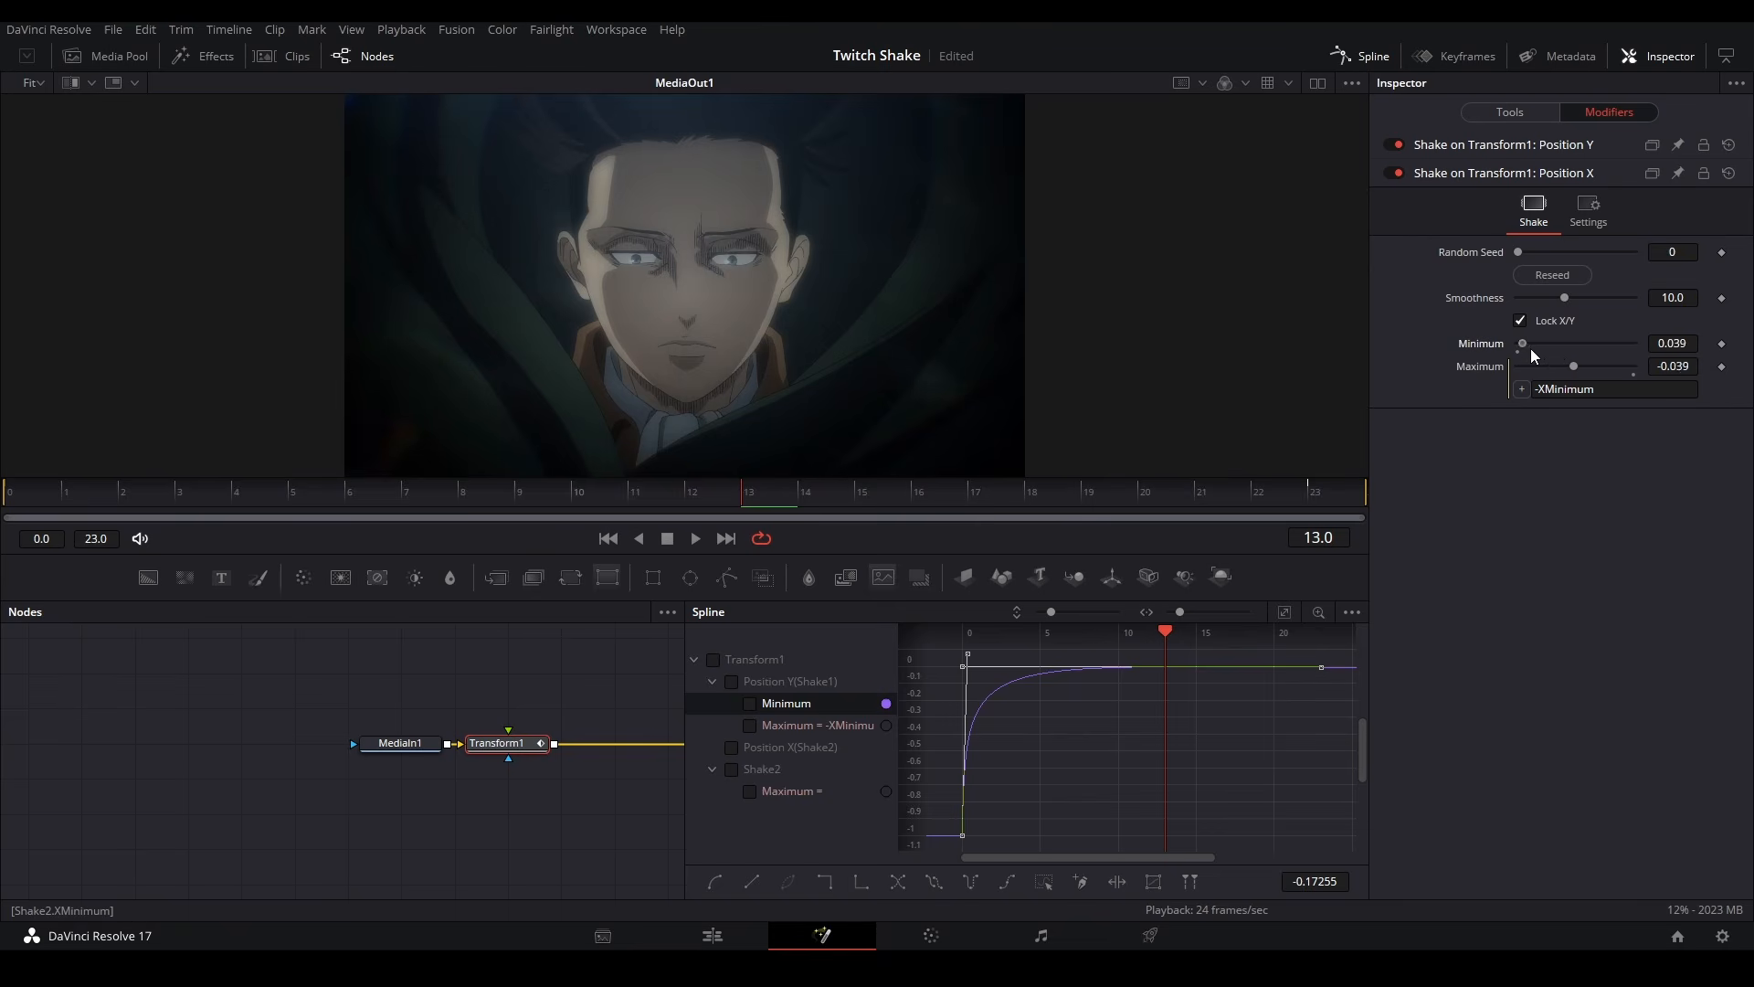
Set the Position X shake's Minimum to 0.22 and its Smoothness to 1.
drag(1531, 348, 1545, 348)
click(31, 498)
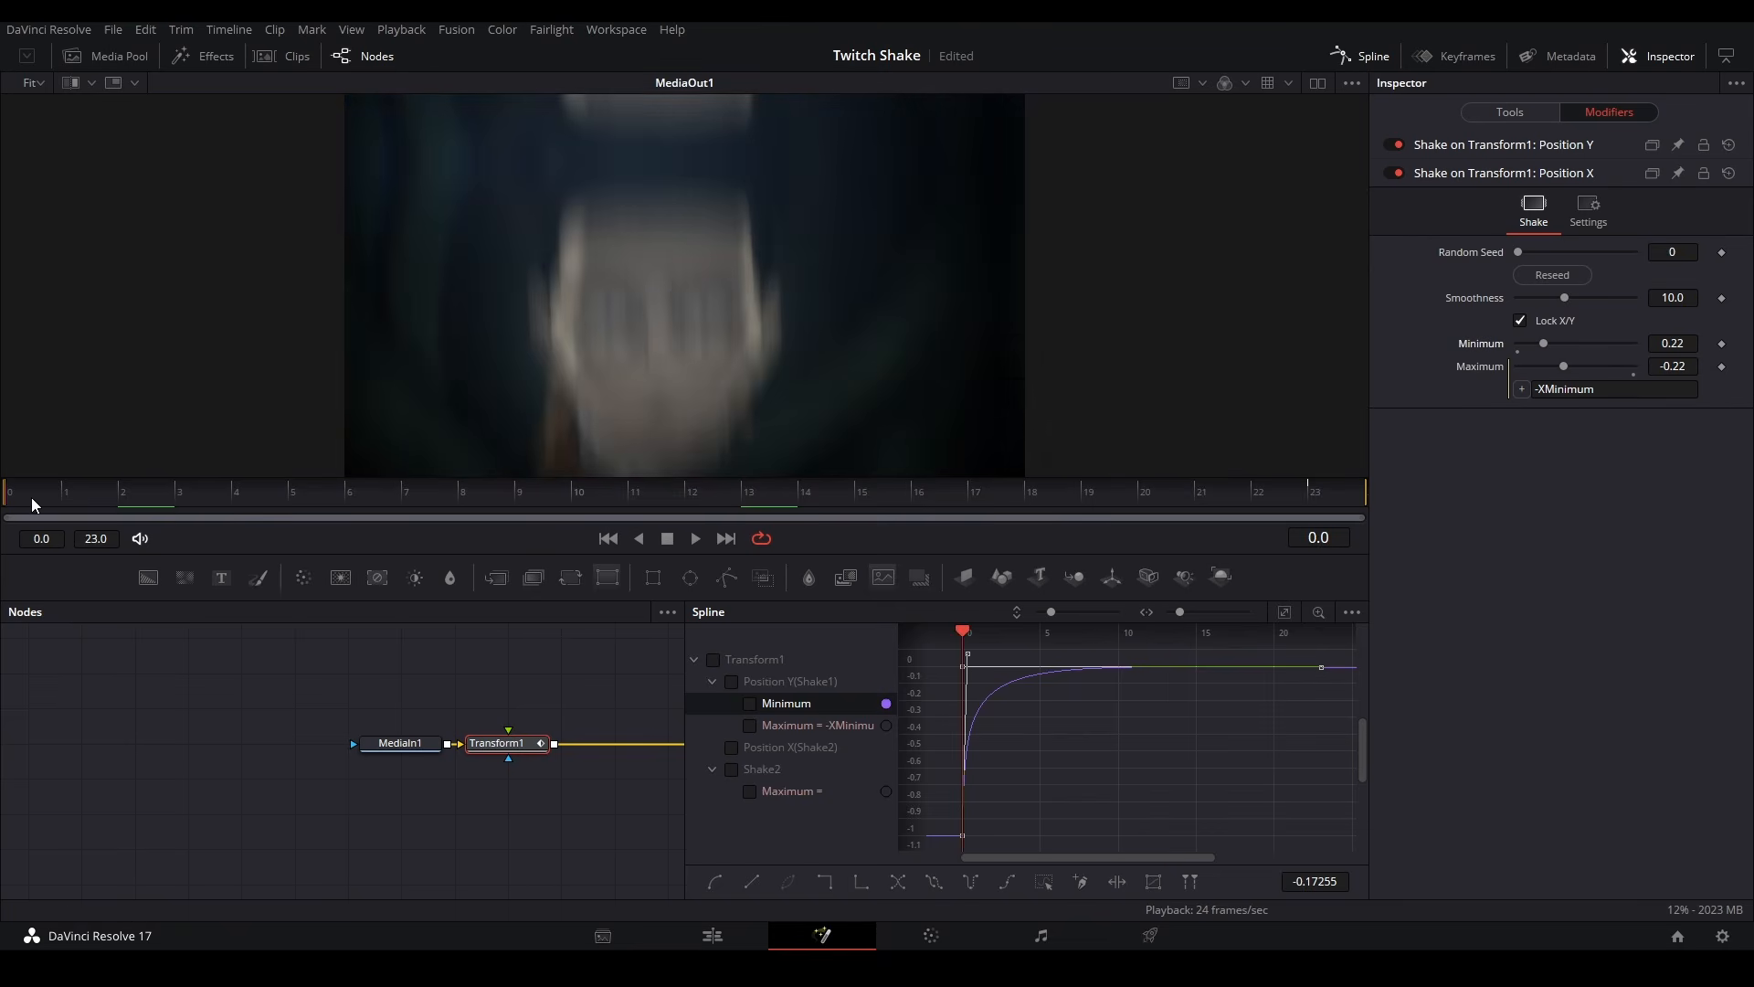
double_click(1667, 298)
text(1)
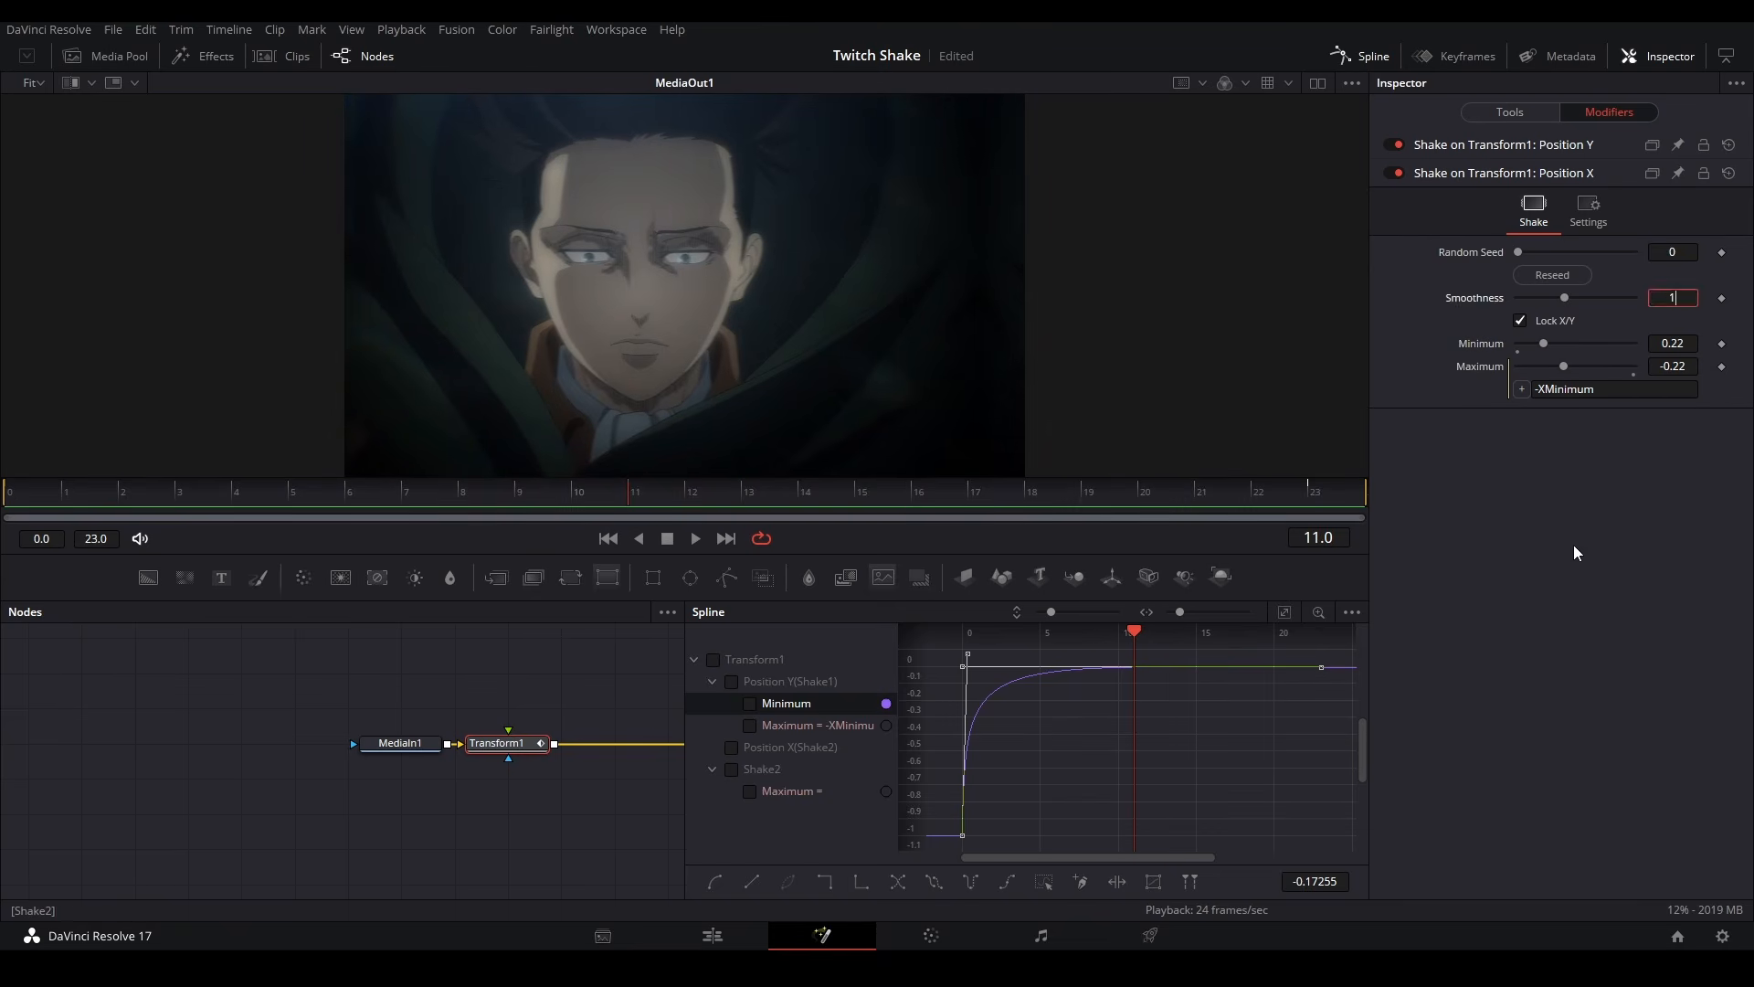
click(1576, 548)
Keyframe the Position X shake's Minimum at 0.22 on frame 0 and 0.007 on frame 23, and preview it.
click(42, 491)
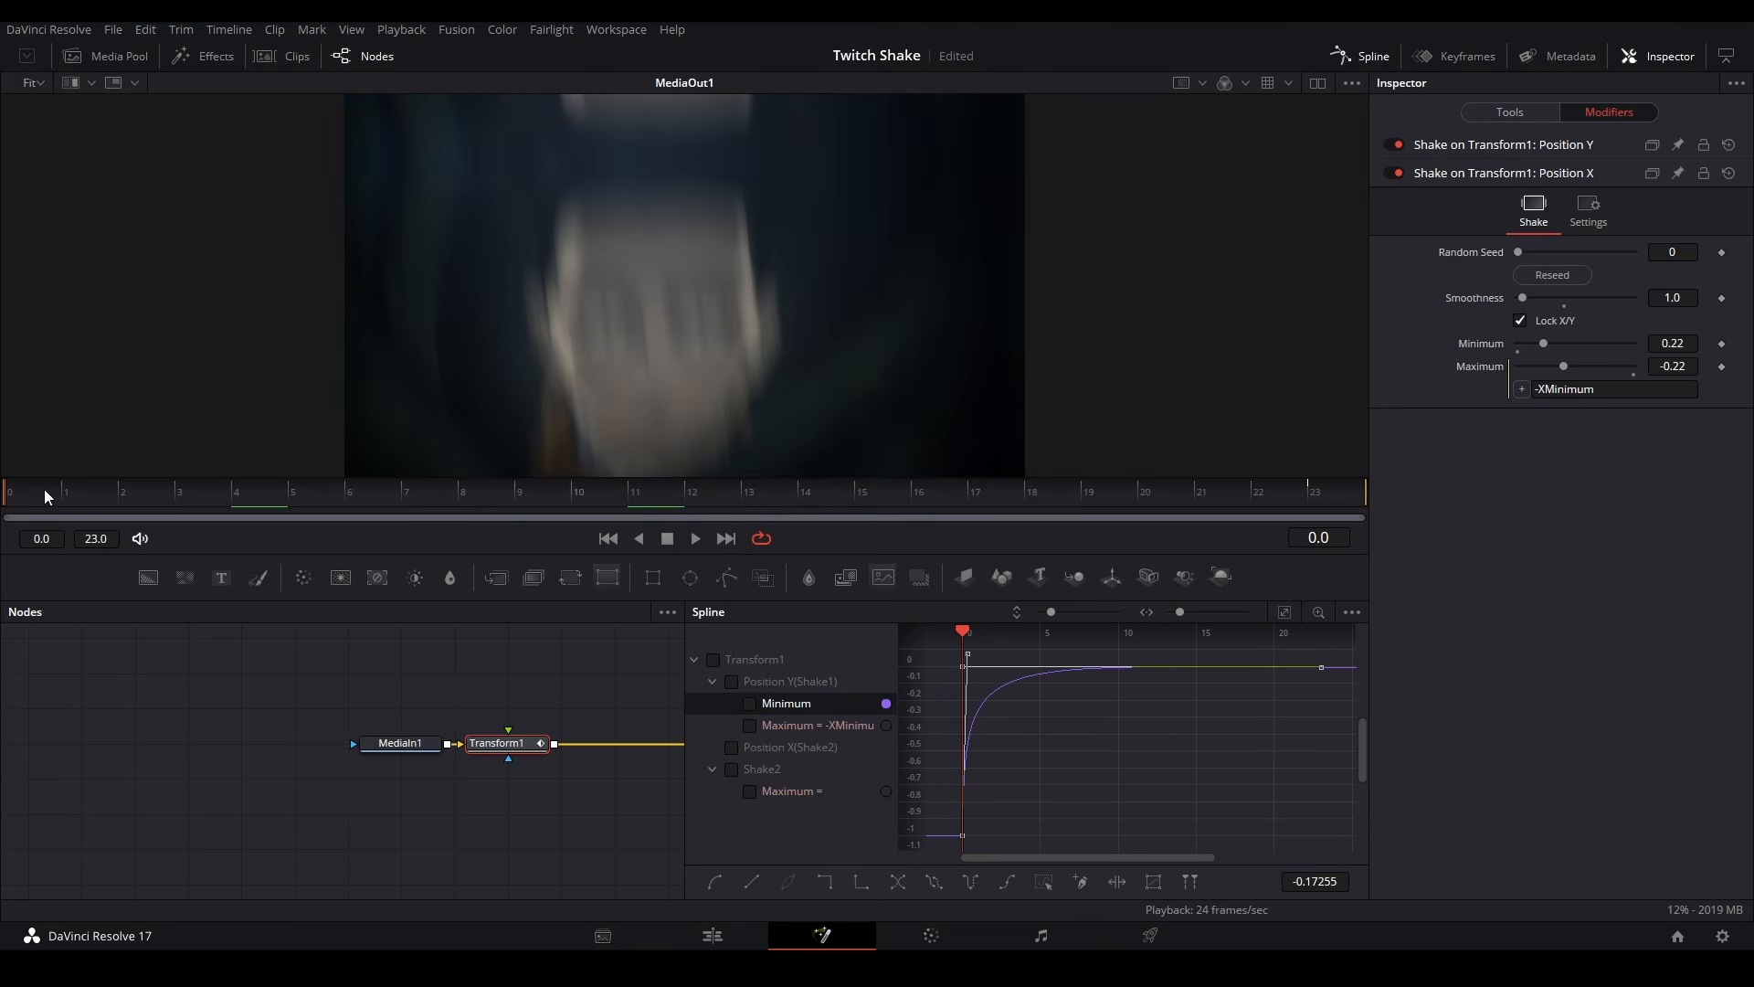
click(1722, 344)
key(ctrl+Right)
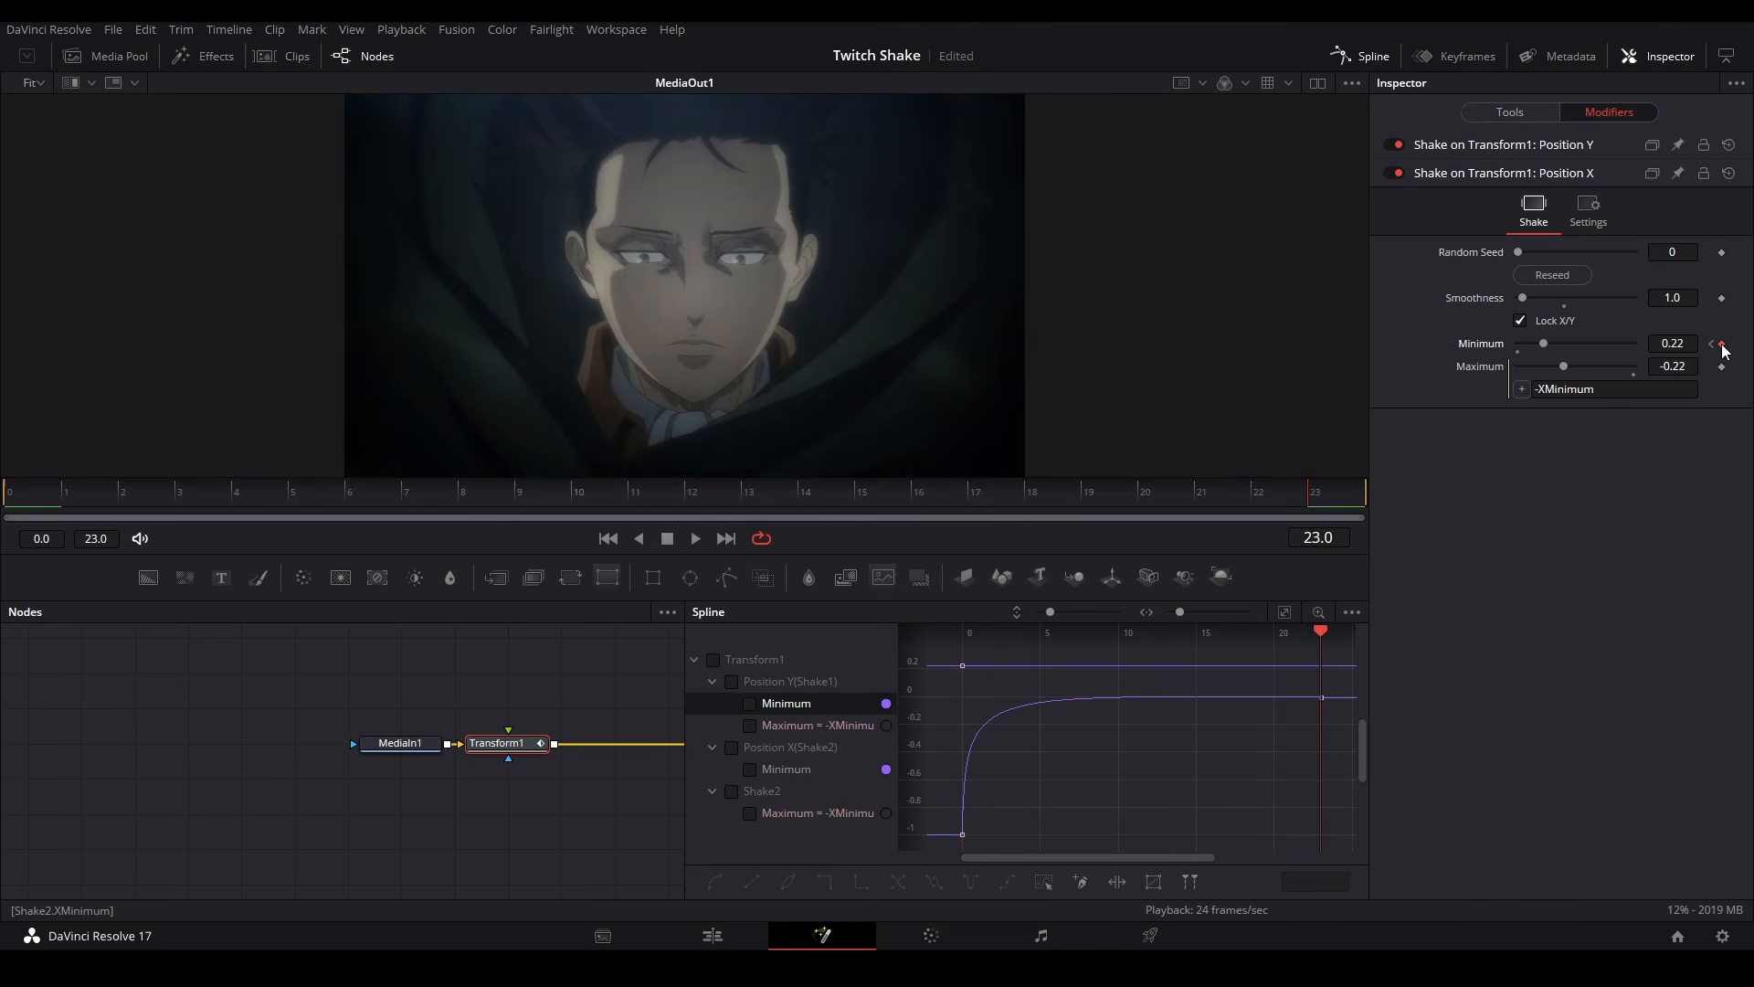
click(1723, 345)
key(Return)
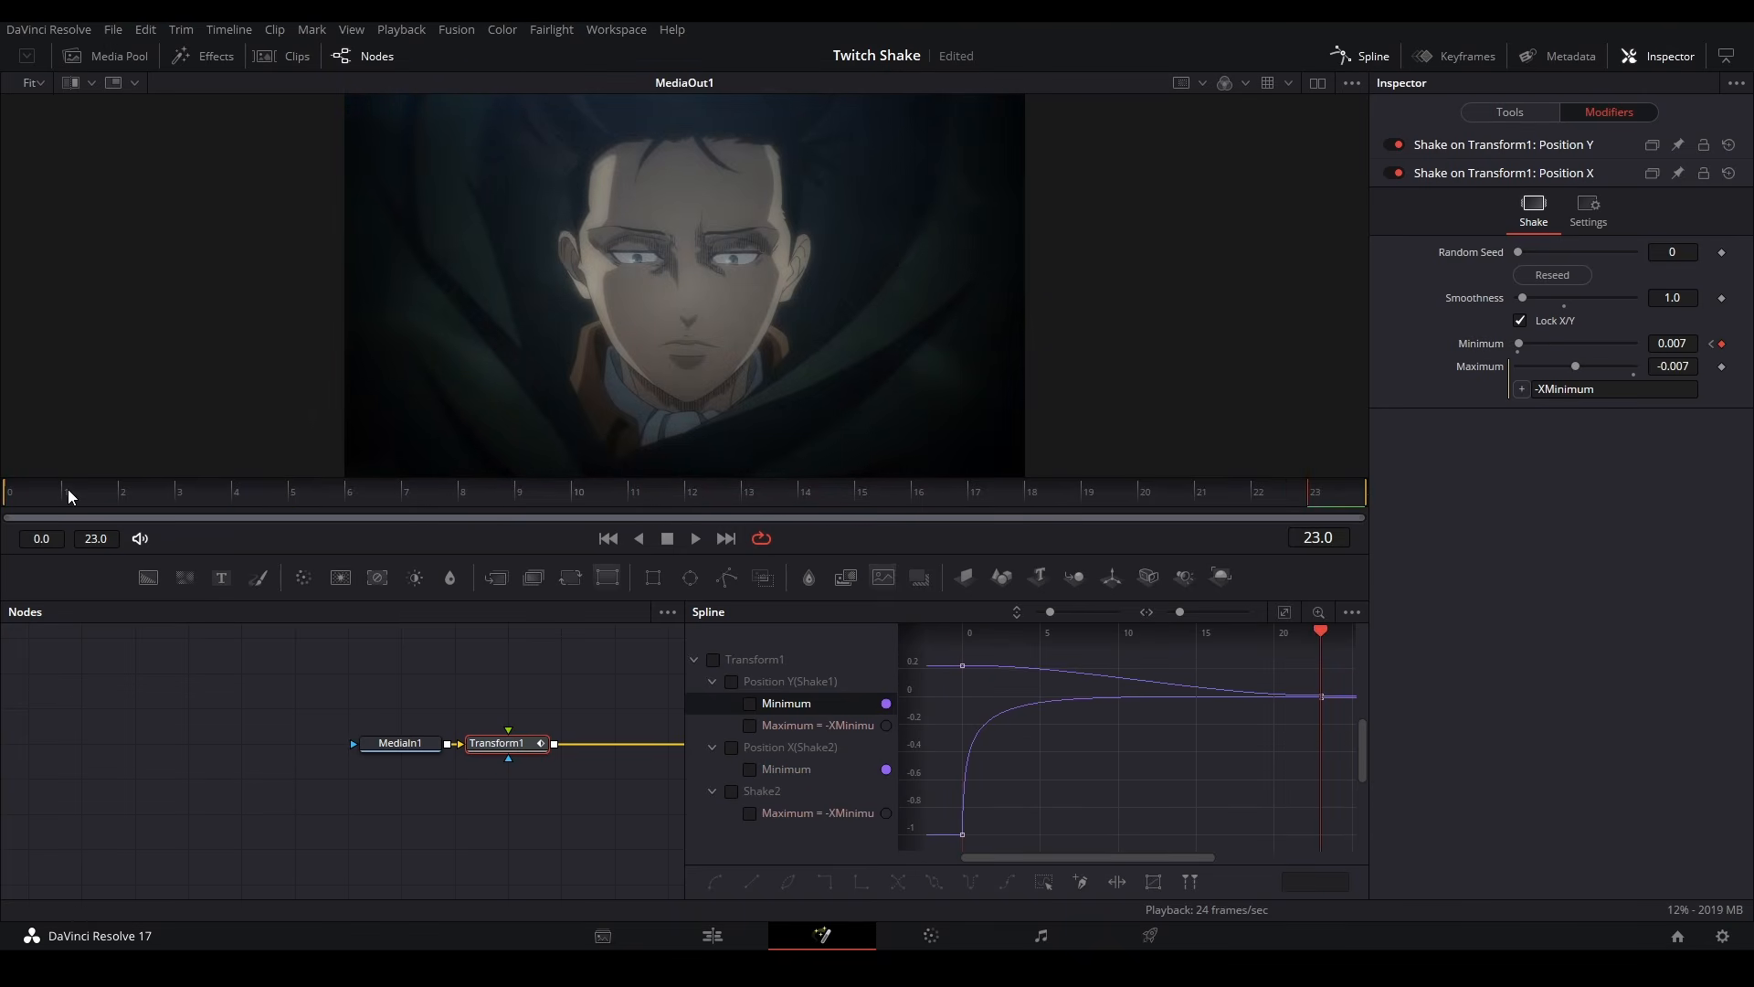
click(42, 495)
key(space)
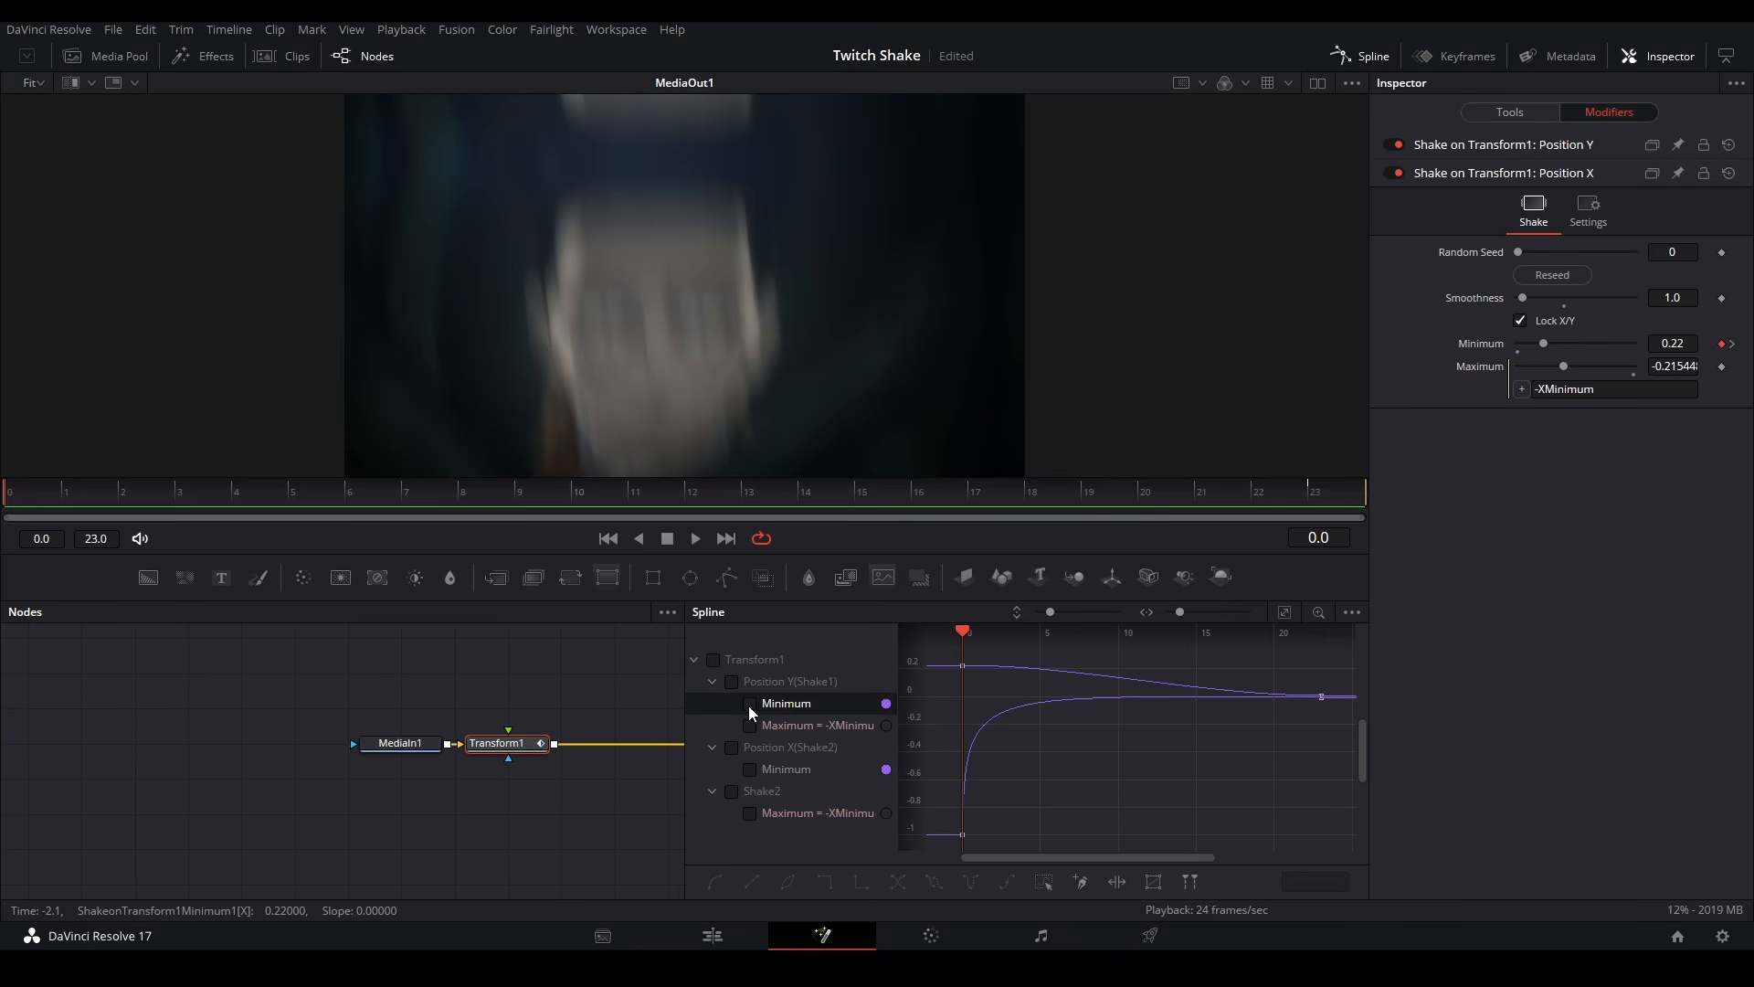
Show only the Position X Minimum curve in the Spline editor and reshape its handles into a steep drop with a long ease-out.
click(788, 684)
click(731, 681)
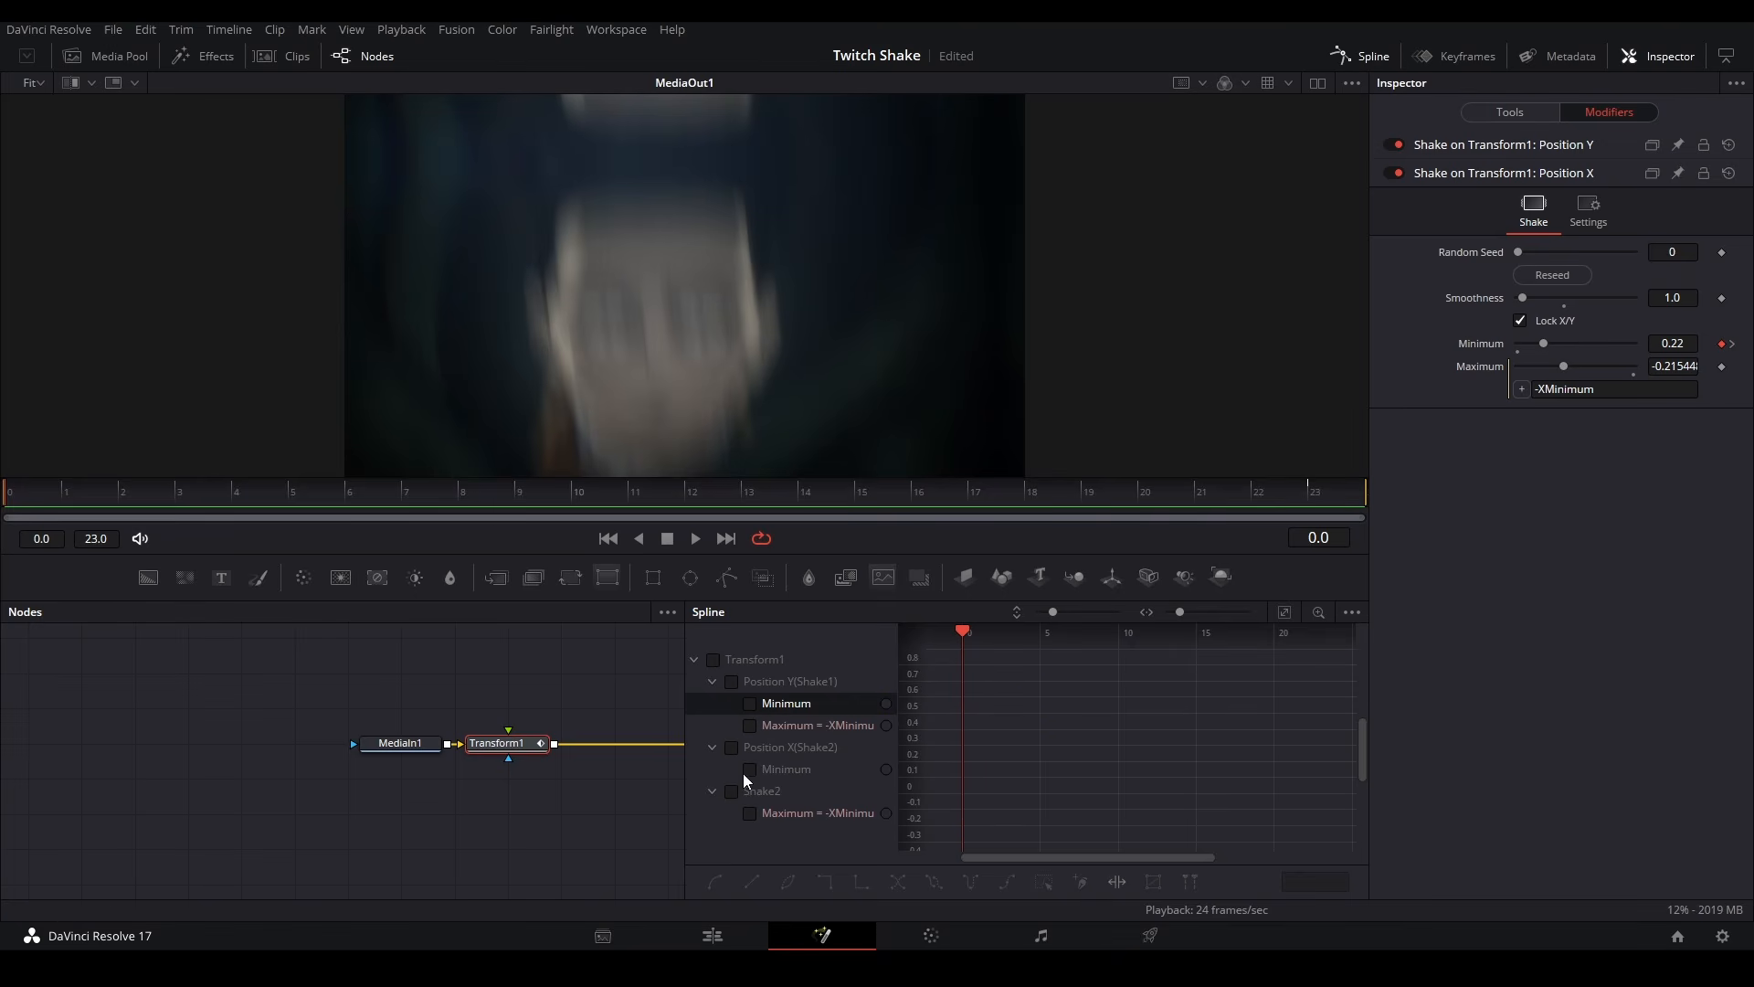
click(749, 771)
drag(1038, 769, 926, 650)
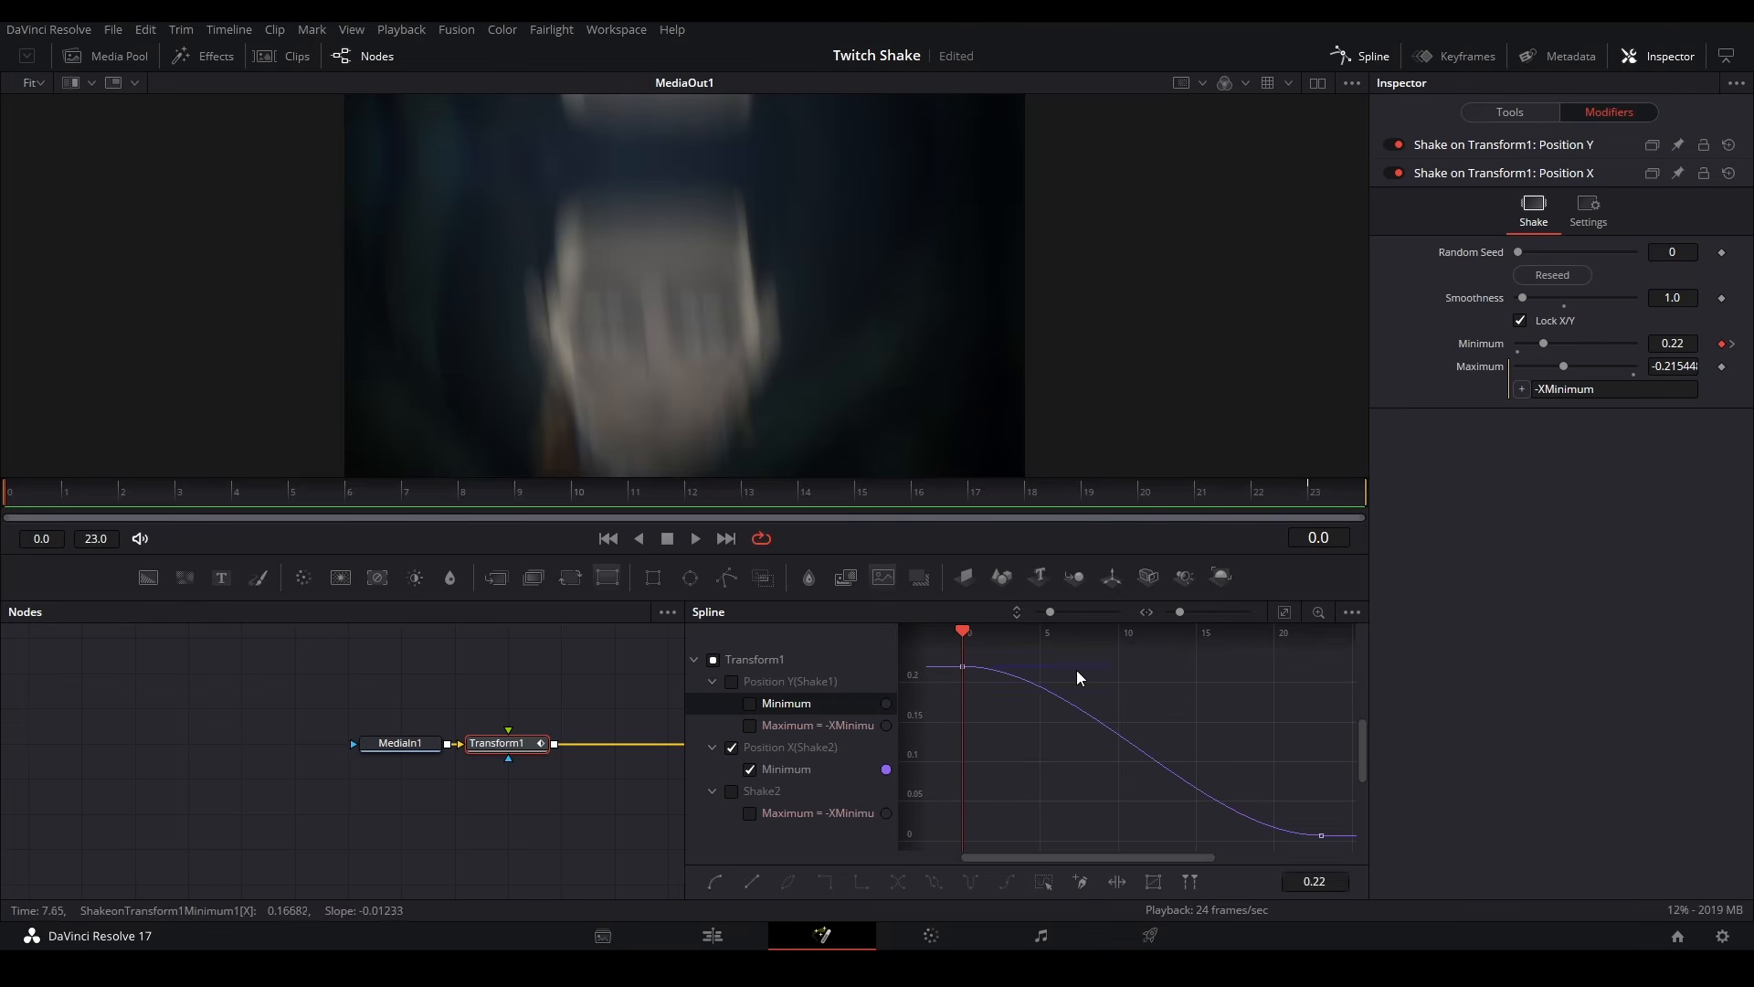
key(ctrl+a)
drag(1079, 669, 961, 849)
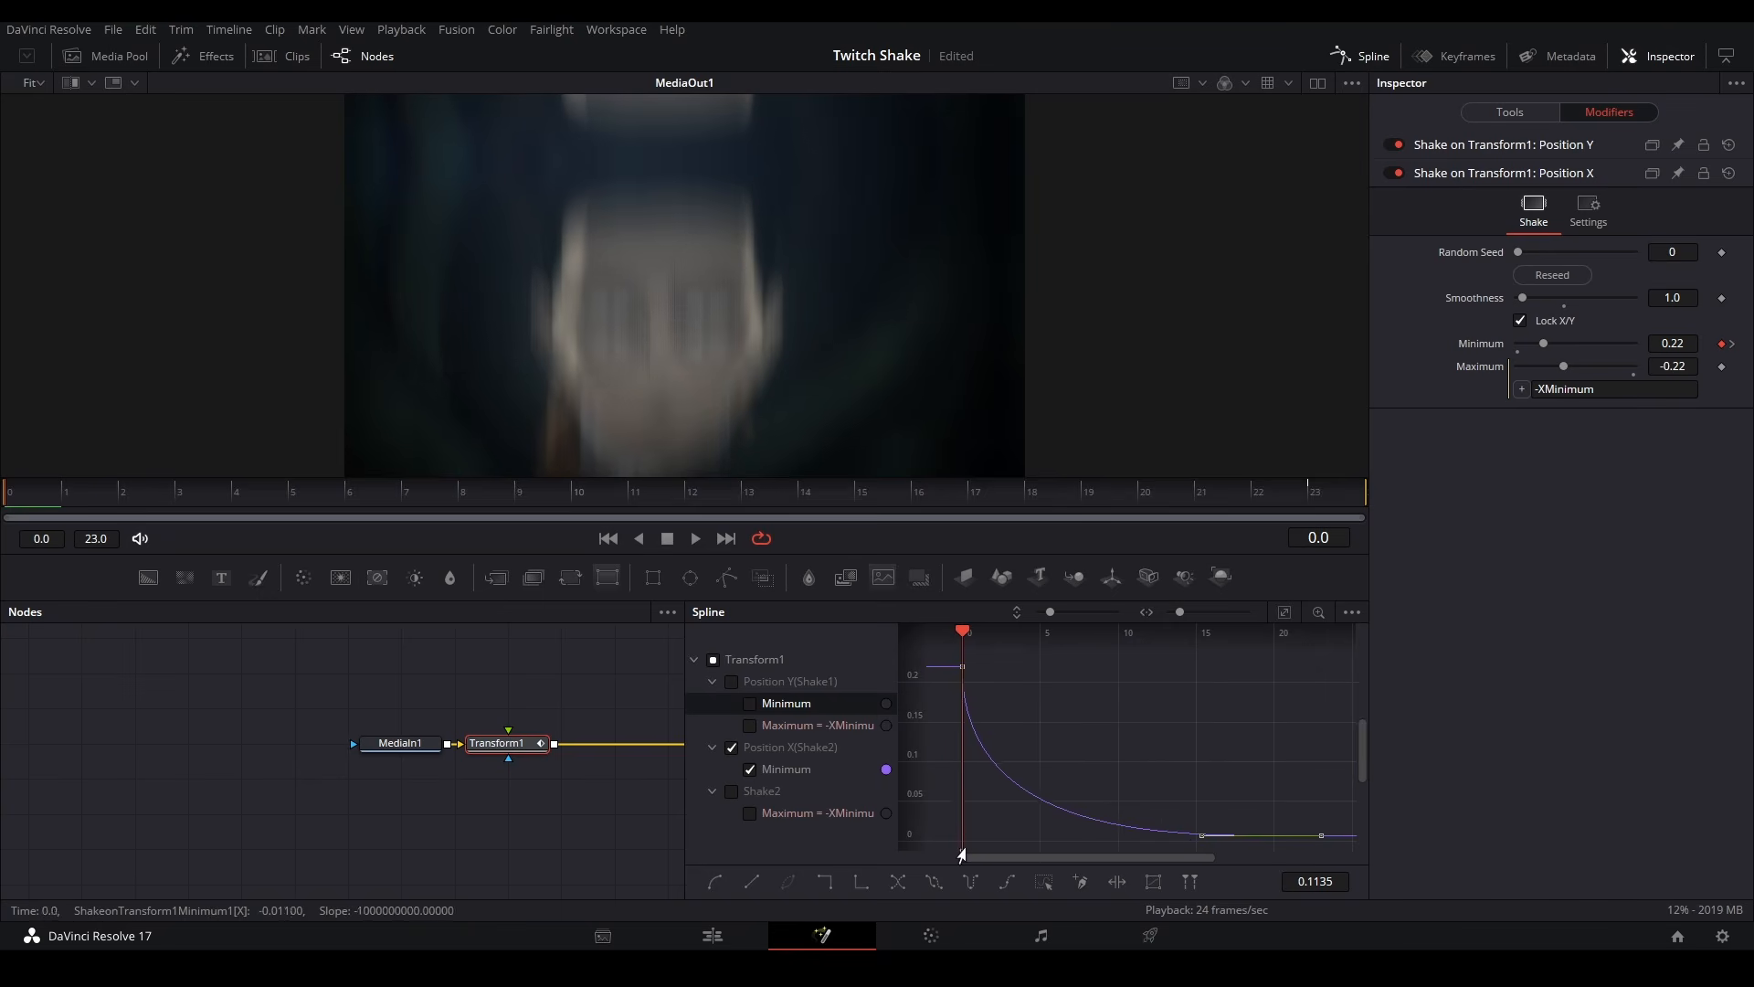
drag(1205, 829, 950, 852)
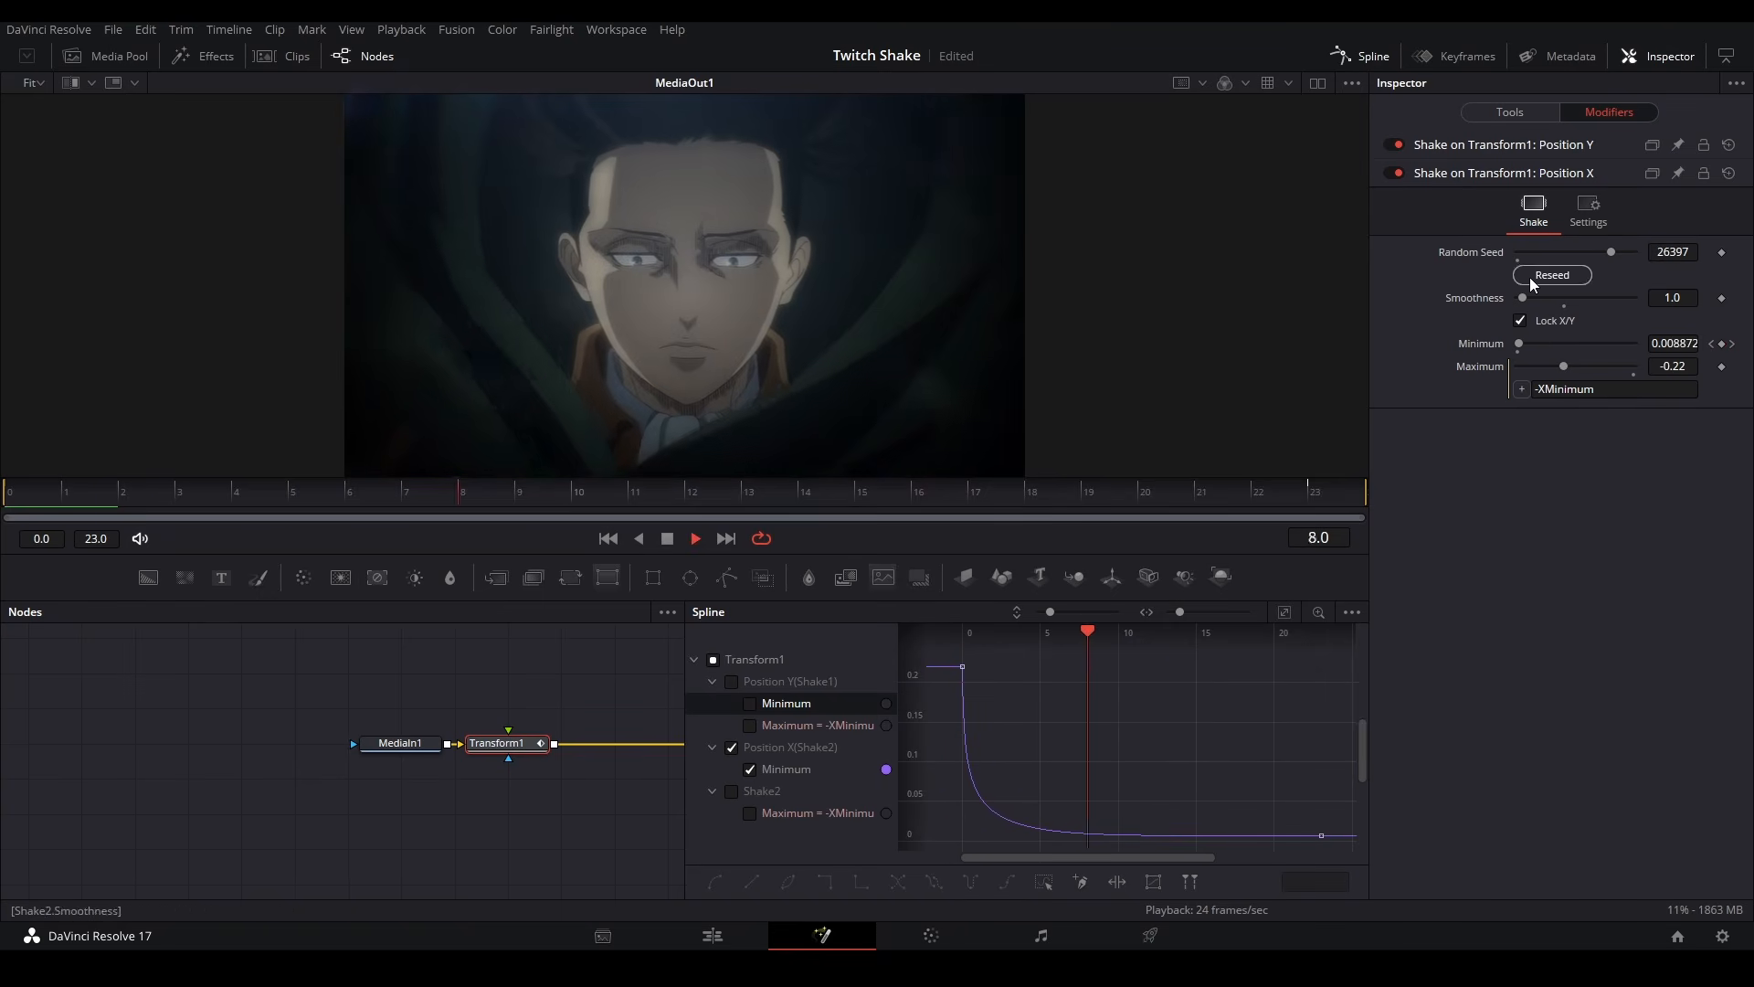
Preview the reseeded Position X shake and lower its Minimum at frame 23.
key(space)
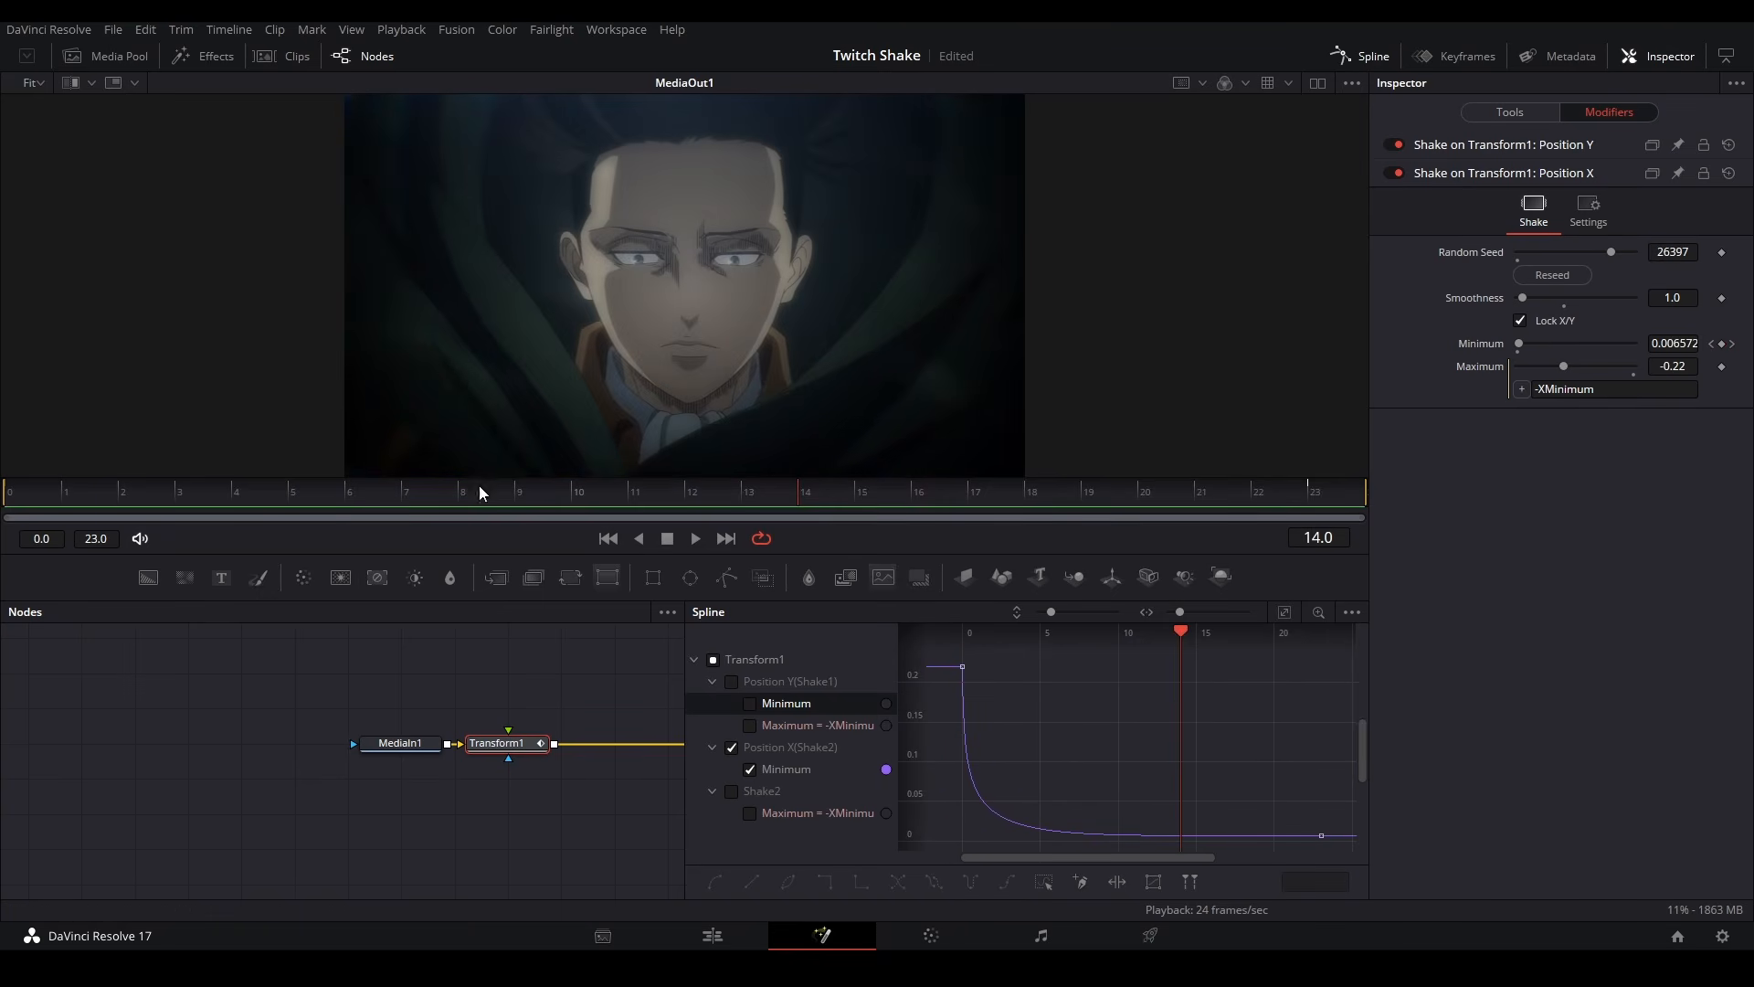
key(space)
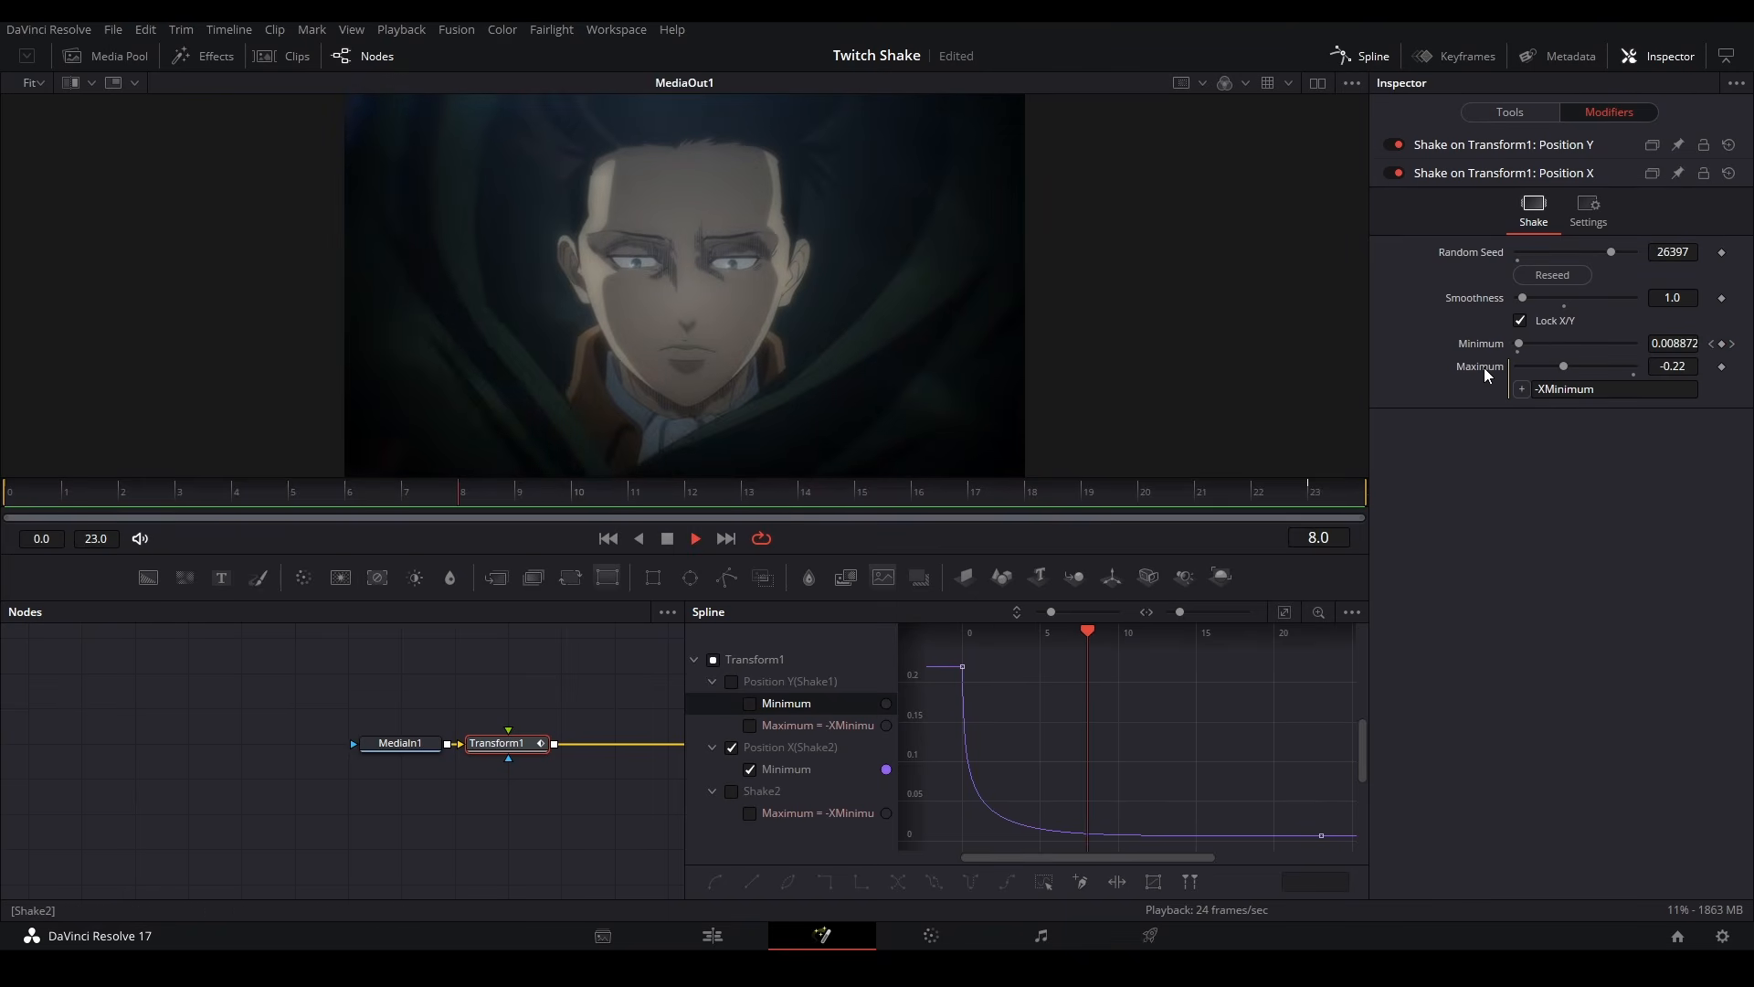
key(space)
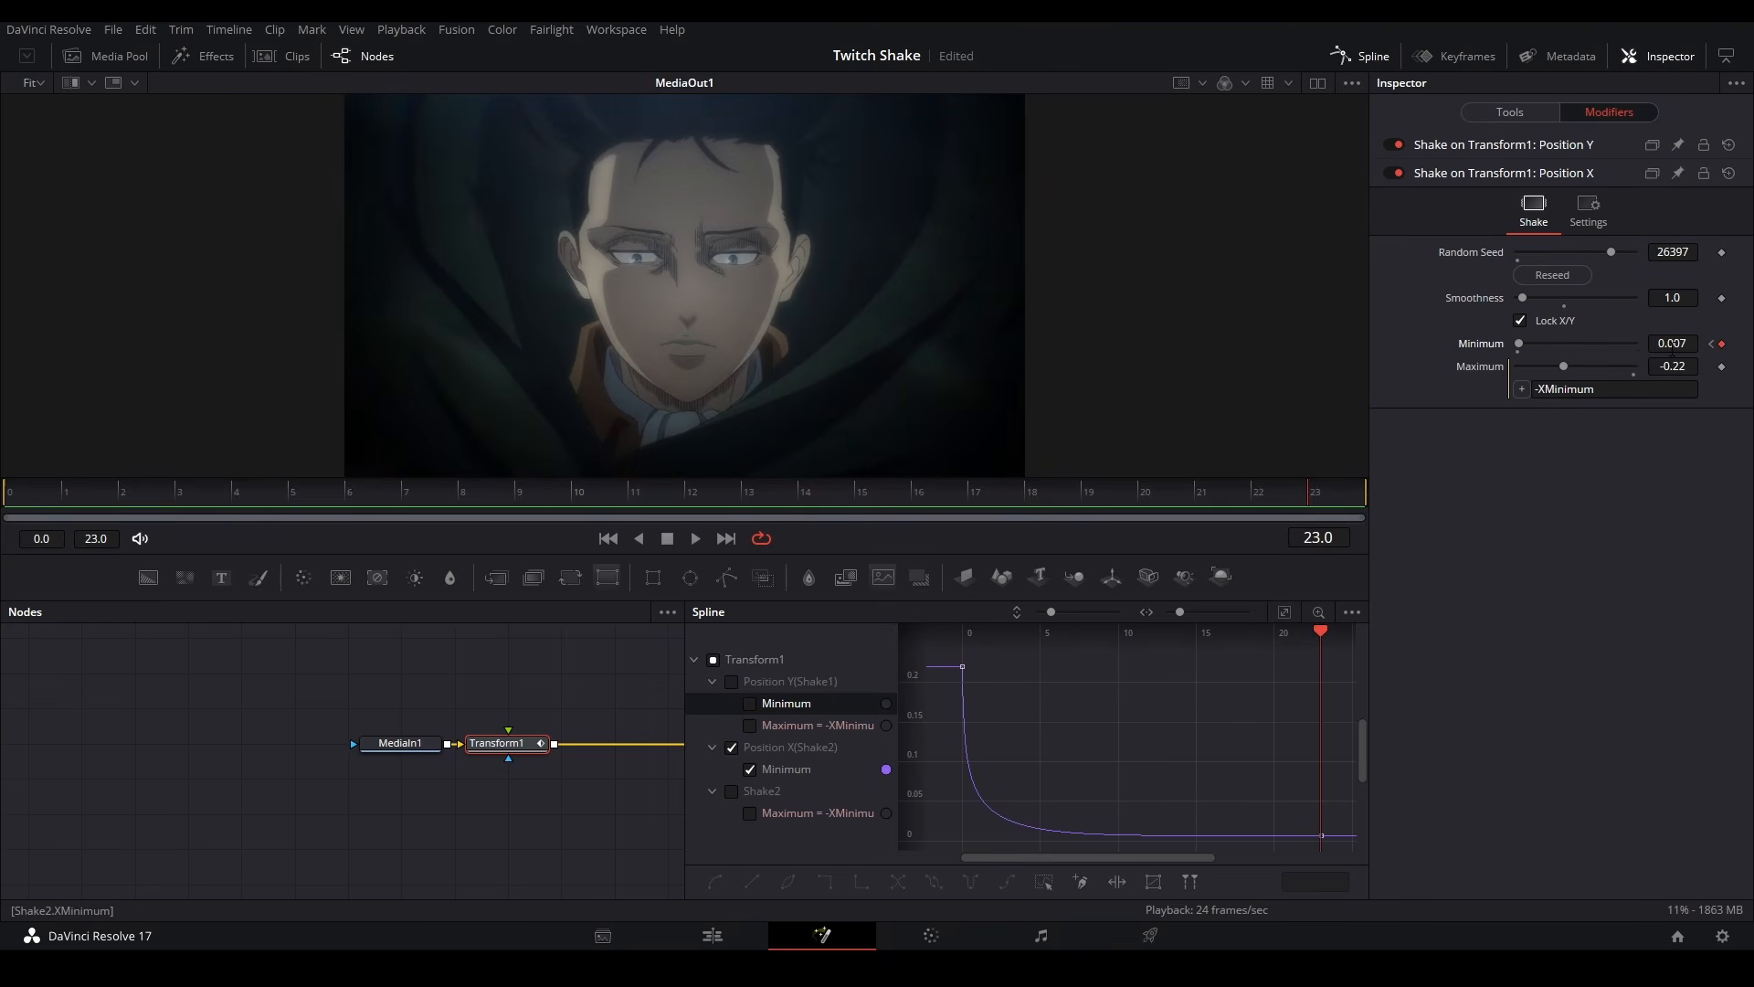
drag(1672, 348, 1655, 348)
key(space)
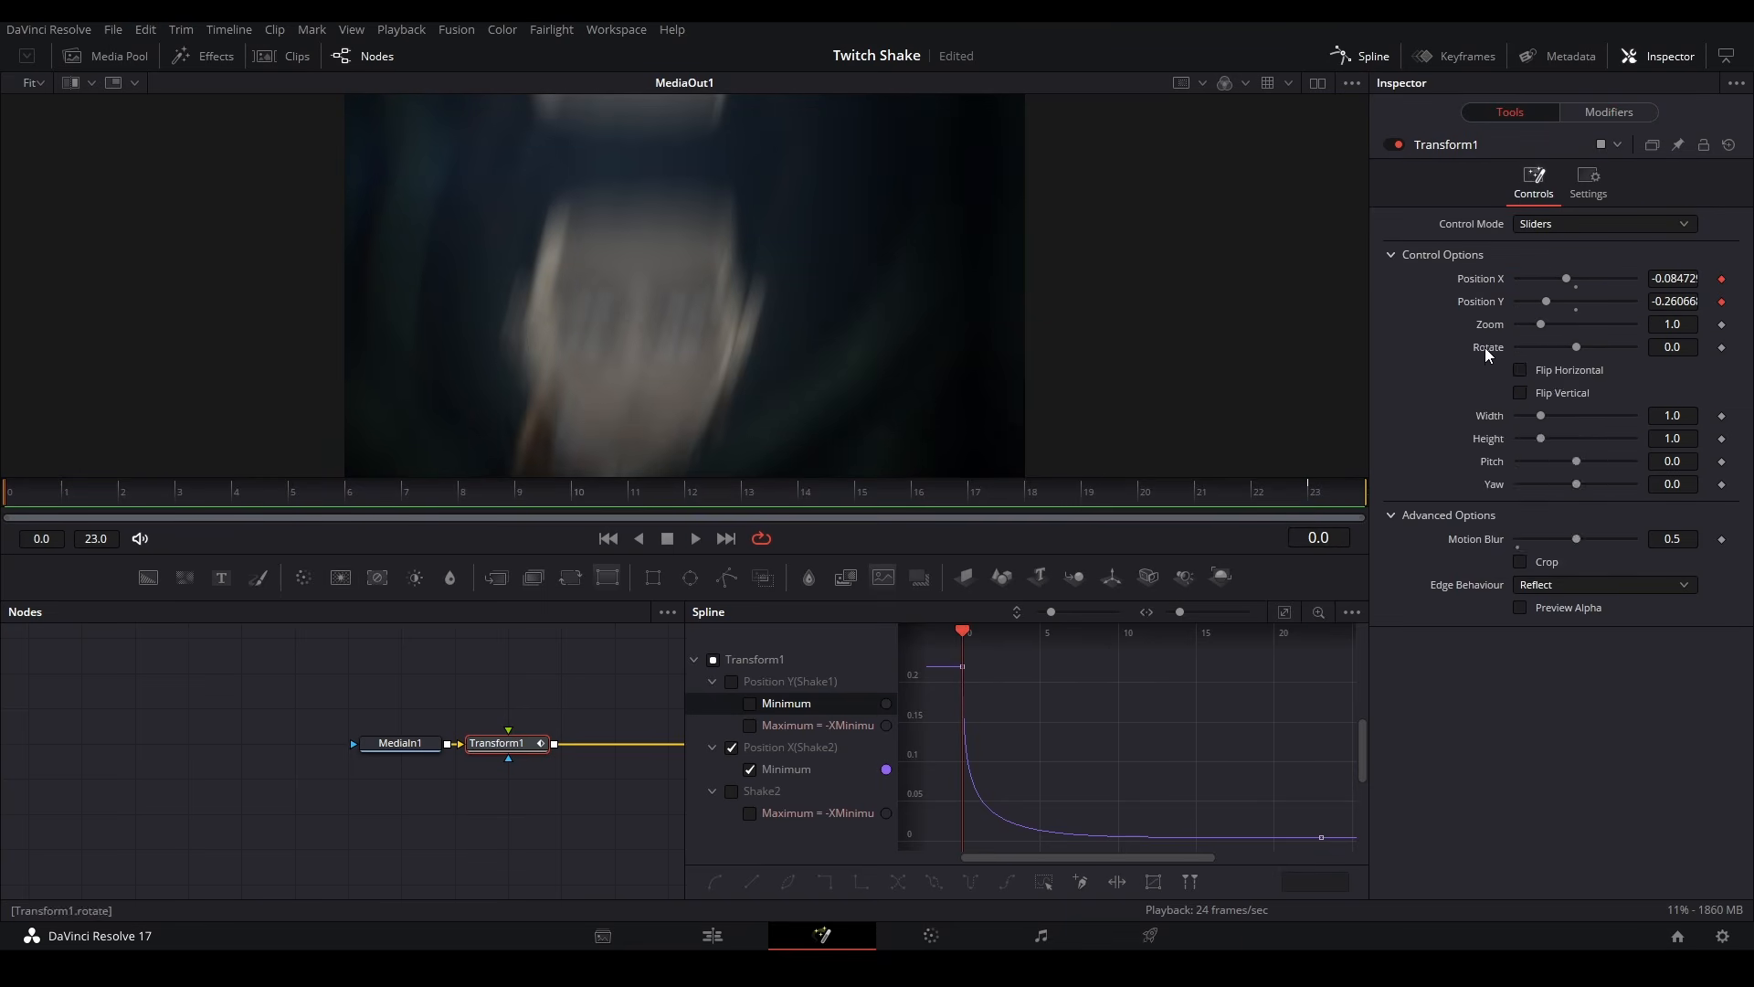
Apply a Shake modifier to Transform1's Rotate and set its Smoothness to 1.
right_click(1484, 347)
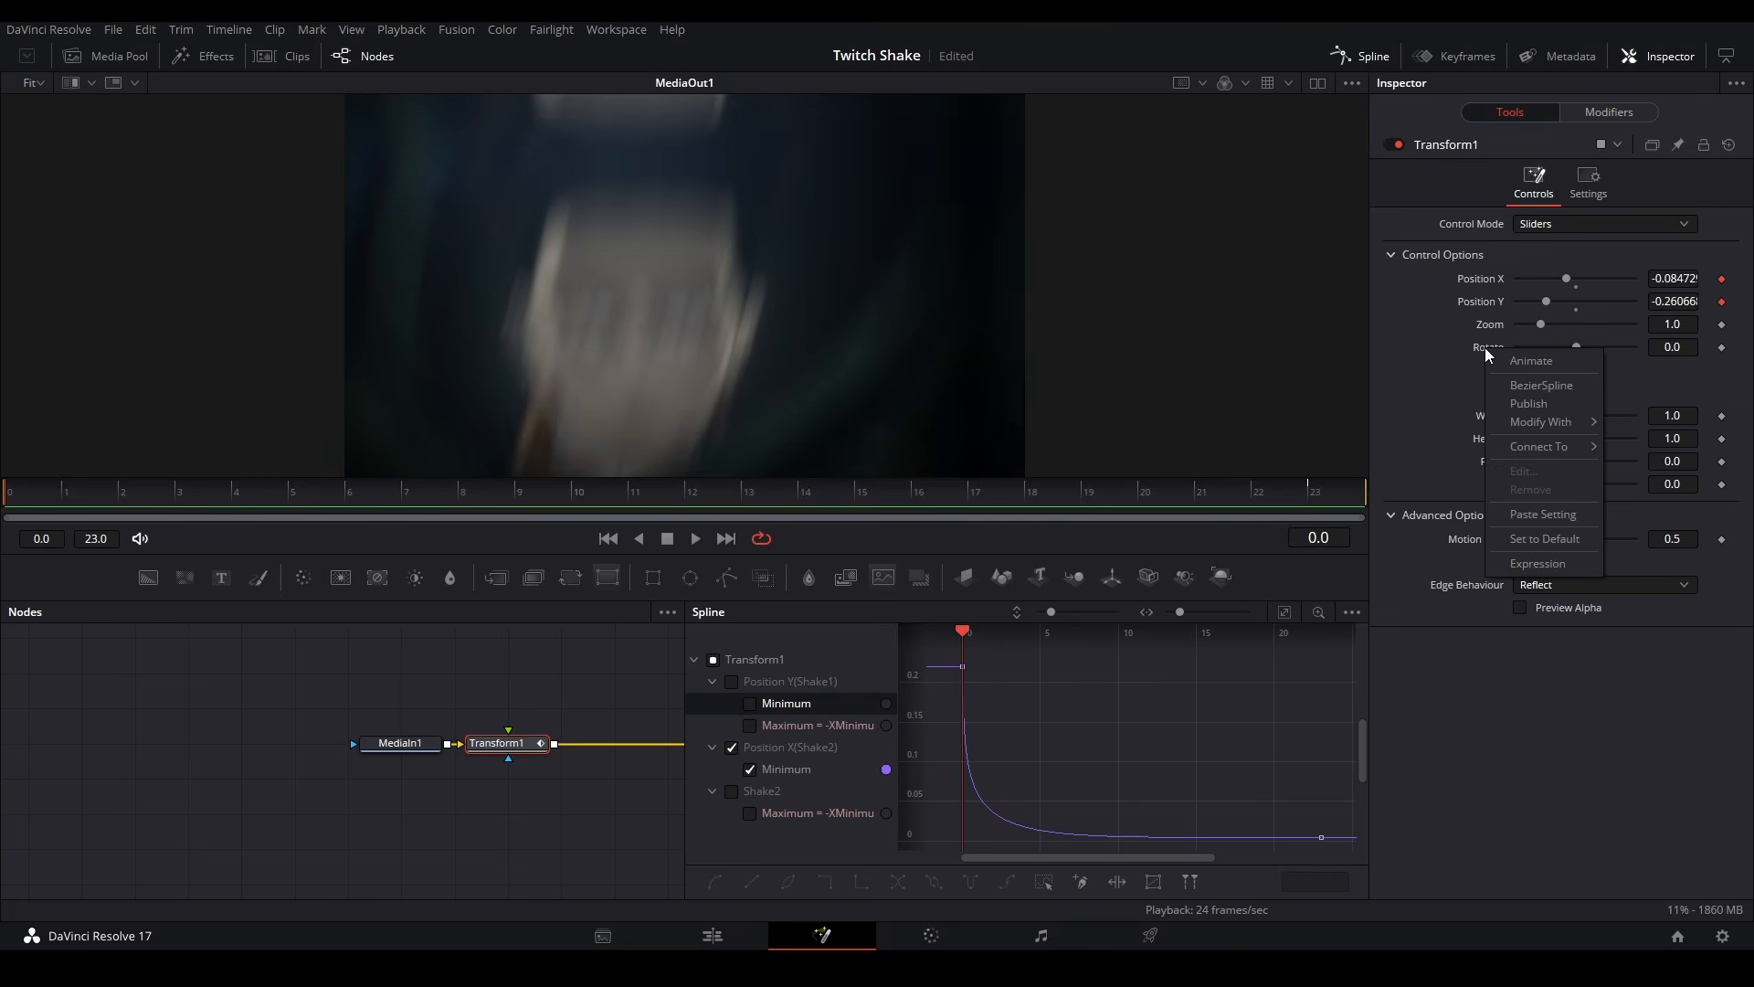
mouse_move(1515, 424)
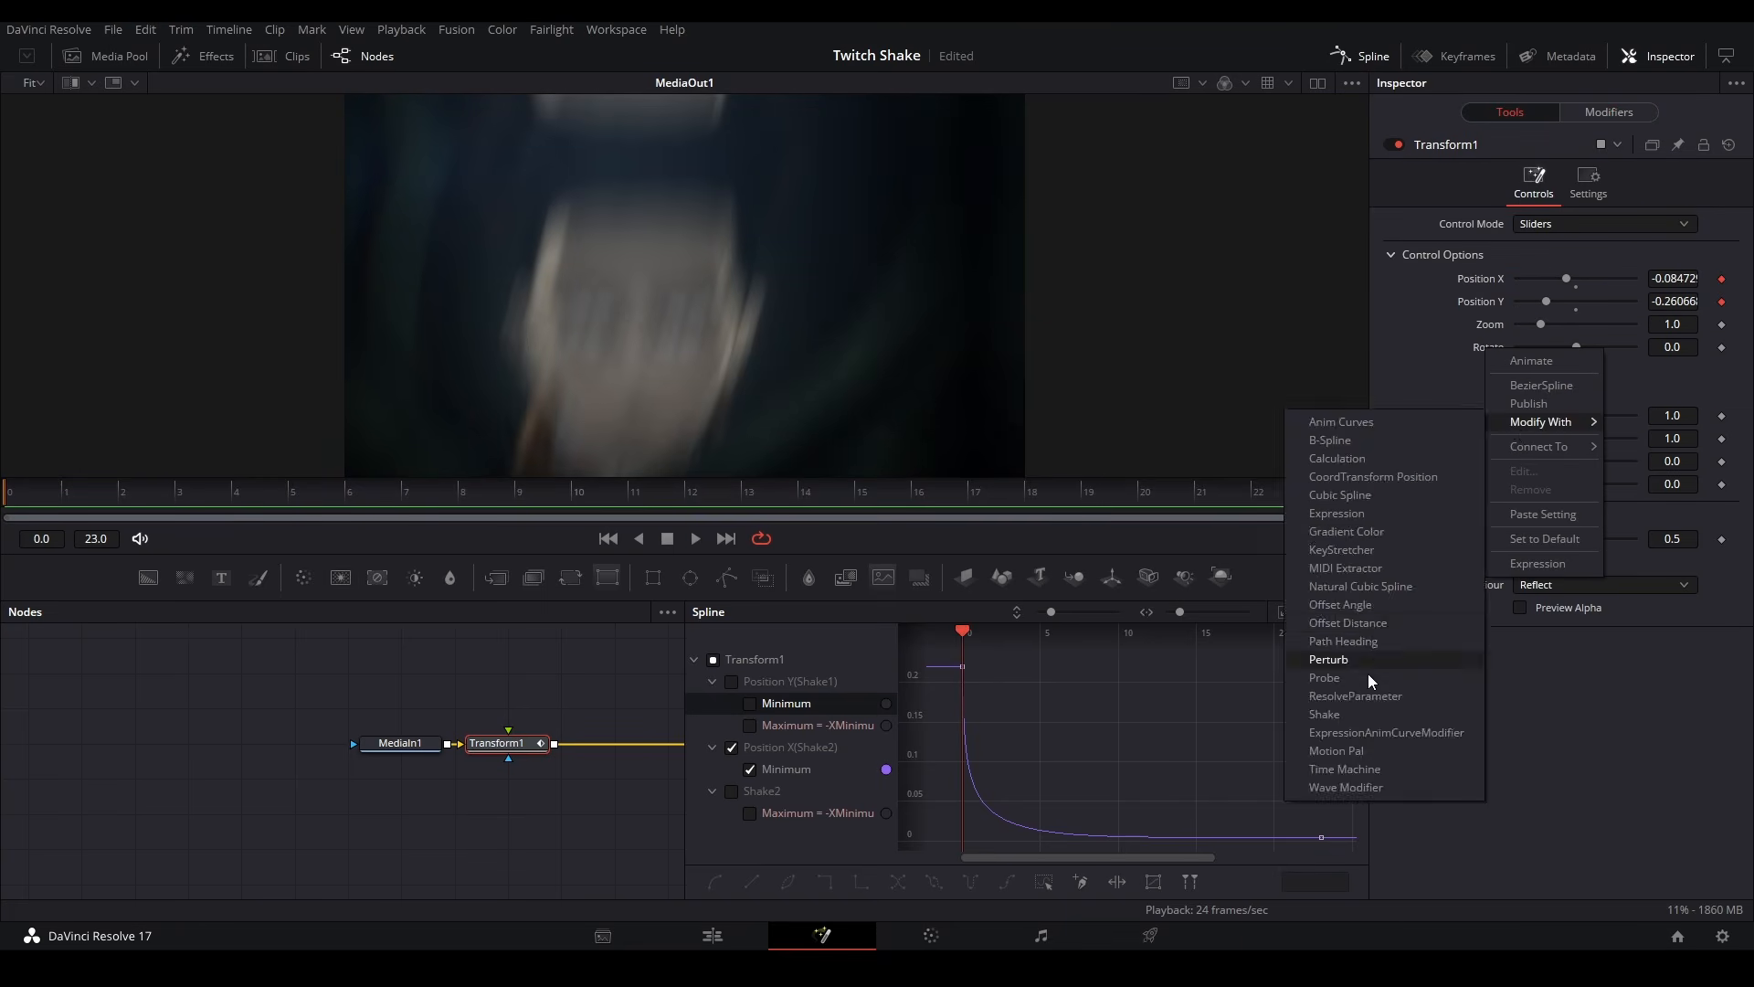
click(1361, 716)
click(1587, 115)
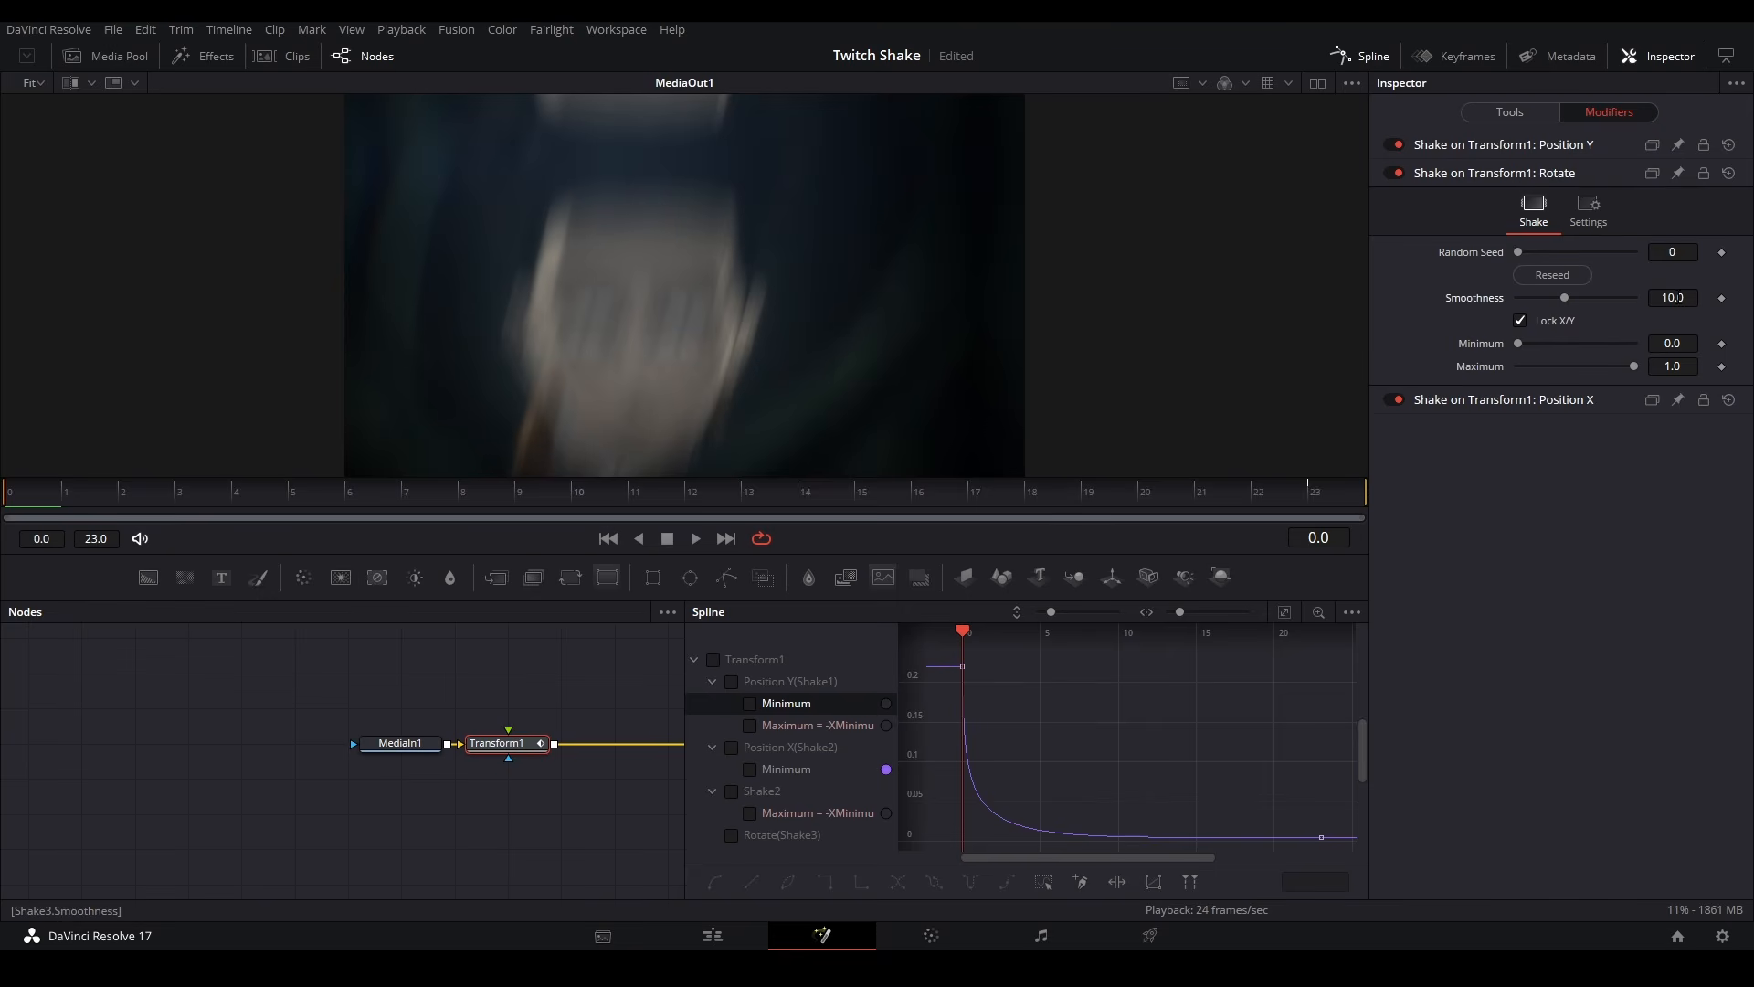
double_click(1680, 298)
text(1)
click(1599, 628)
Drive the Rotate shake's Maximum with the expression -XMinimum.
double_click(1673, 367)
text(=)
click(1608, 514)
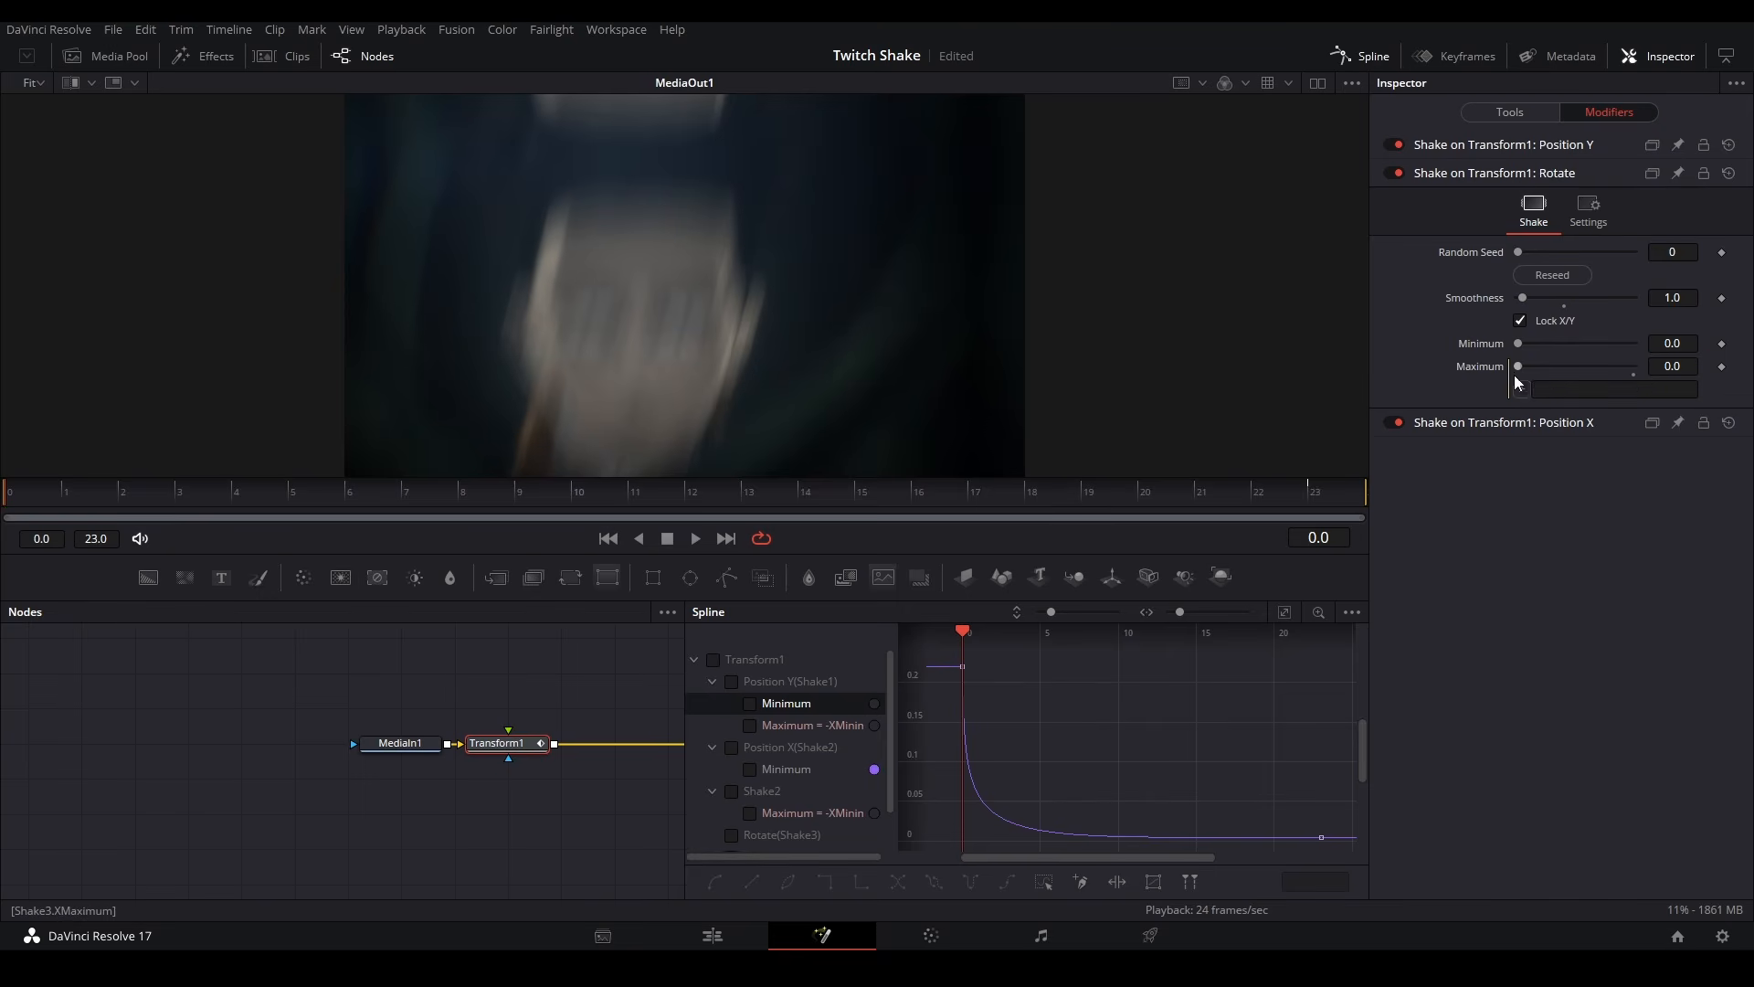
text(XMinimum)
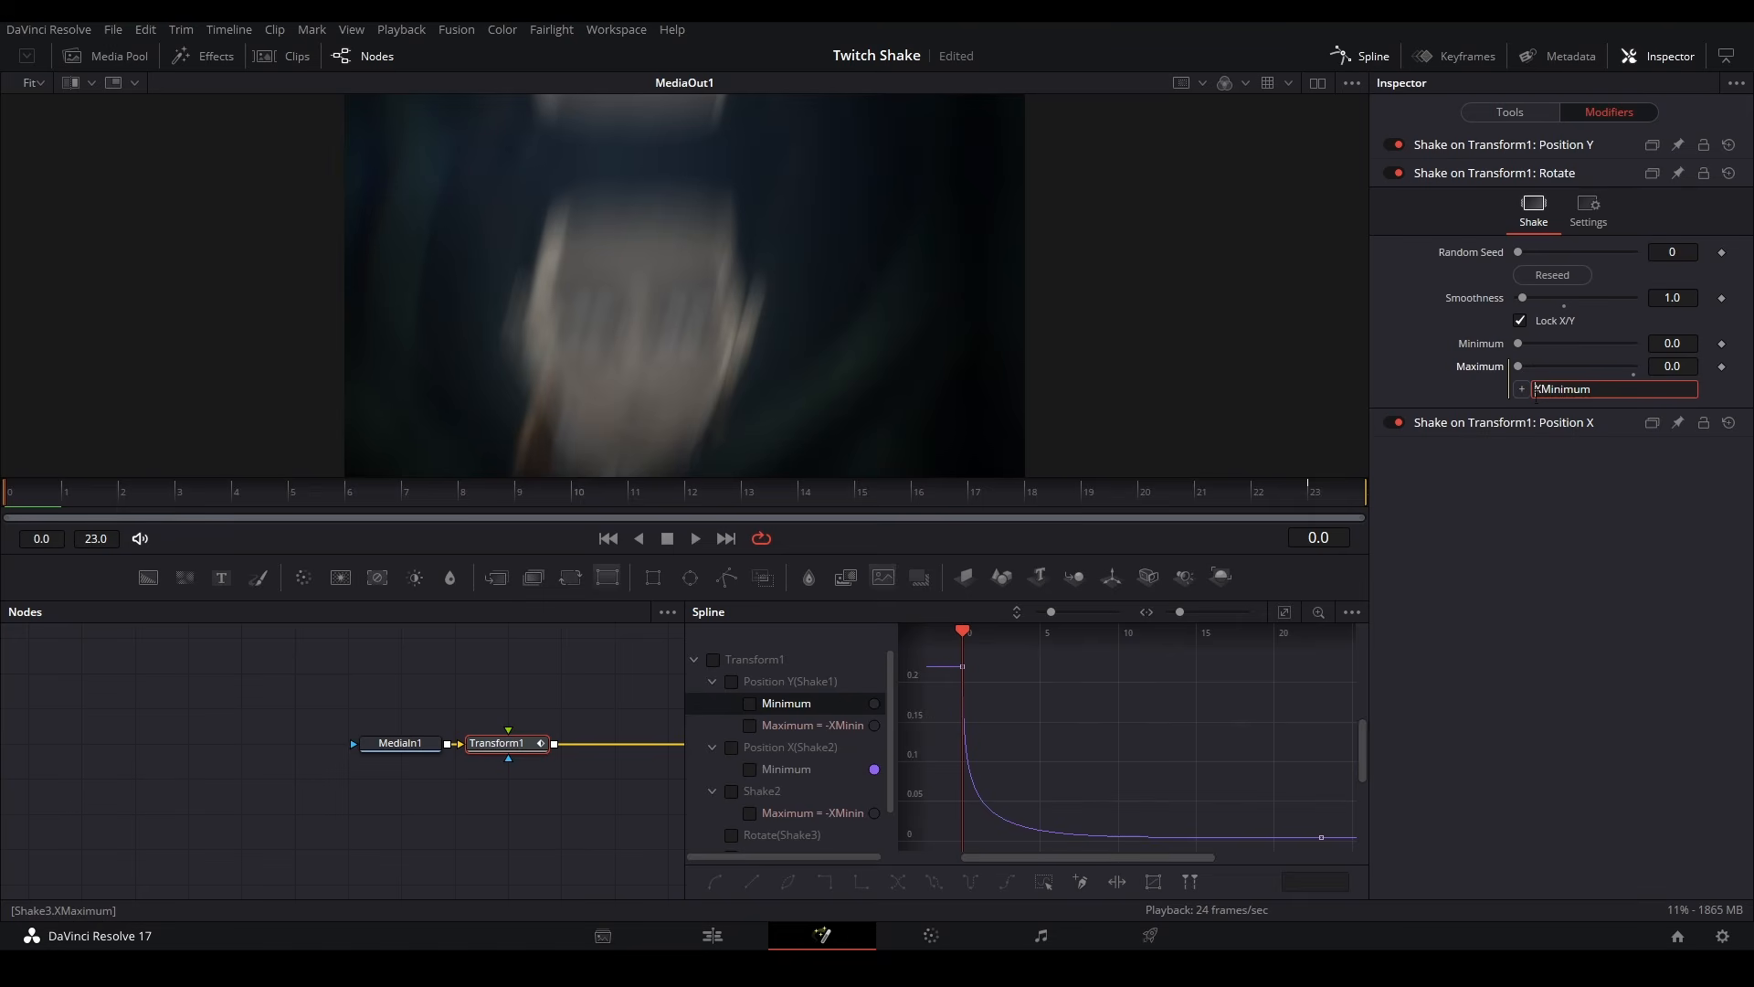
text(-)
click(1583, 554)
Set the Rotate shake's Minimum to 1 and play back the result from frame 0.
drag(1661, 343, 1753, 343)
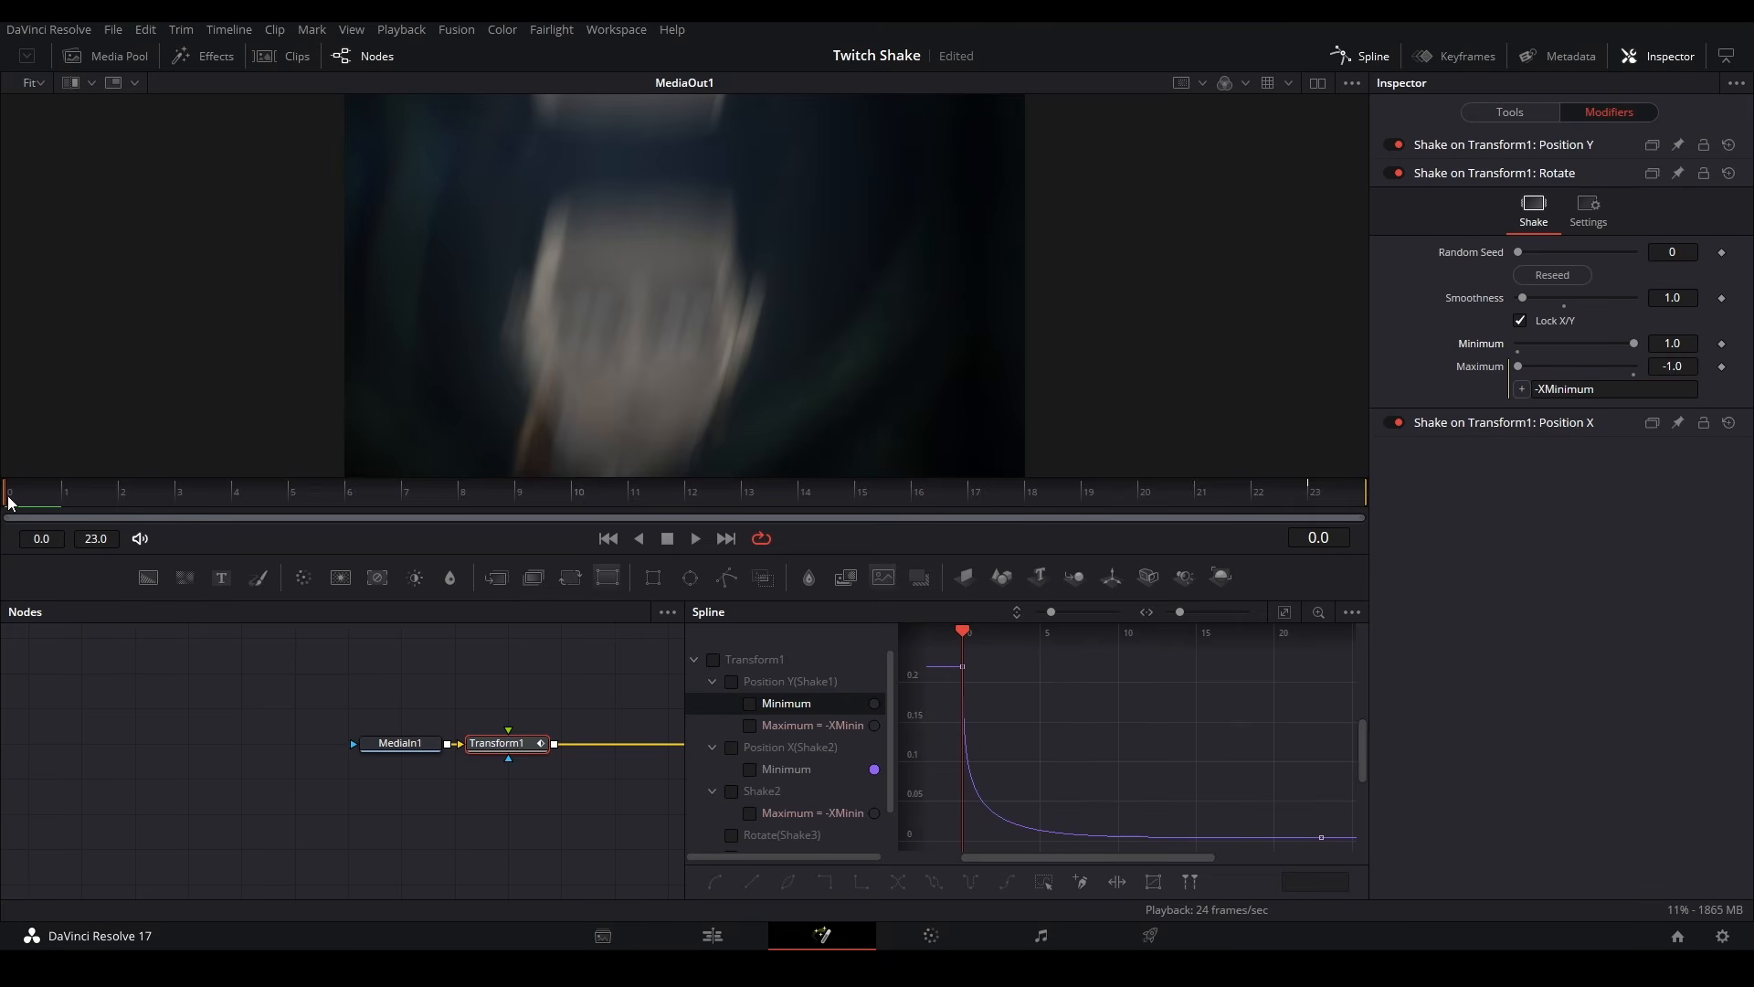
key(space)
key(space)
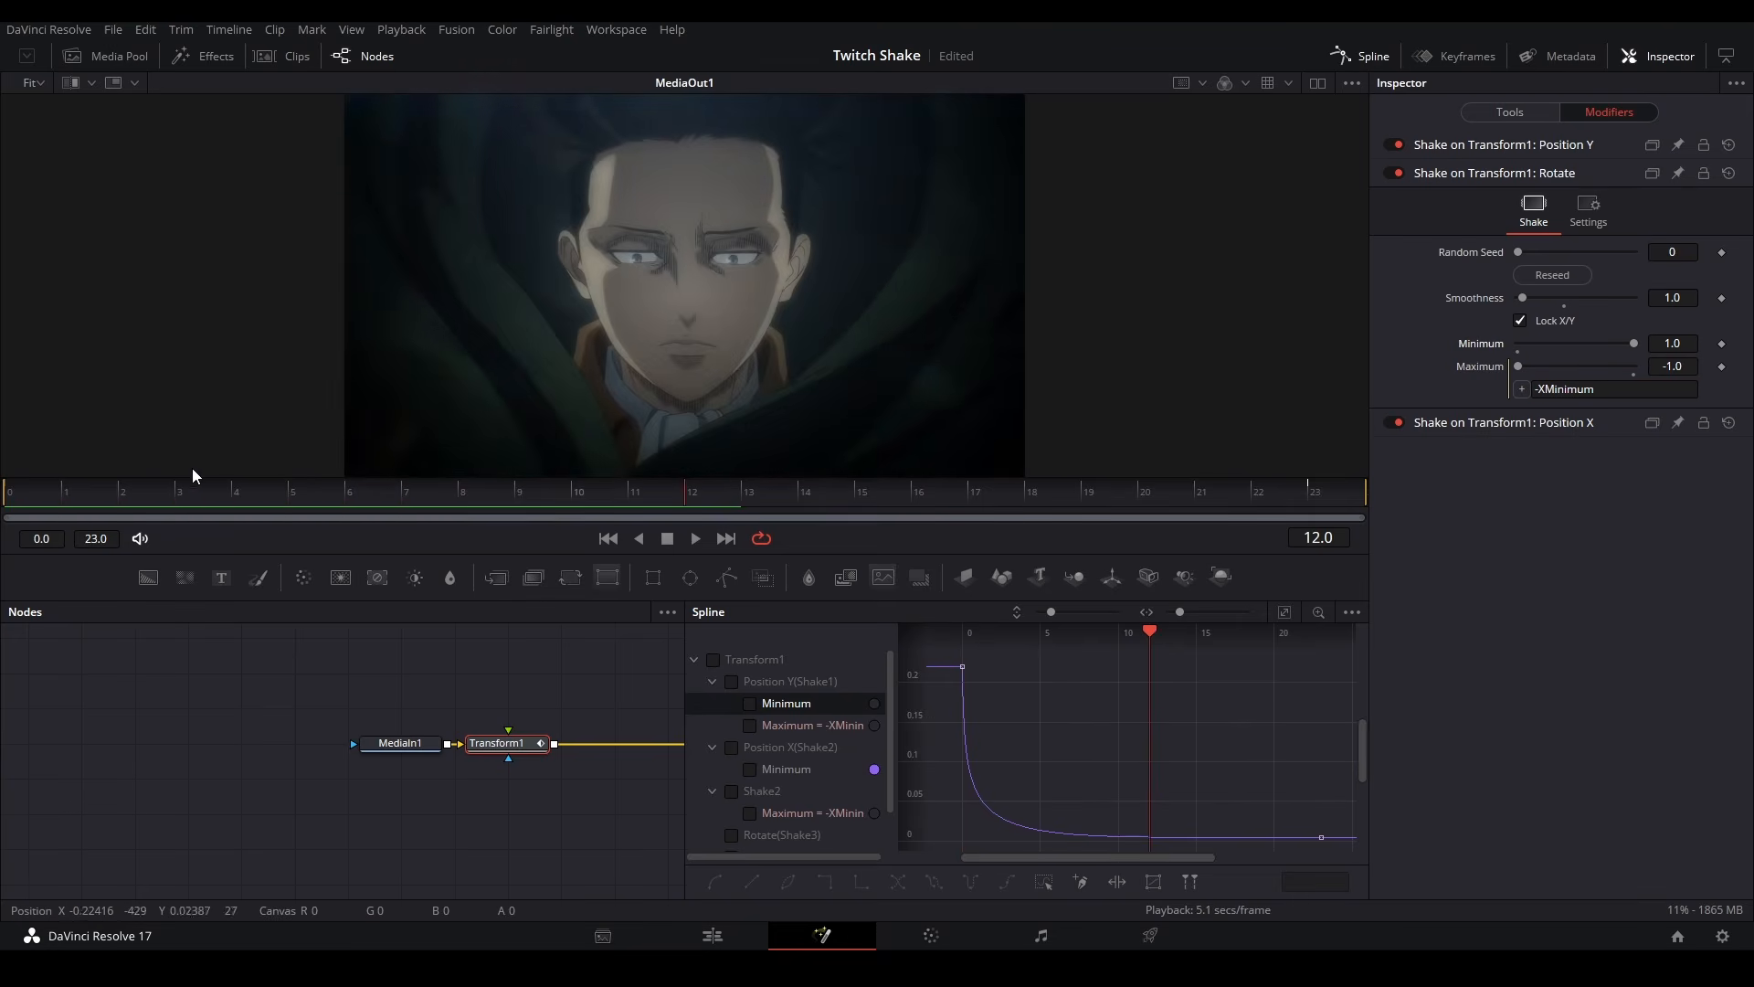
click(22, 498)
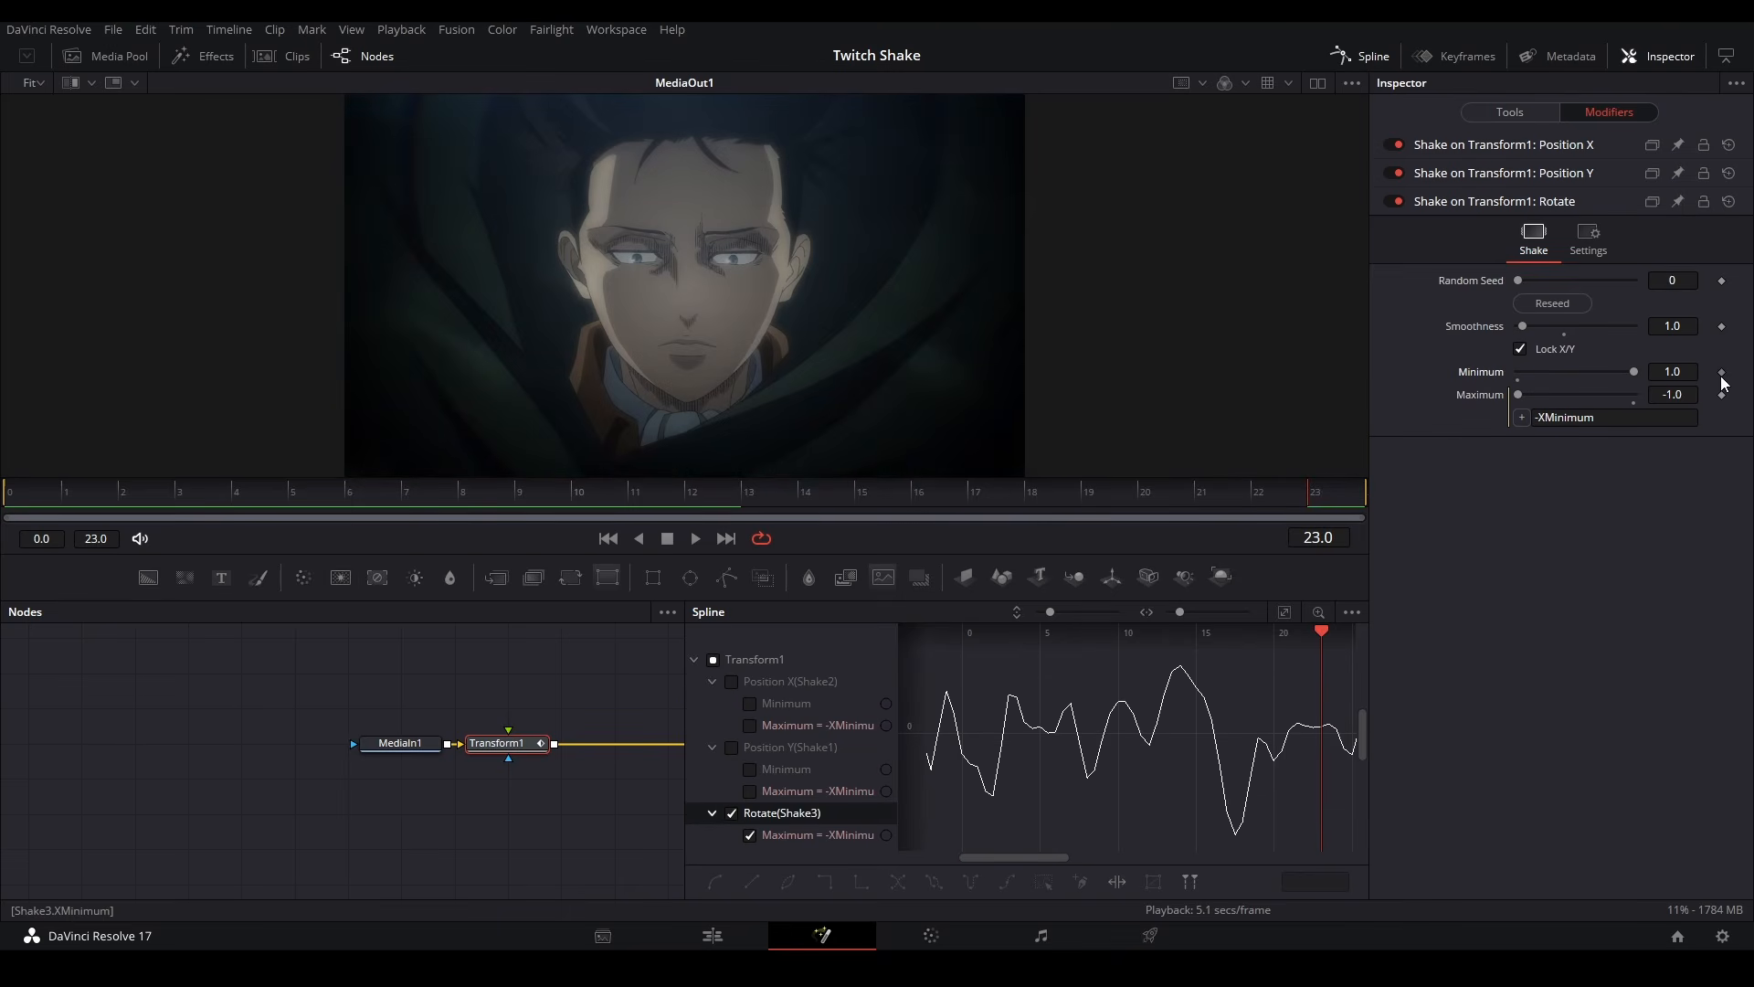
Keyframe the Rotate shake's Minimum at 1 on frame 0 and 0 on frame 23.
click(1721, 375)
click(37, 488)
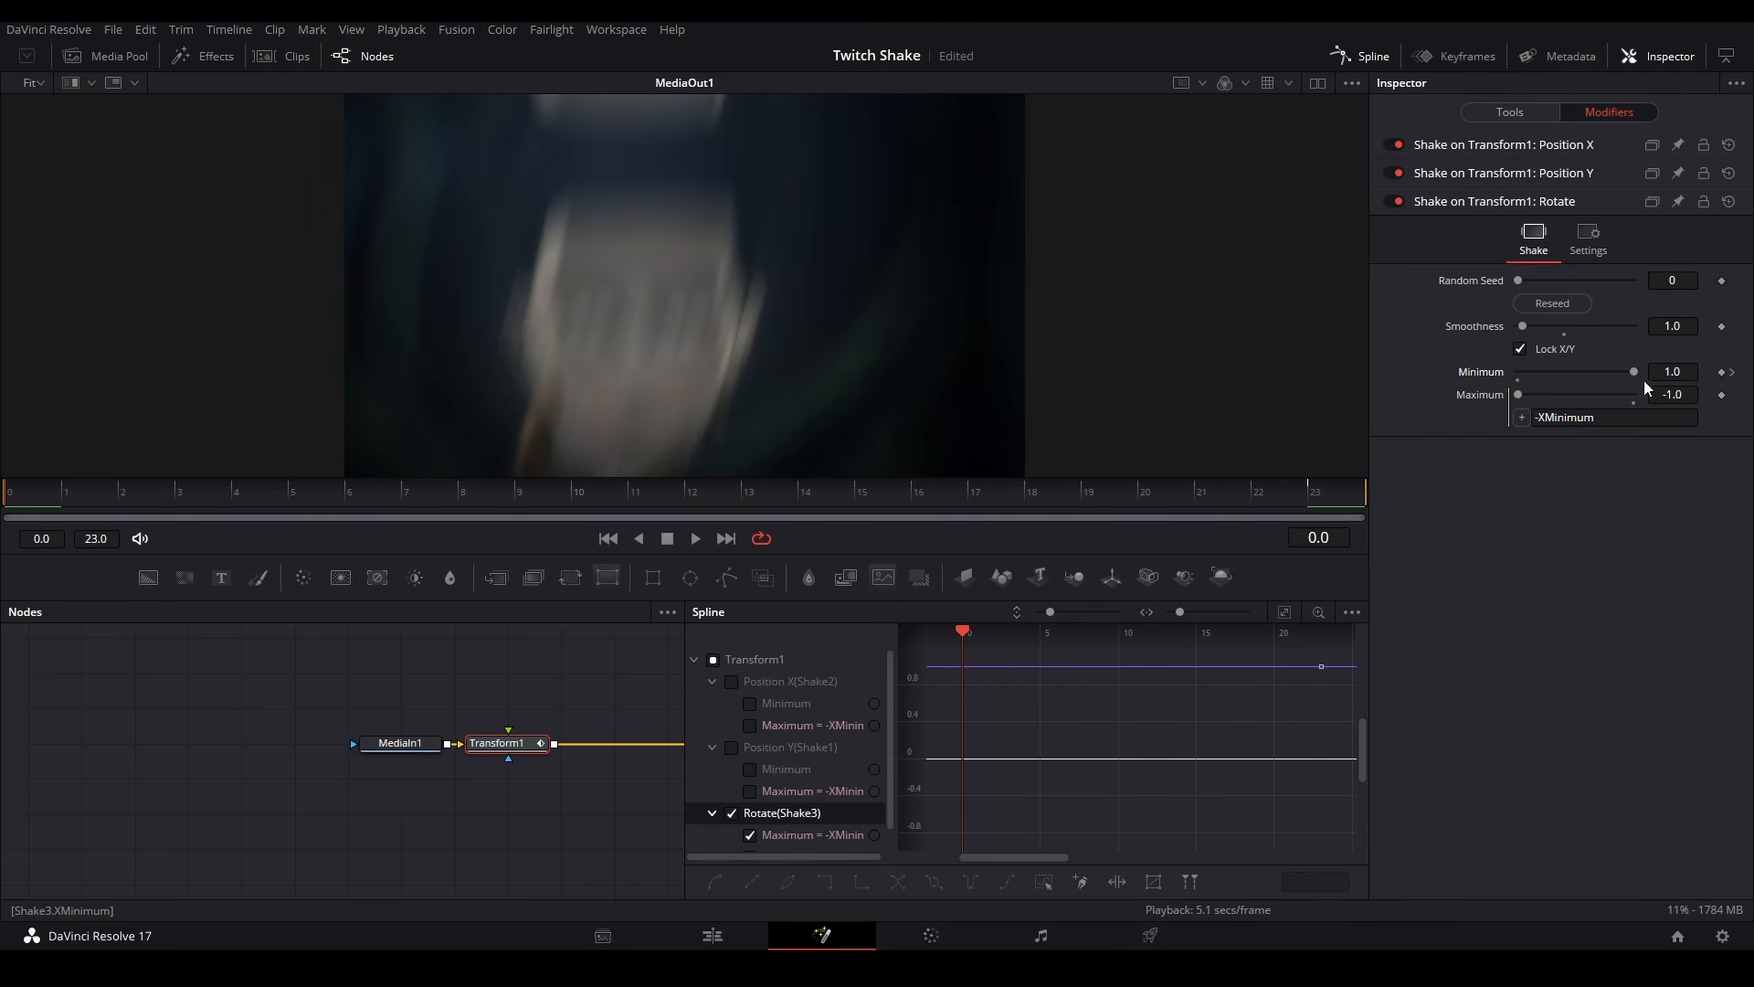
click(1721, 373)
click(1733, 373)
double_click(1672, 372)
text(0)
key(Return)
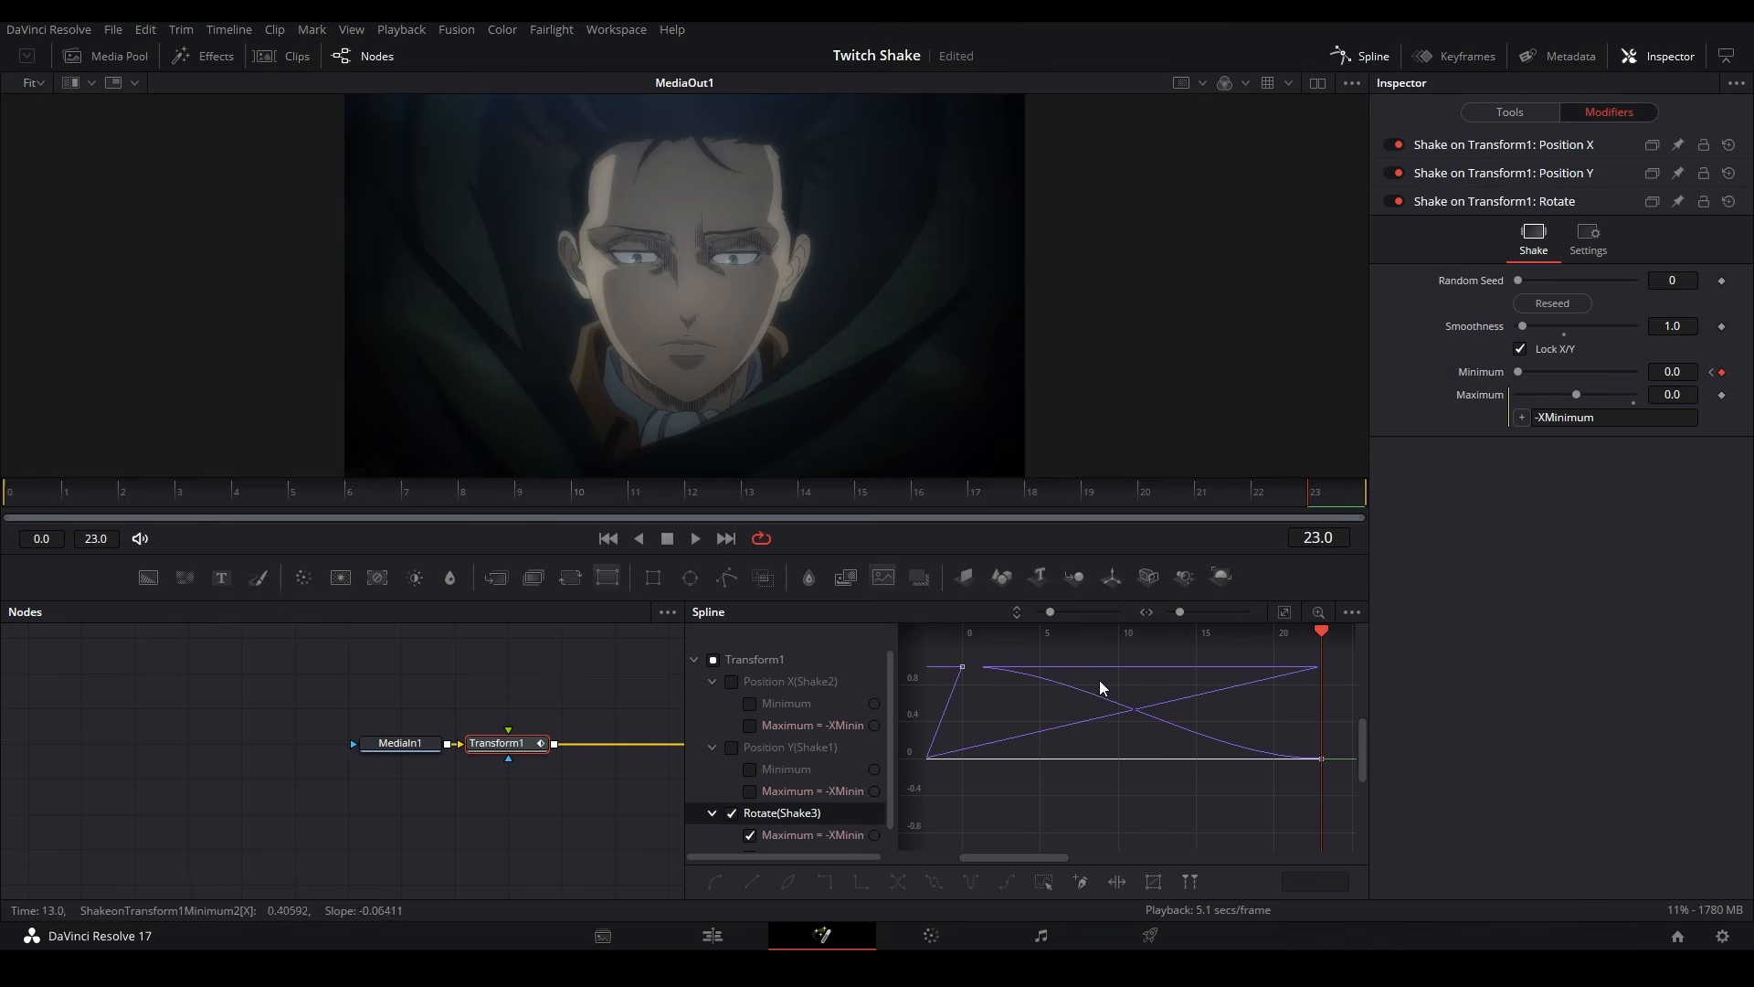
Show only the Rotate Minimum curve in the Spline editor, reshape it into a steep drop with a long ease-out, and preview it.
click(715, 660)
scroll(740, 758, down, 1)
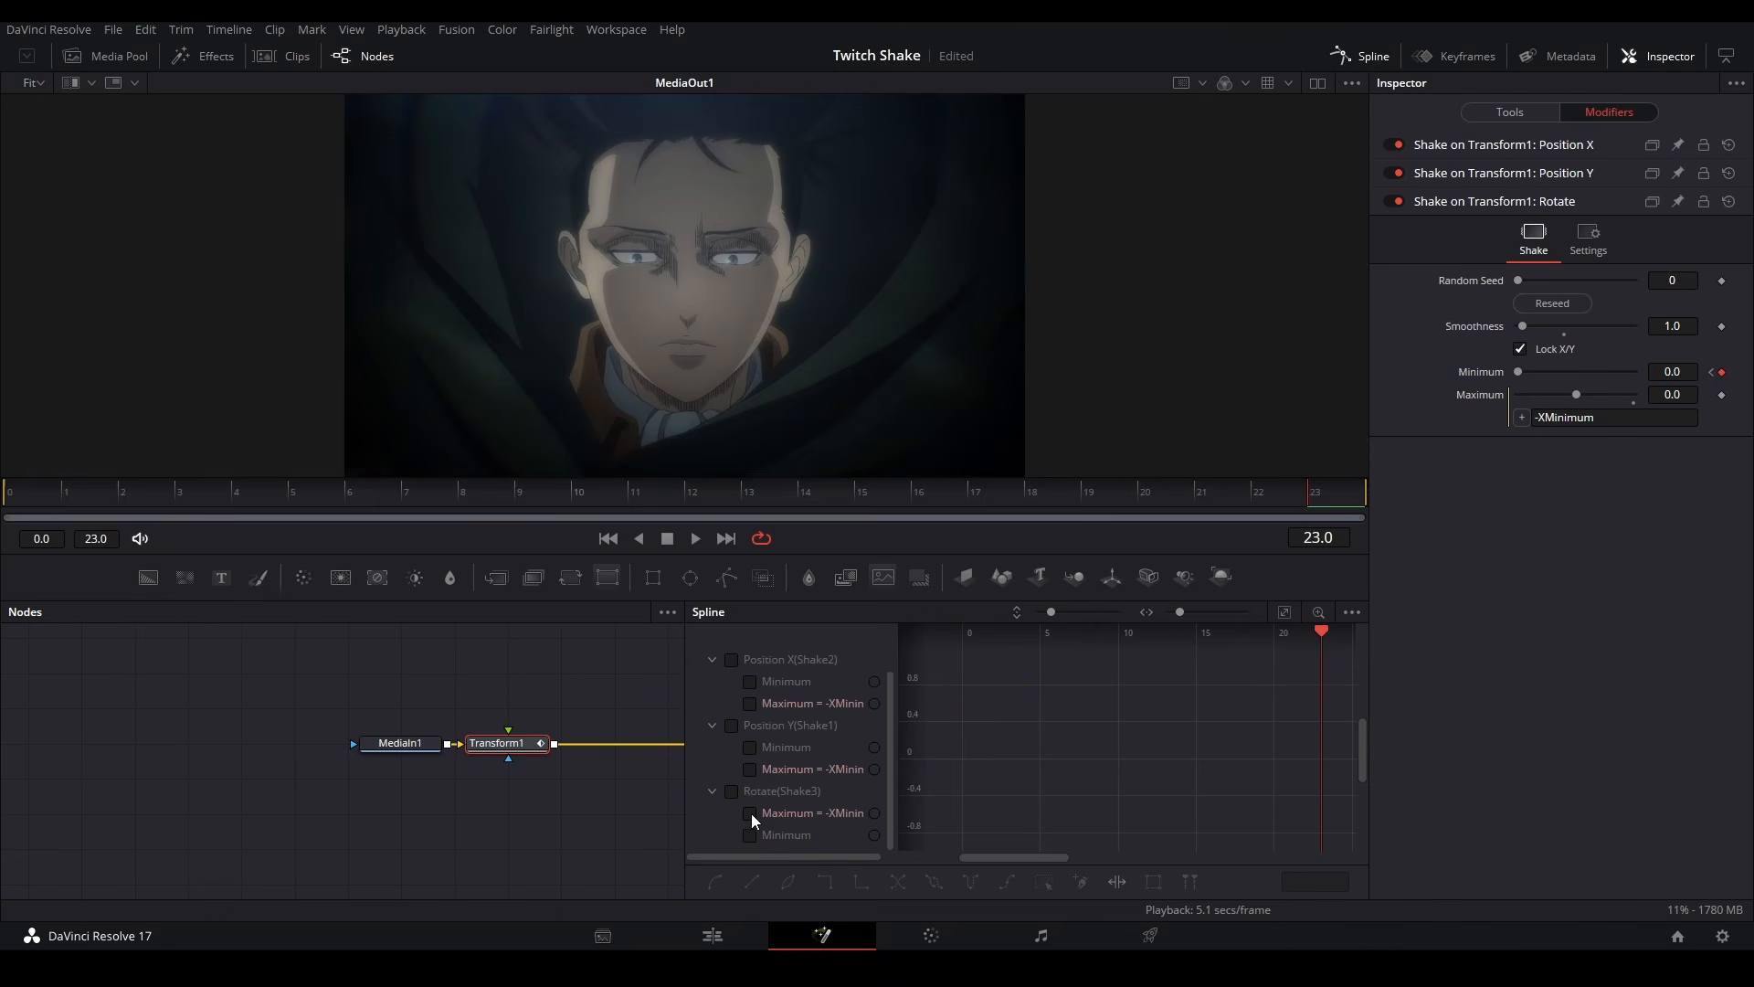
click(755, 835)
drag(1083, 673, 937, 802)
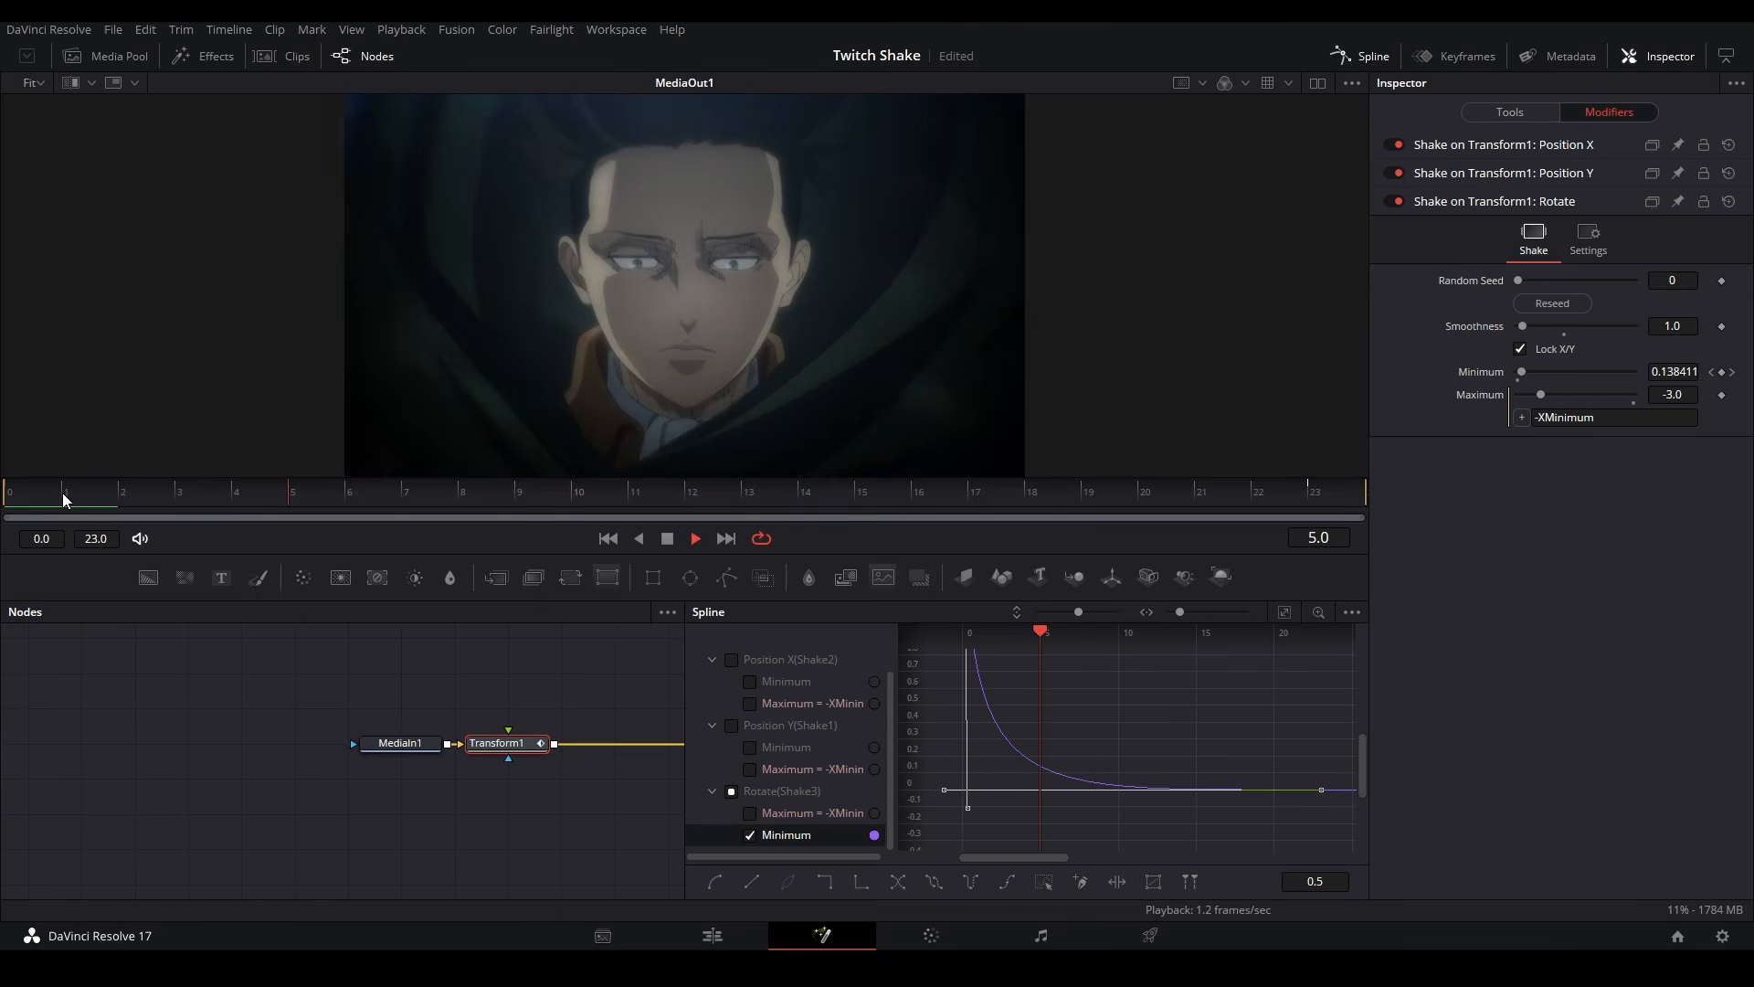
key(space)
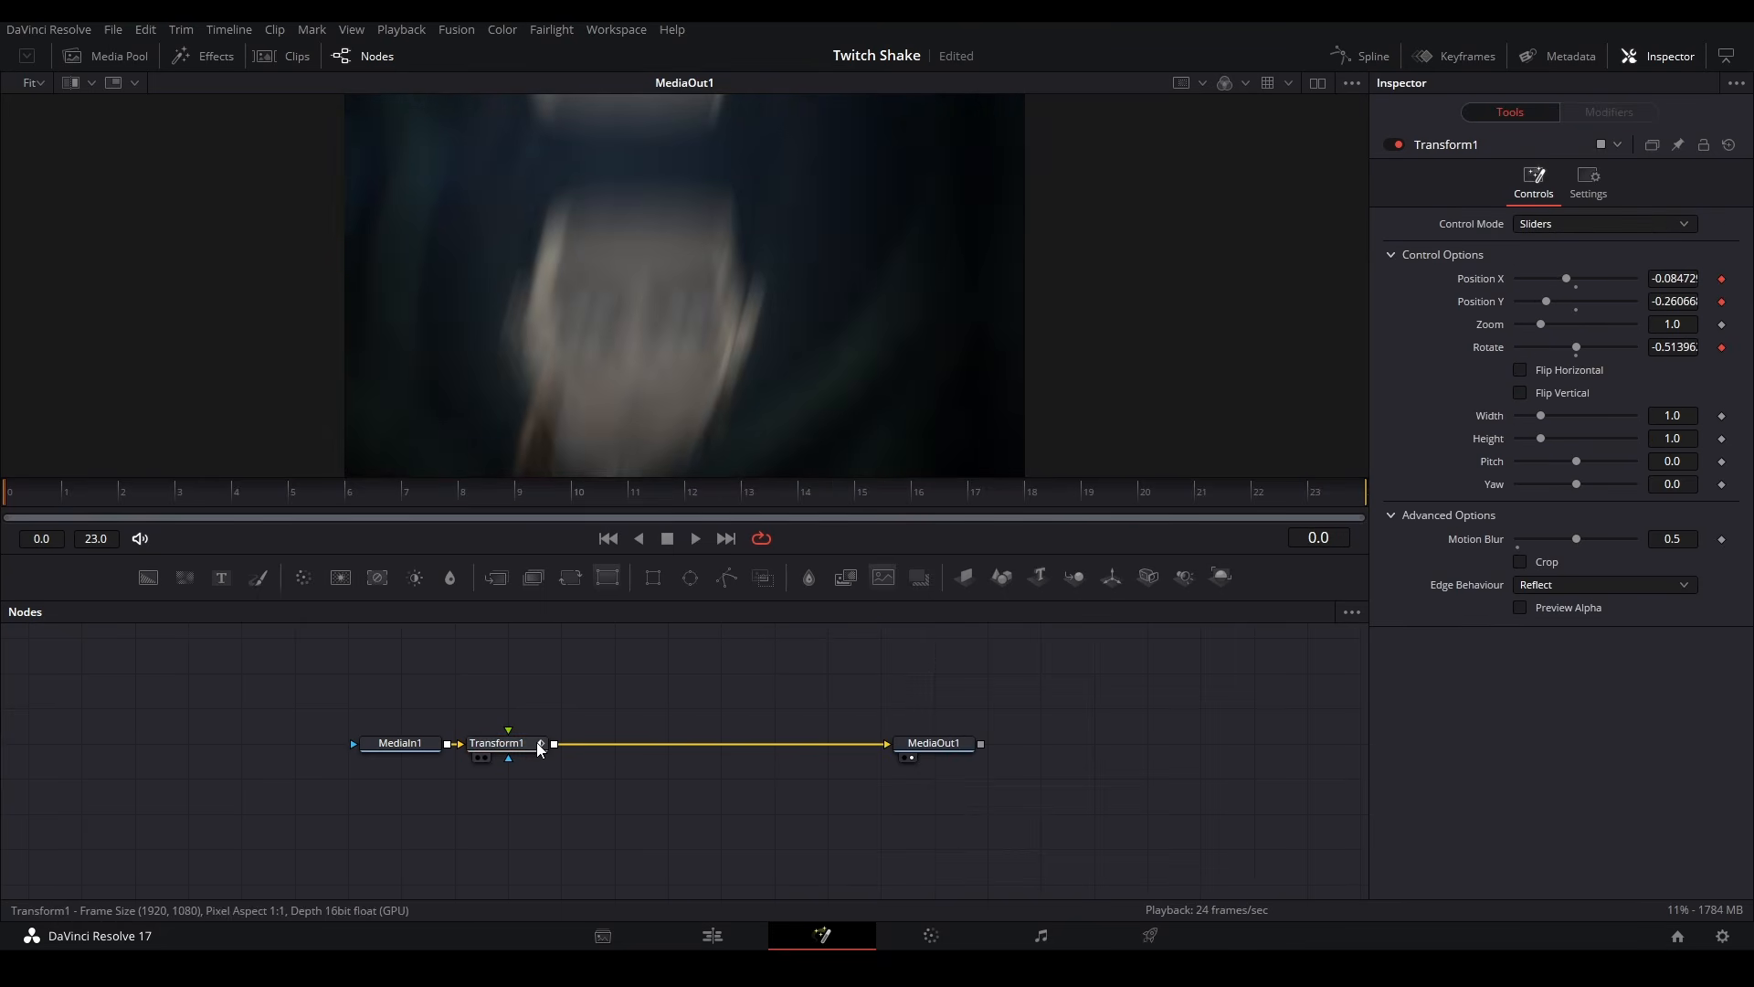
Add a second Transform node after Transform1 and keyframe its Size at frame 0.
drag(539, 745, 536, 742)
click(609, 578)
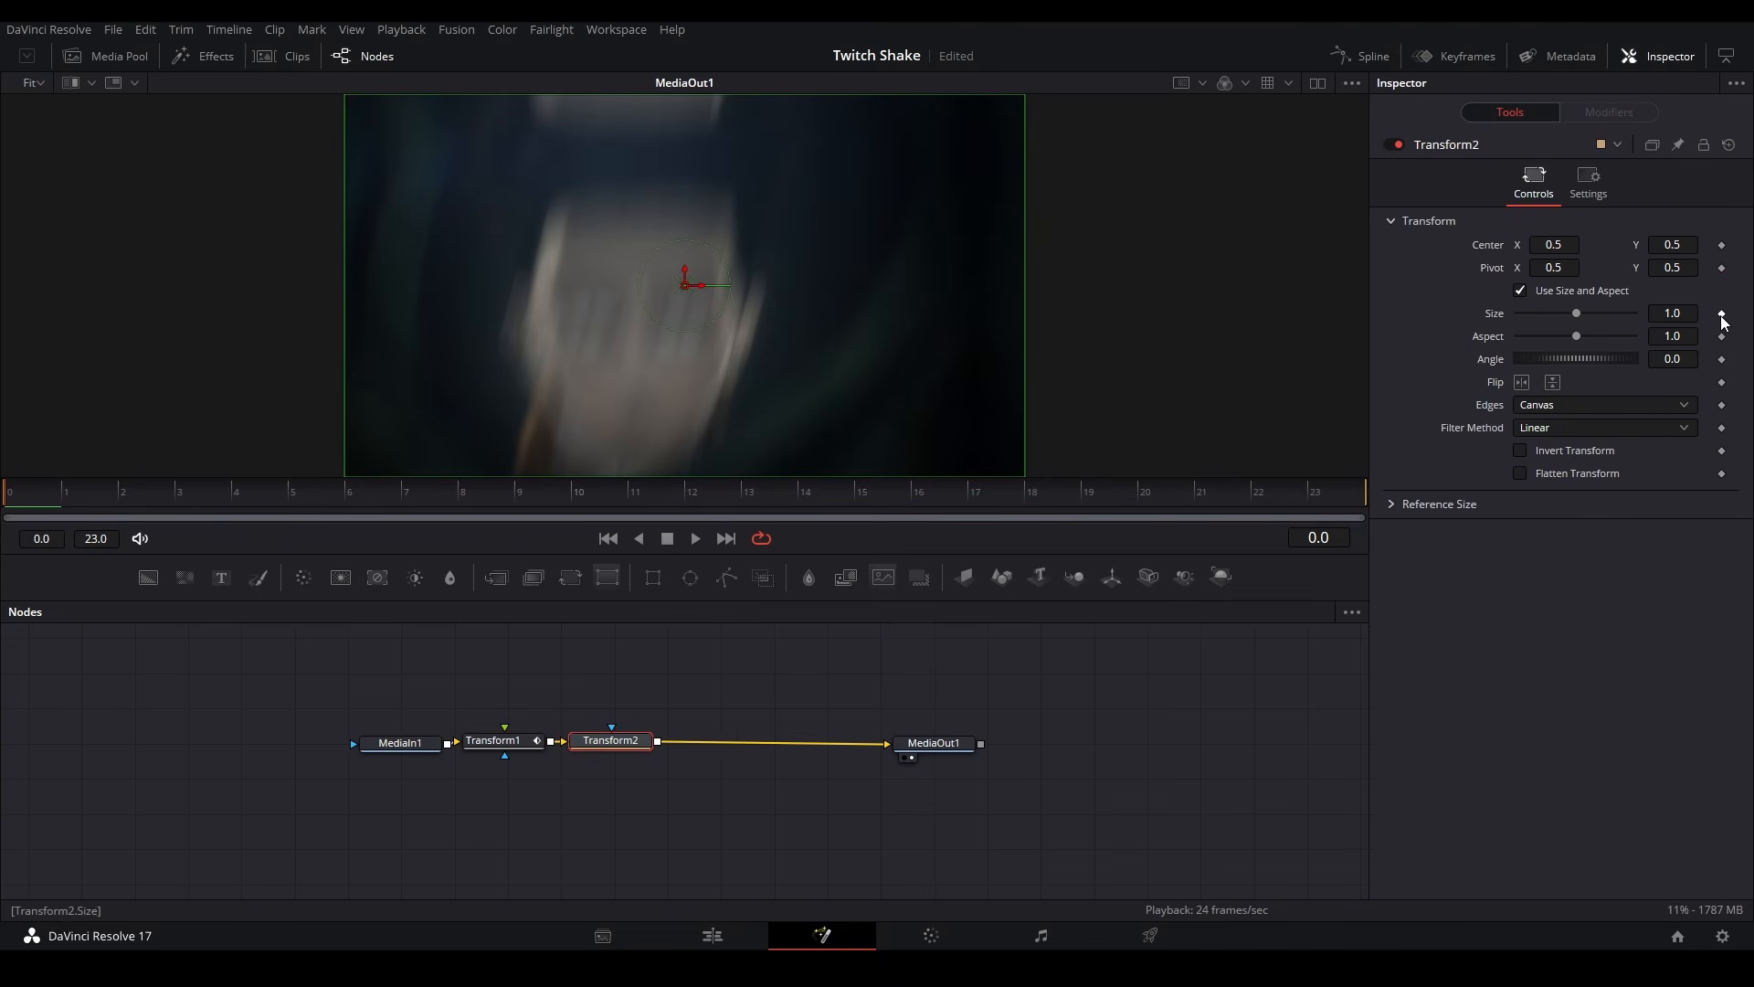
click(1722, 313)
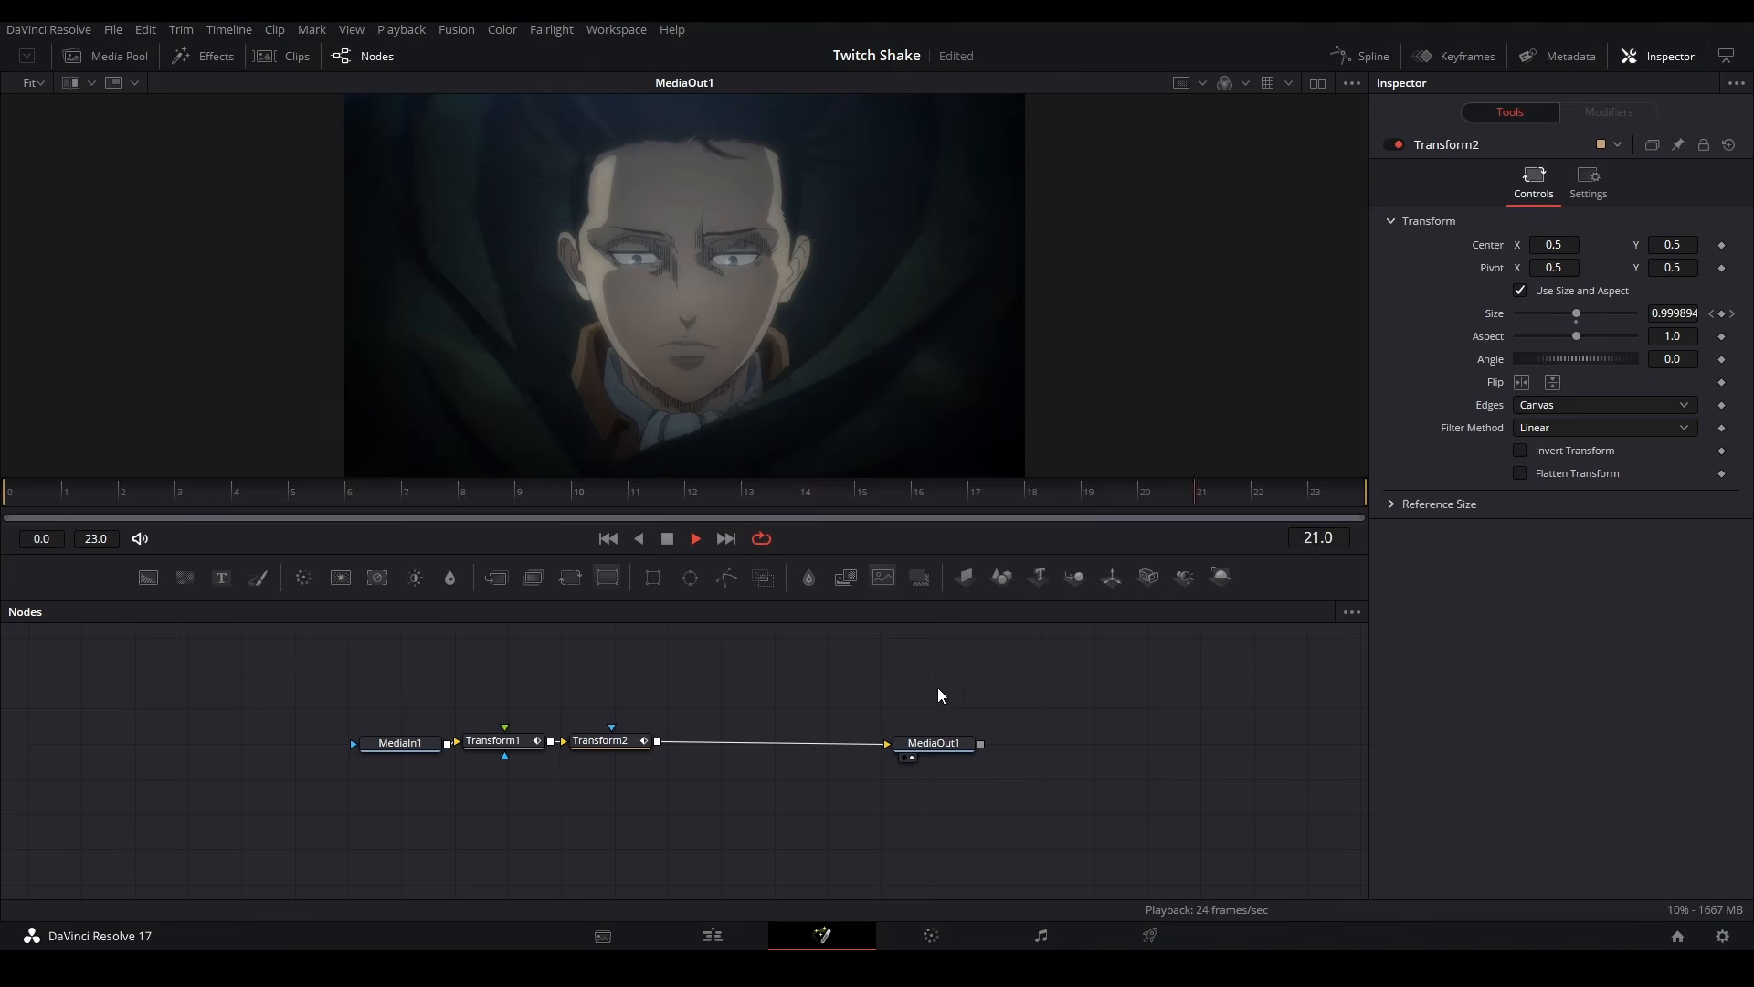
At frame 0, add an Anim Curves modifier to the Minimum of Transform1's Position X shake.
click(528, 747)
key(space)
click(1610, 117)
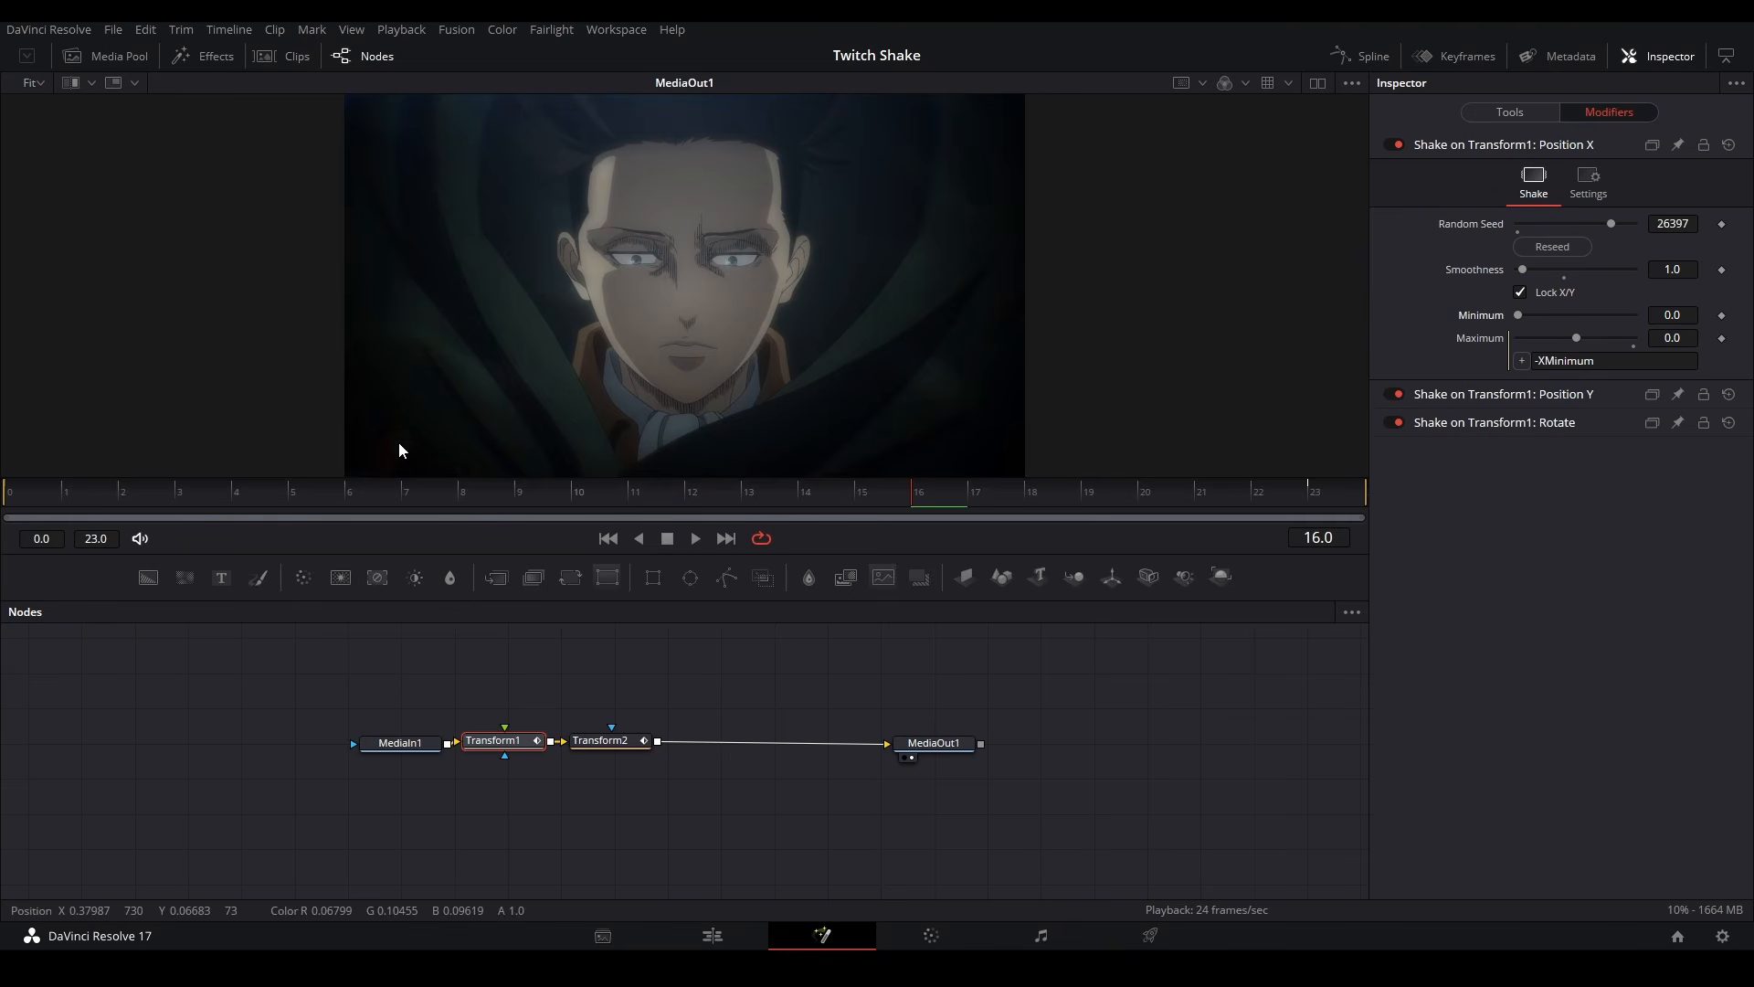
click(81, 497)
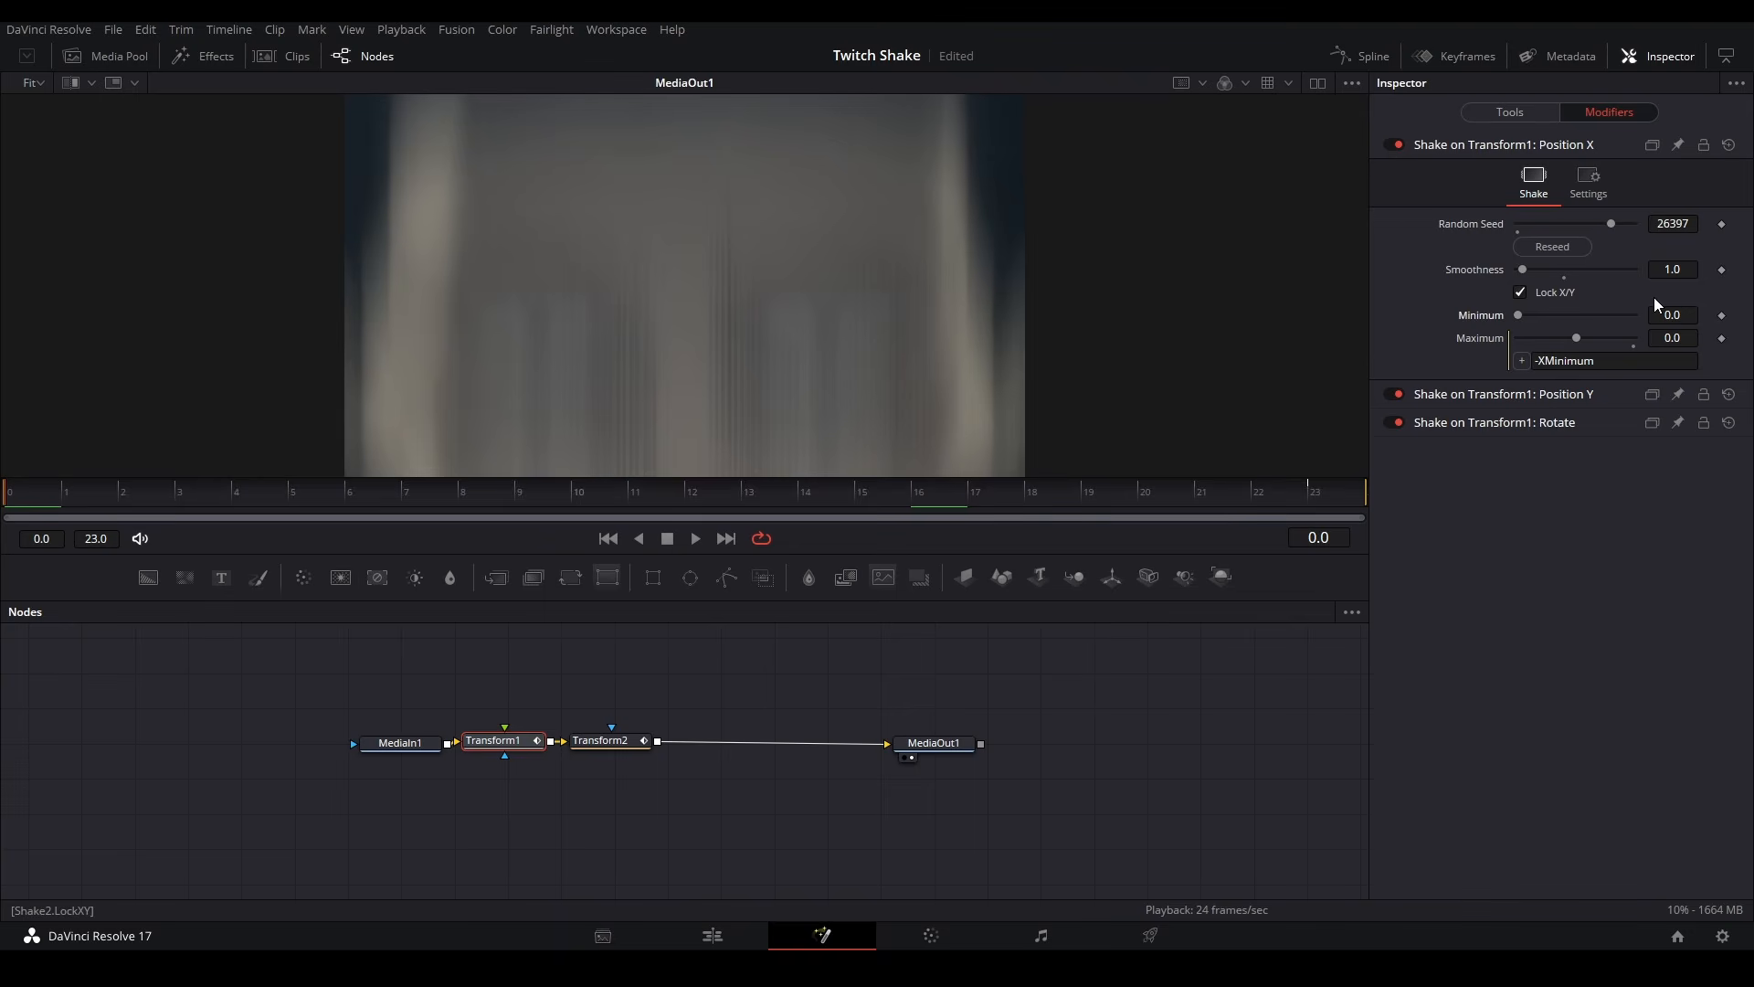
right_click(1481, 315)
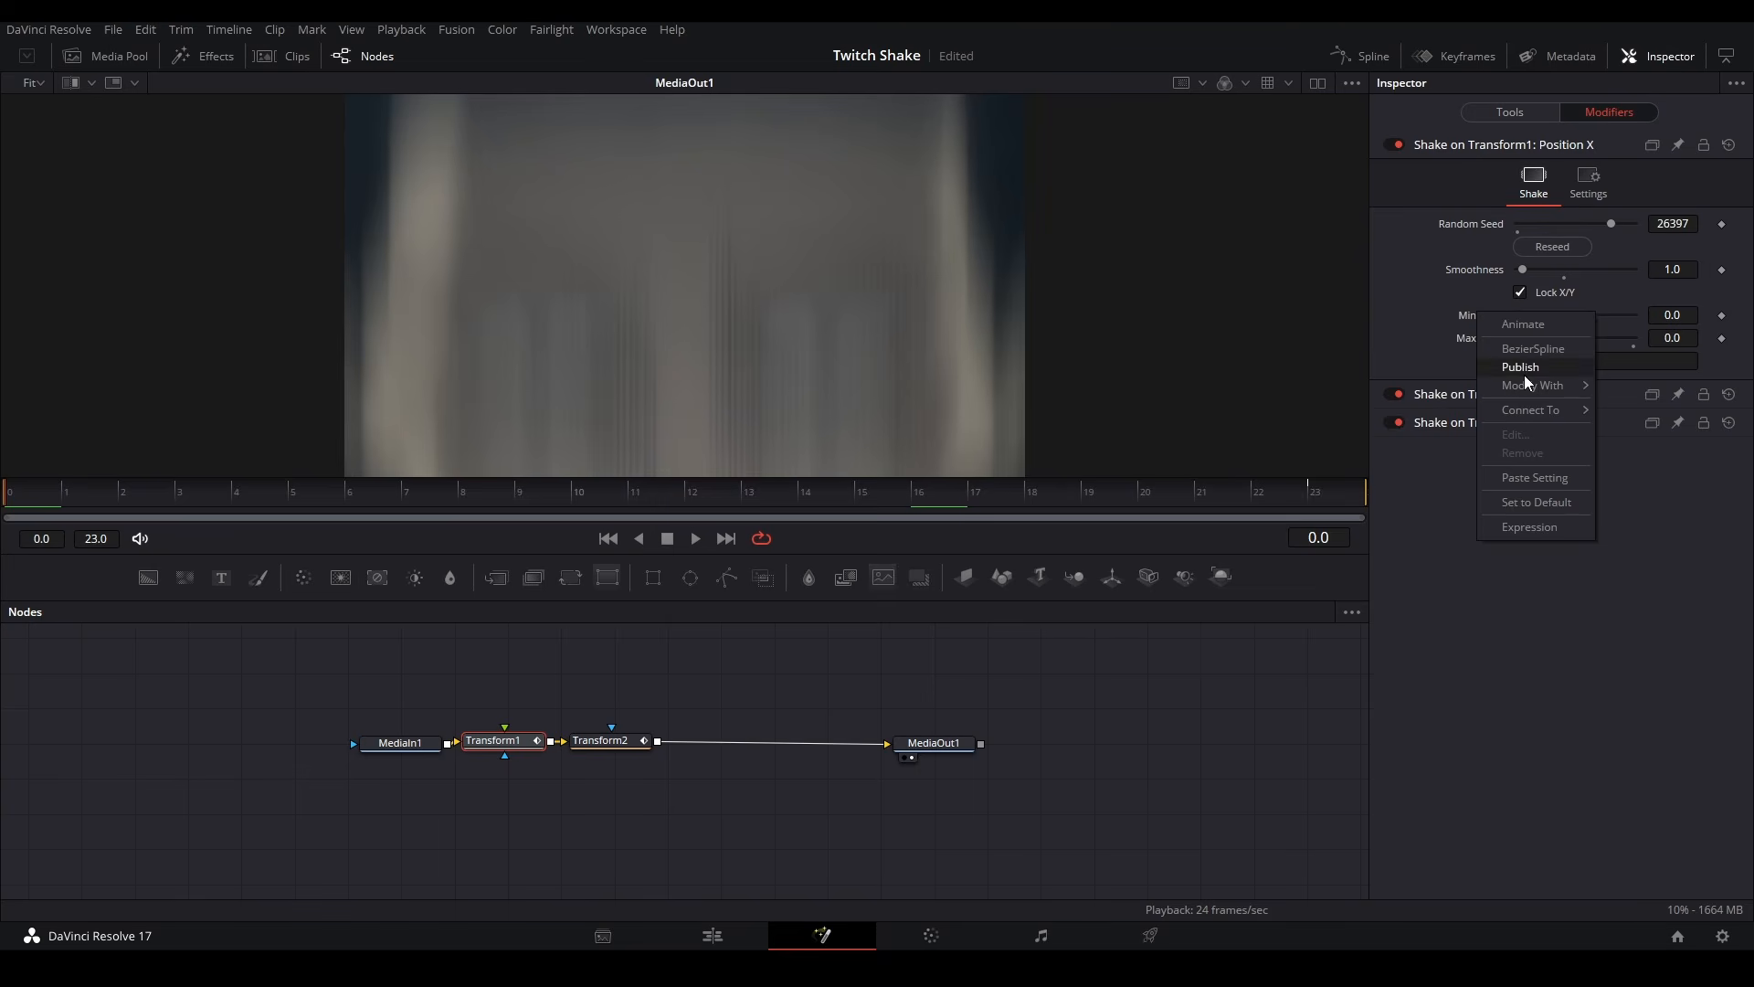
mouse_move(1496, 391)
click(1401, 386)
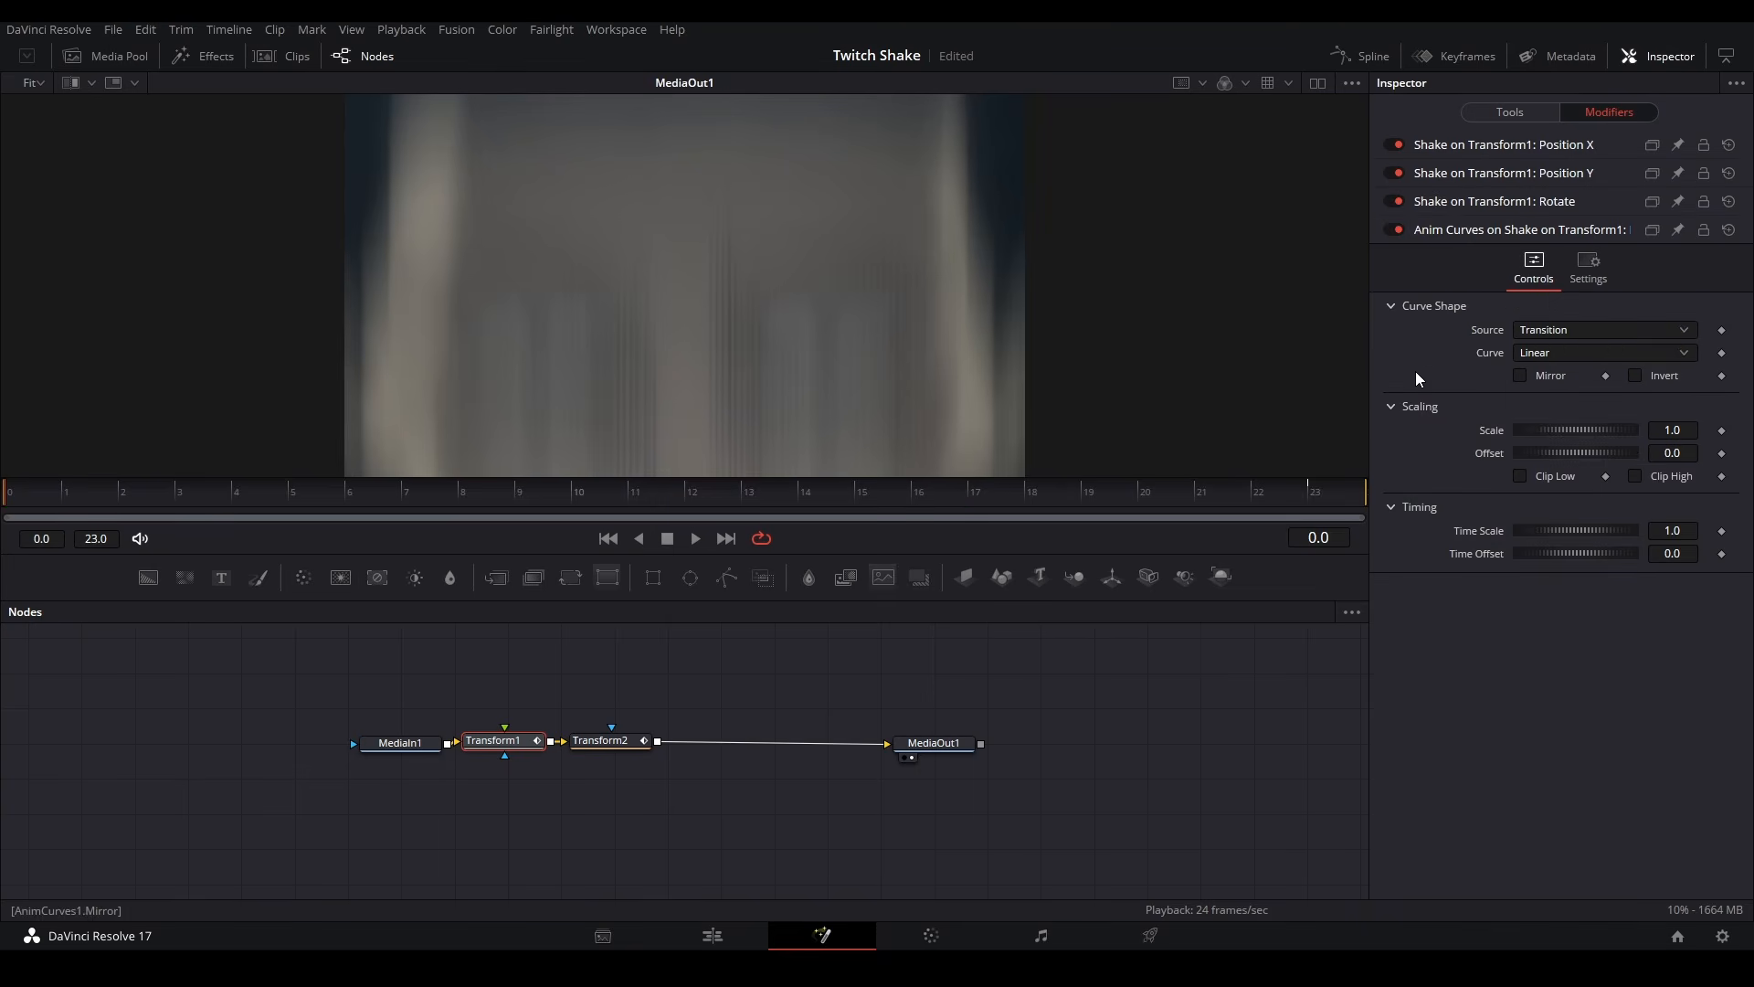
Set the Position X Anim Curves Source to Duration and its Curve to Custom.
click(1566, 326)
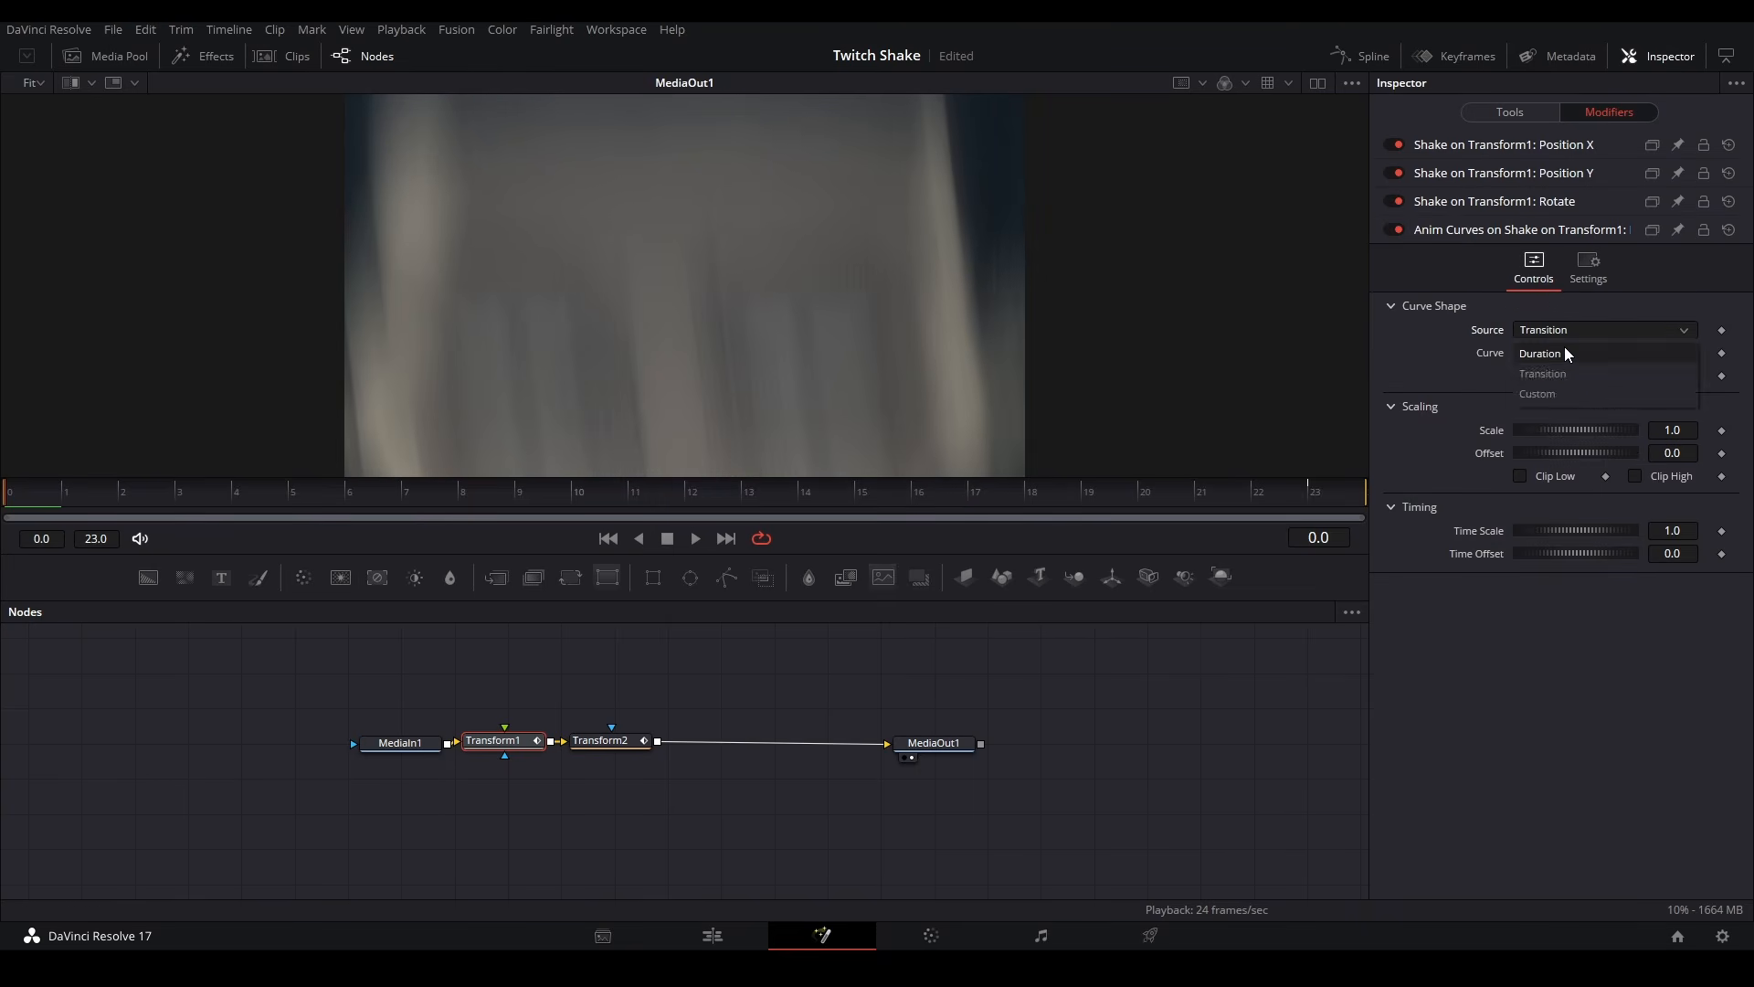
click(1564, 349)
click(1565, 352)
click(1558, 408)
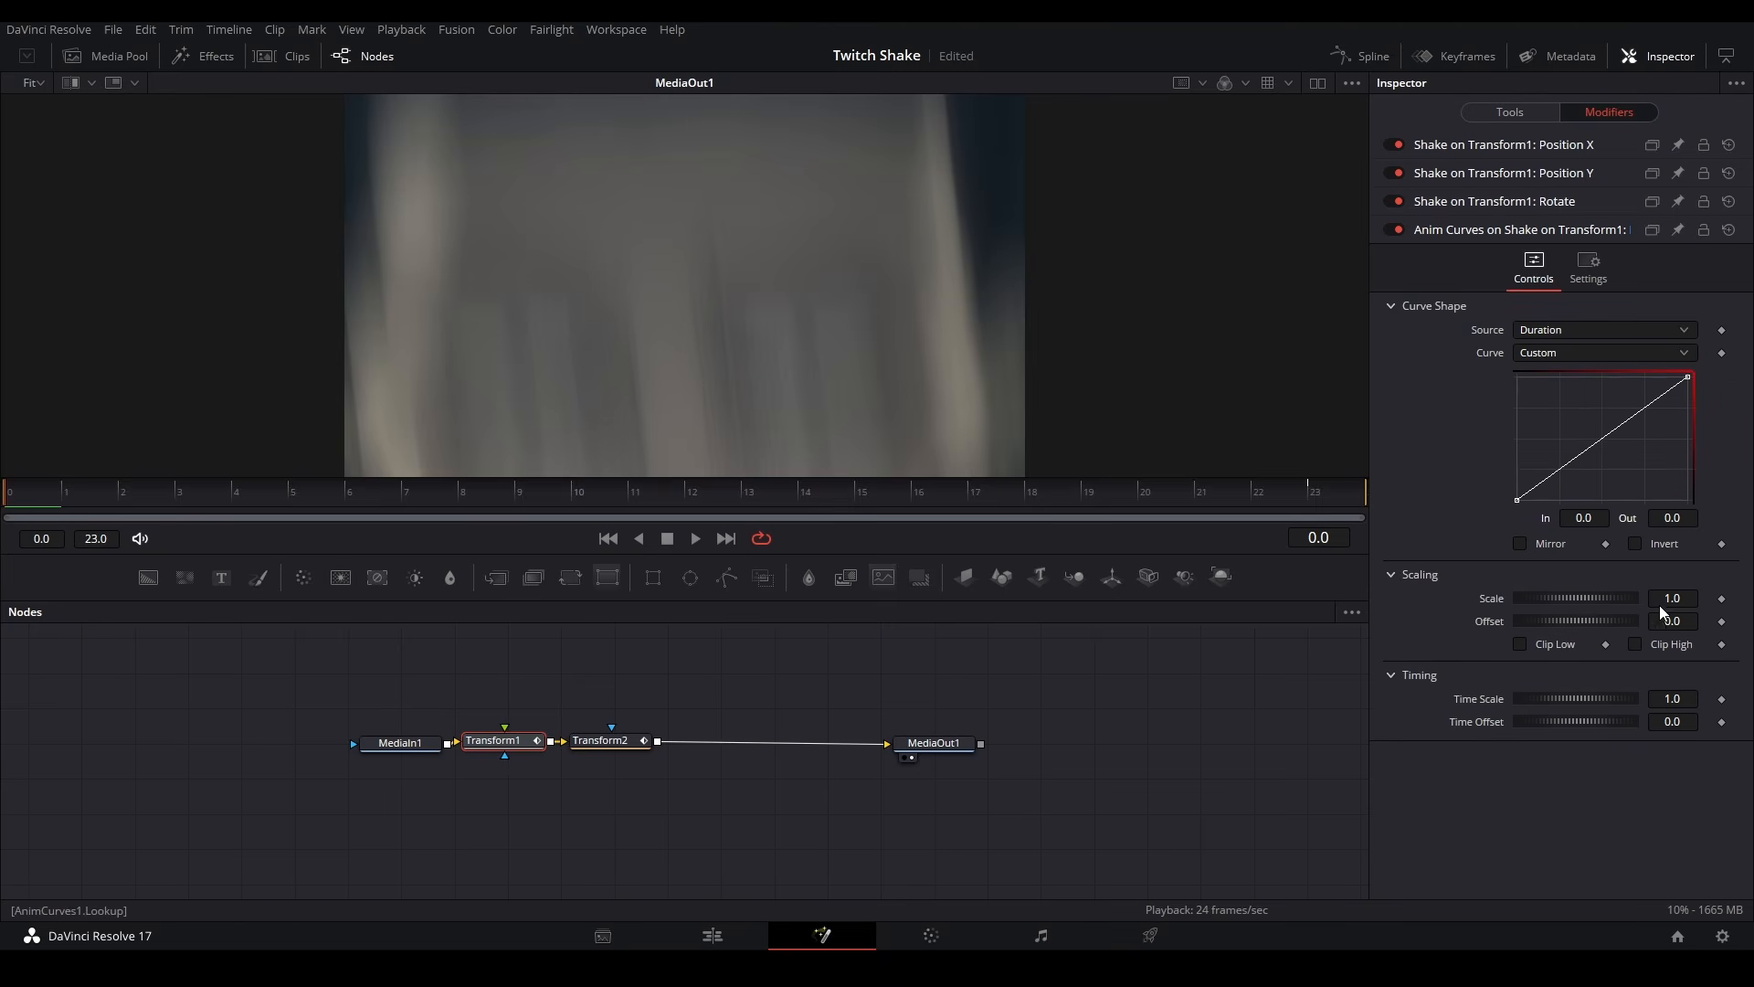
Make the Position X custom curve start at 1 and end at 0.
click(1573, 459)
text(1)
key(Return)
drag(1648, 464, 1706, 349)
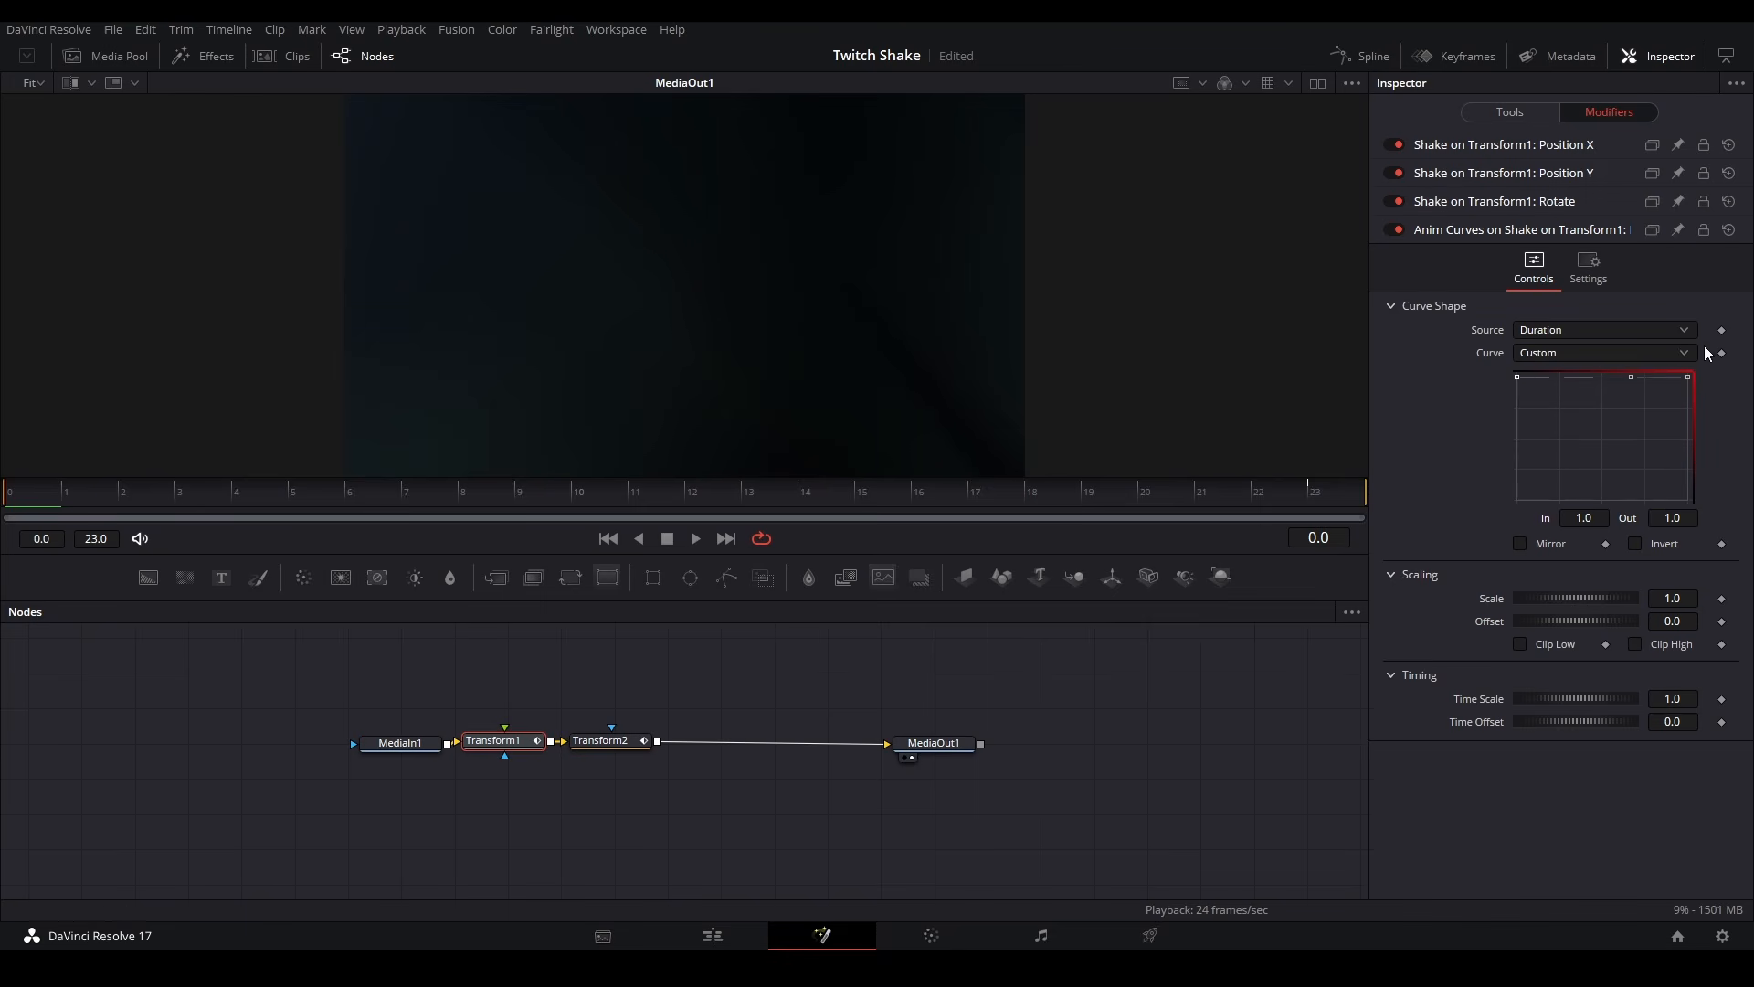
text(0)
key(Return)
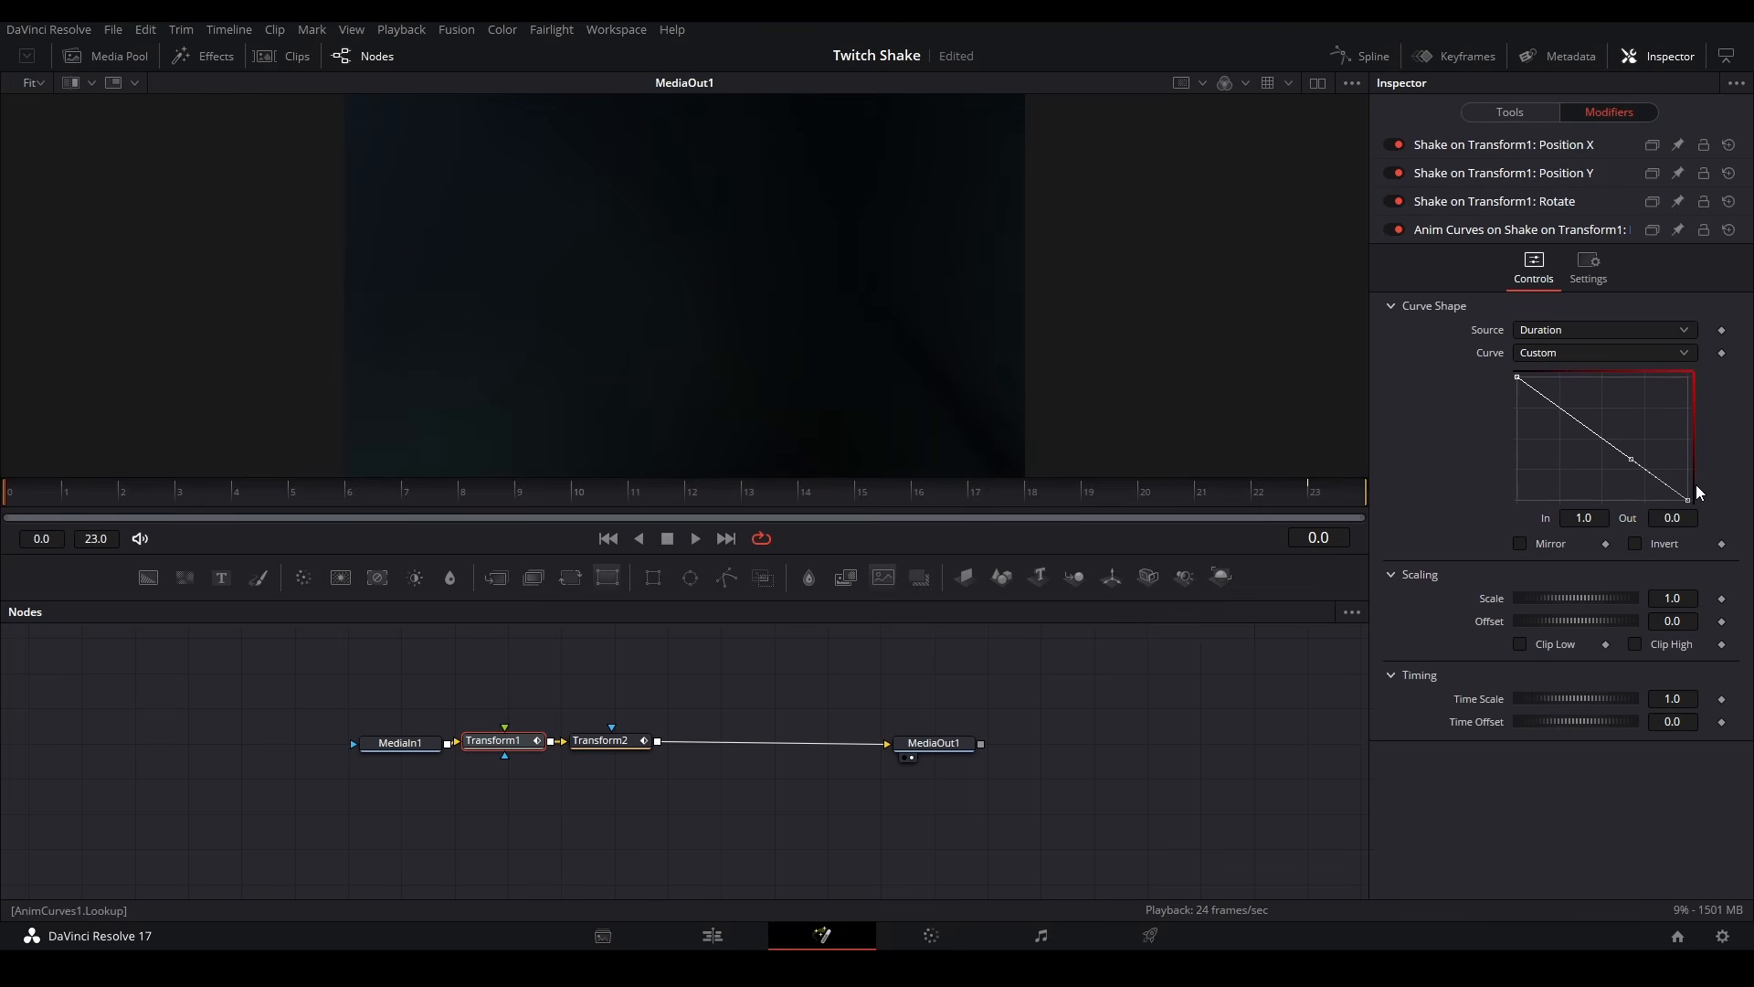
Bend the Position X custom curve's handles into a steep initial drop with a long ease-out and preview the shake.
drag(1573, 416, 1525, 498)
scroll(1583, 443, down, 2)
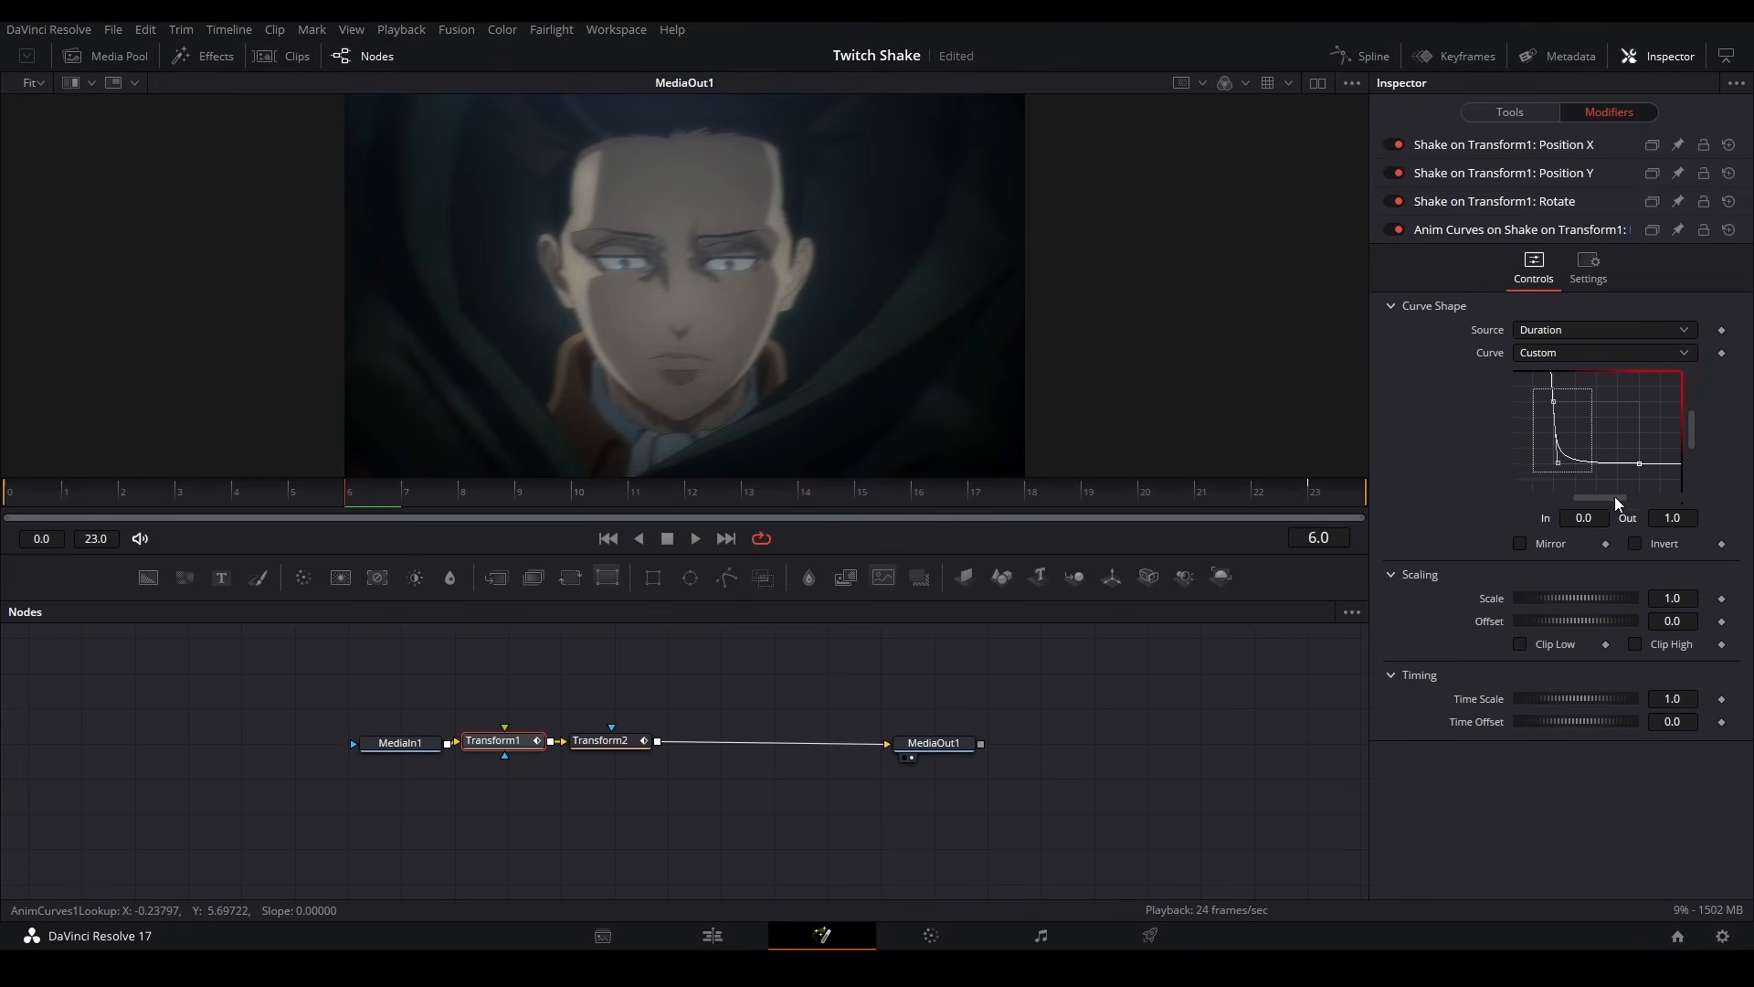
drag(1559, 460, 1553, 462)
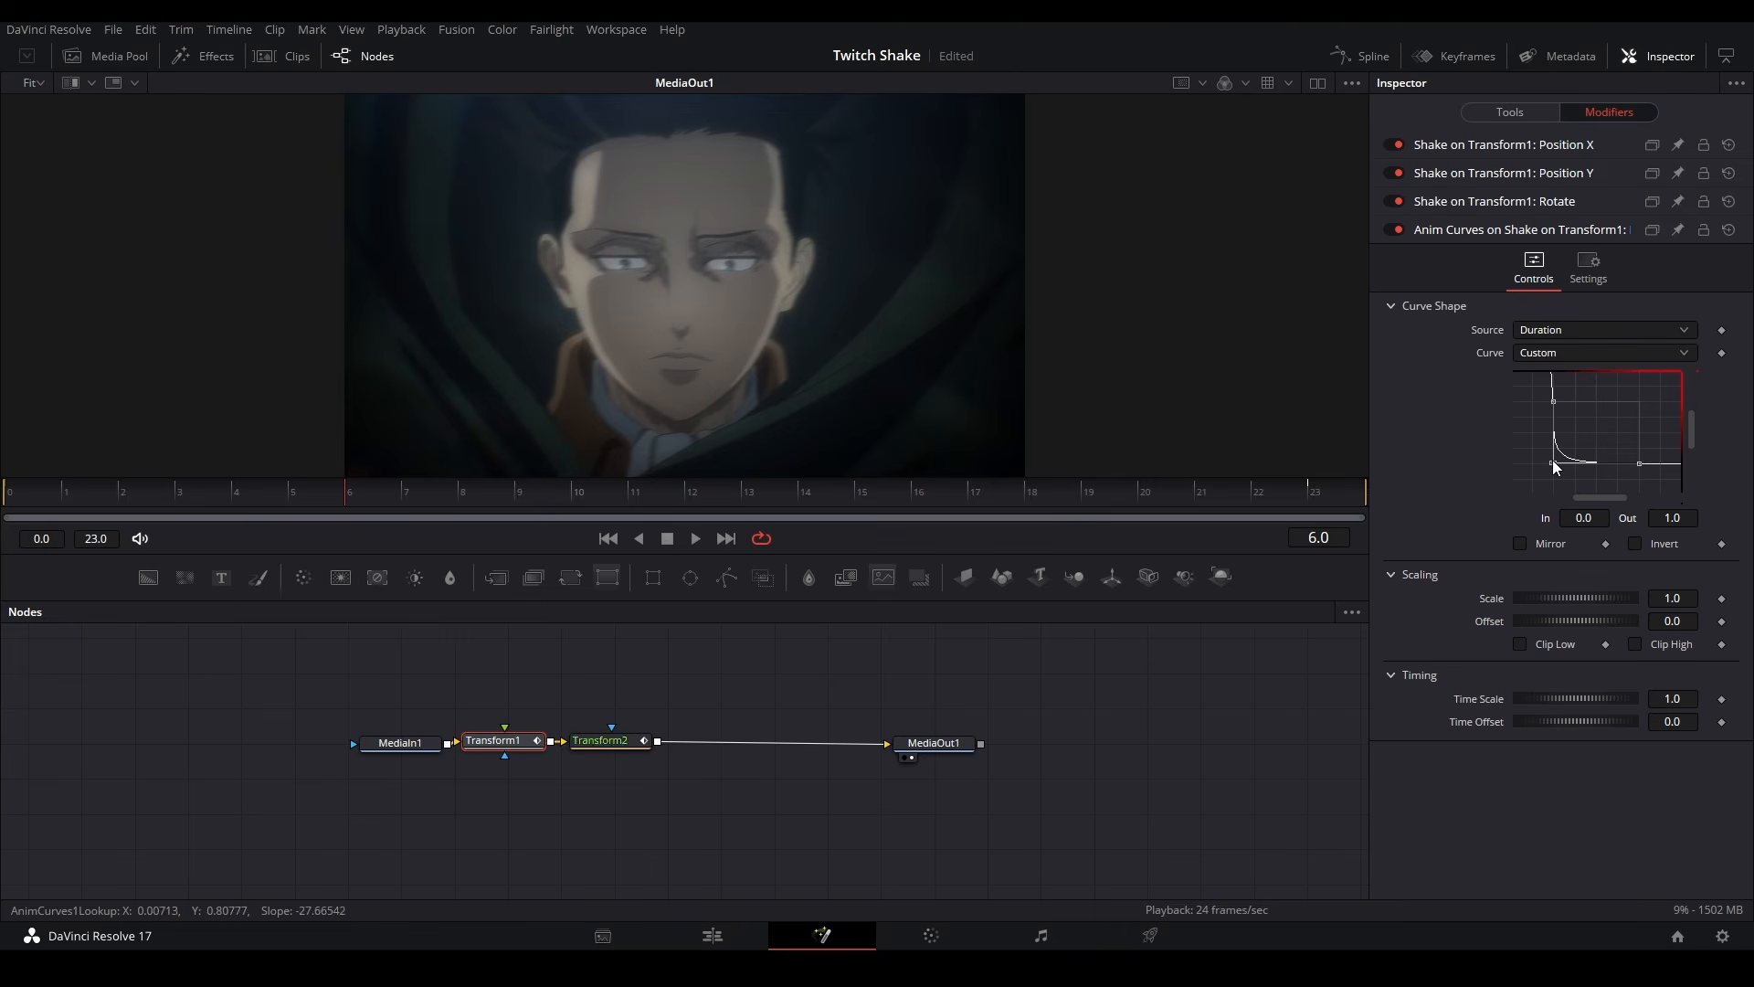
key(space)
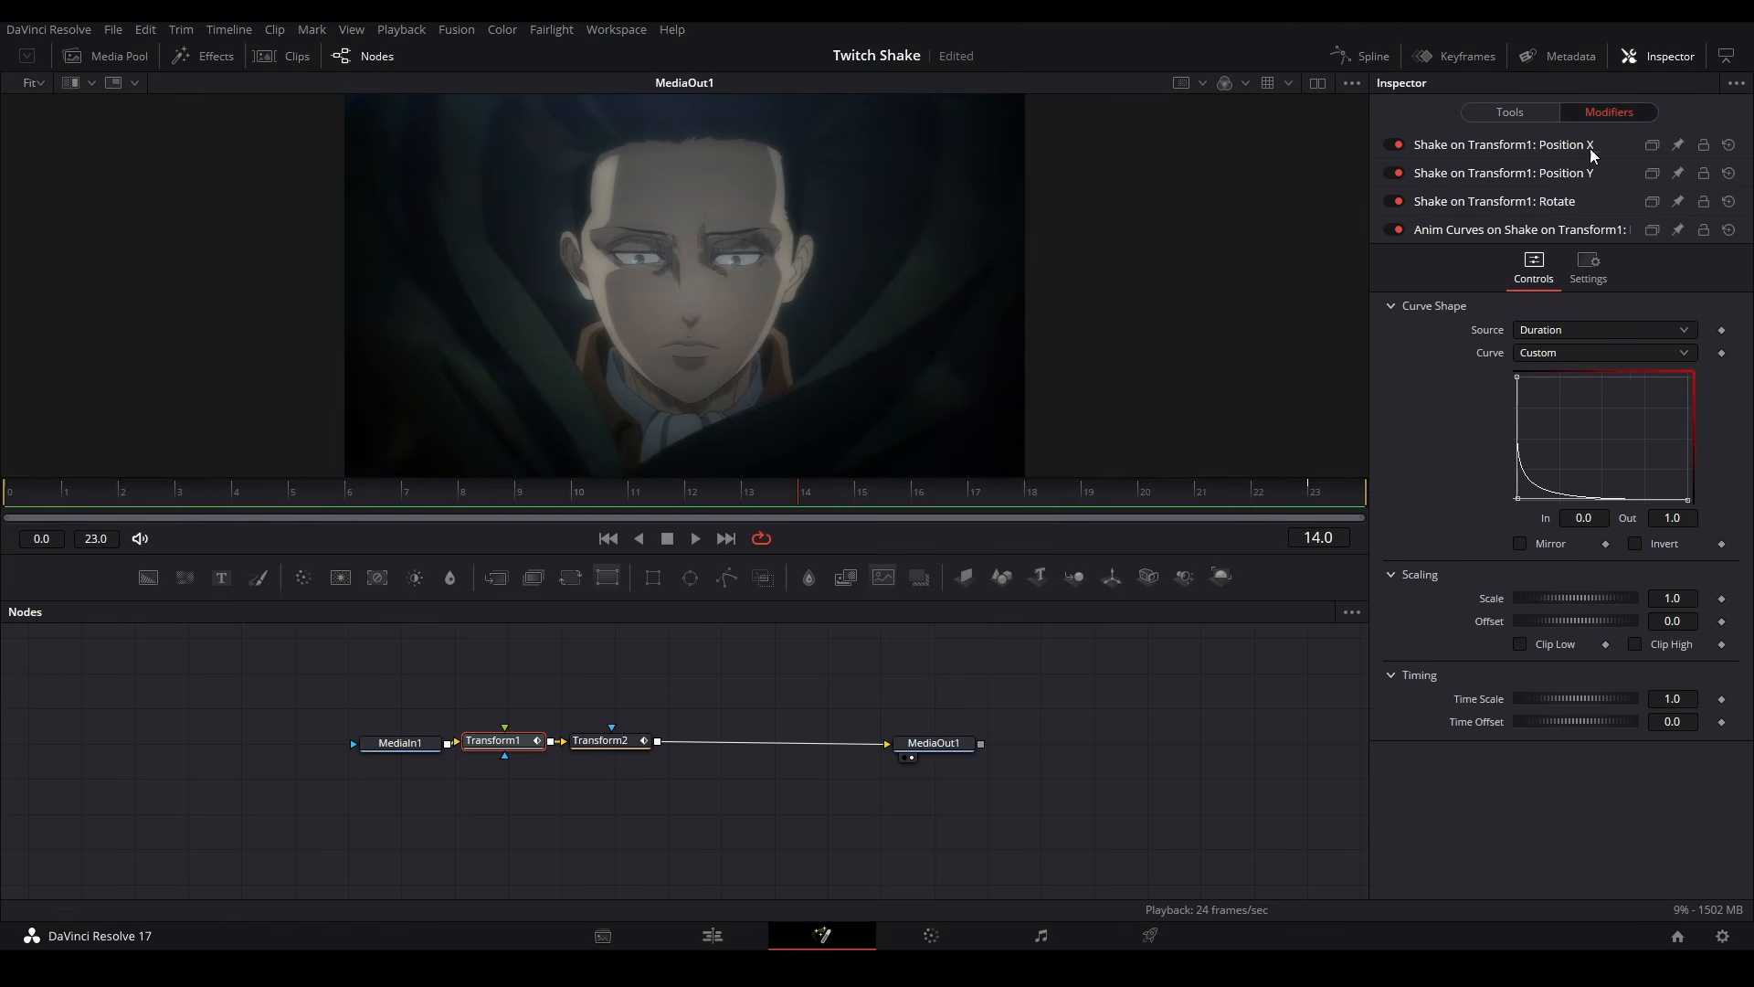
key(space)
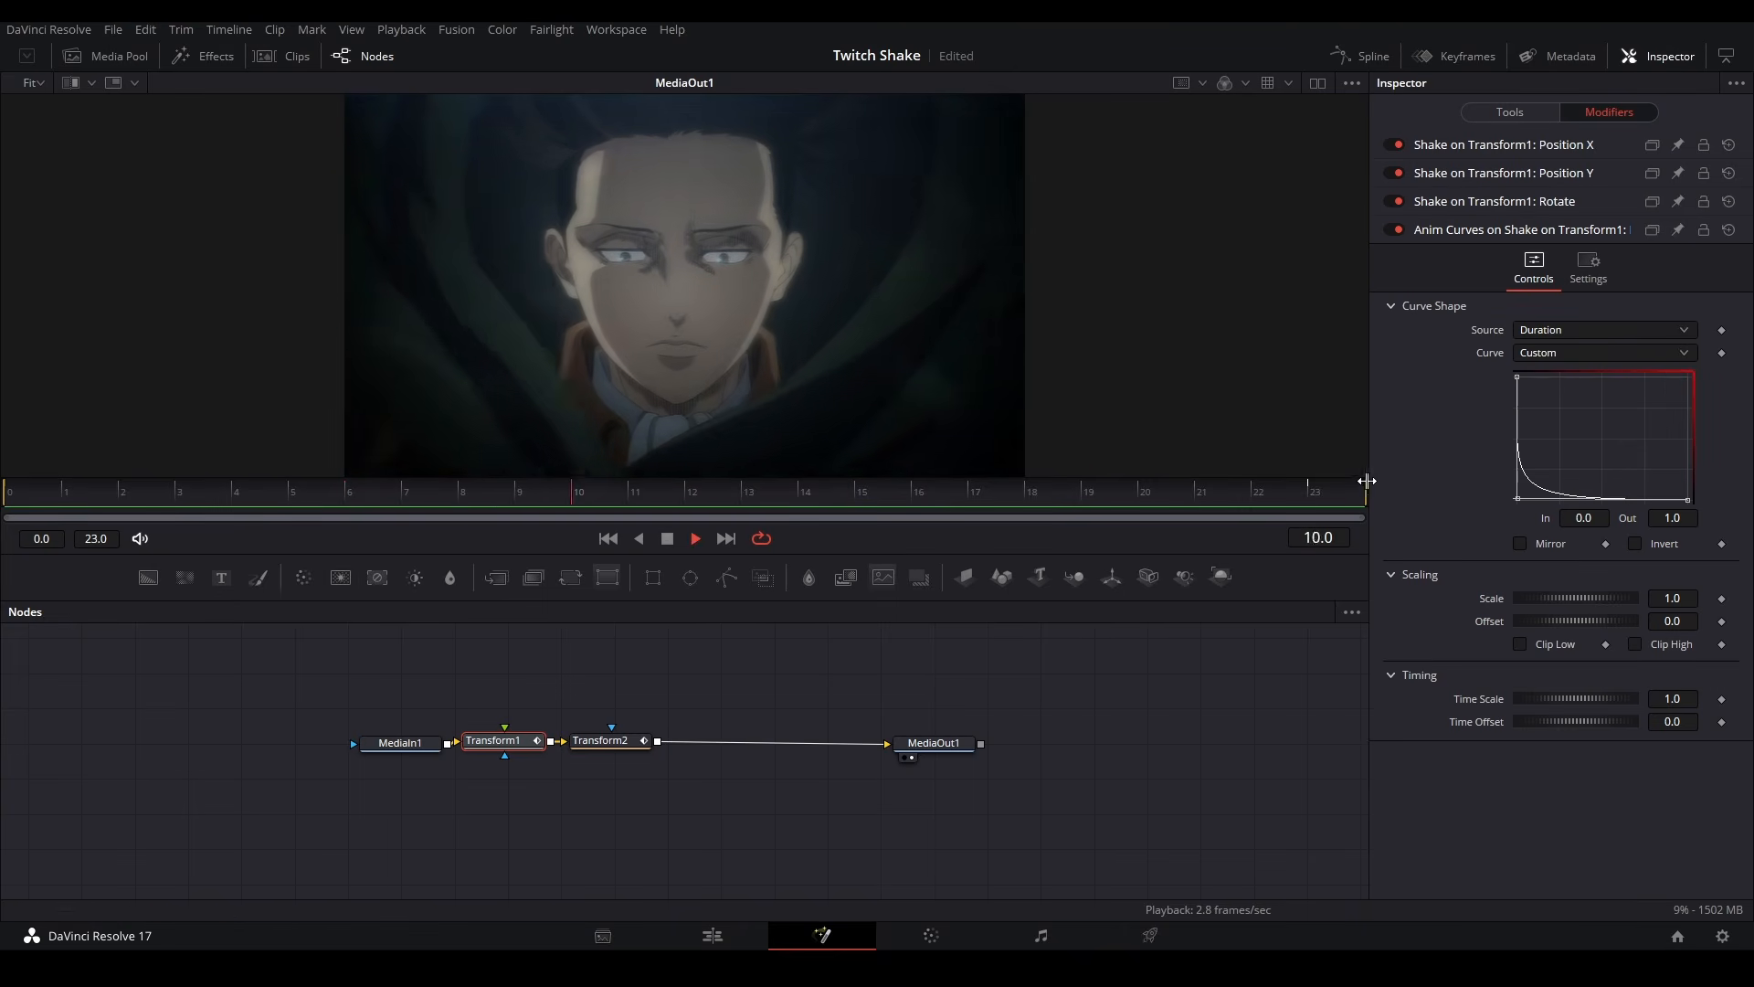
key(space)
Reduce the Position X Anim Curves Scale to 0.592 and play back the result from frame 0.
click(1224, 491)
drag(1595, 598, 1577, 599)
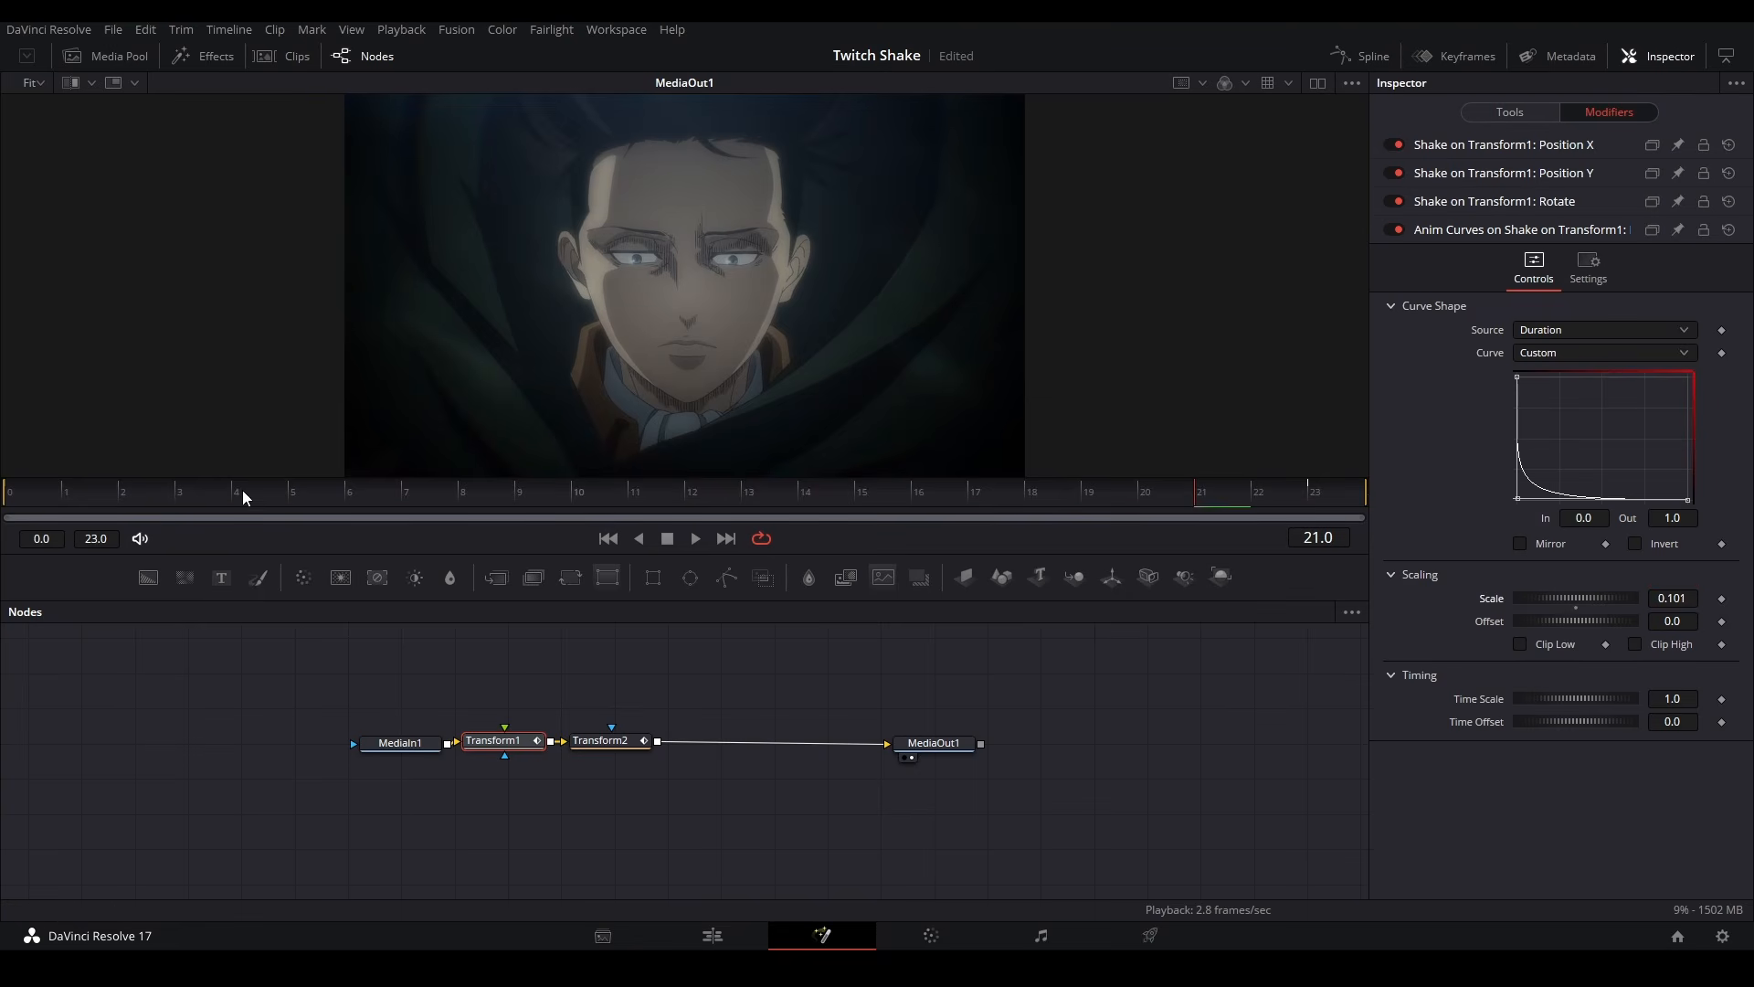
click(9, 495)
key(space)
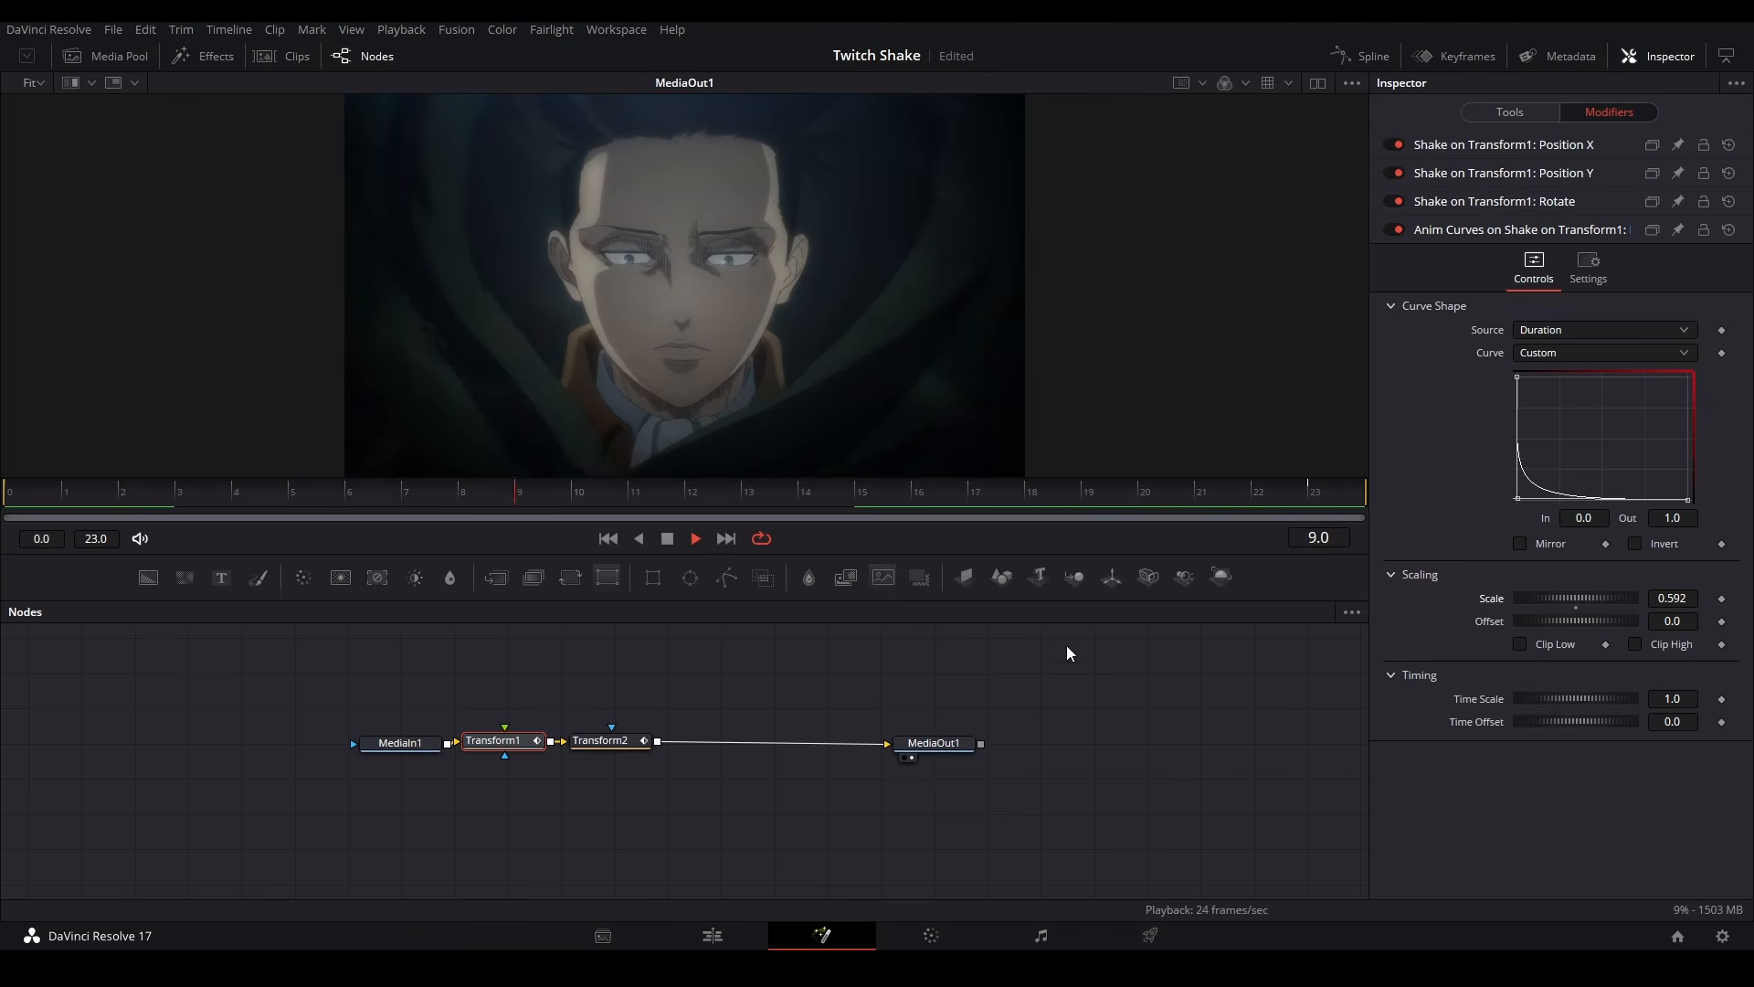
click(953, 666)
key(space)
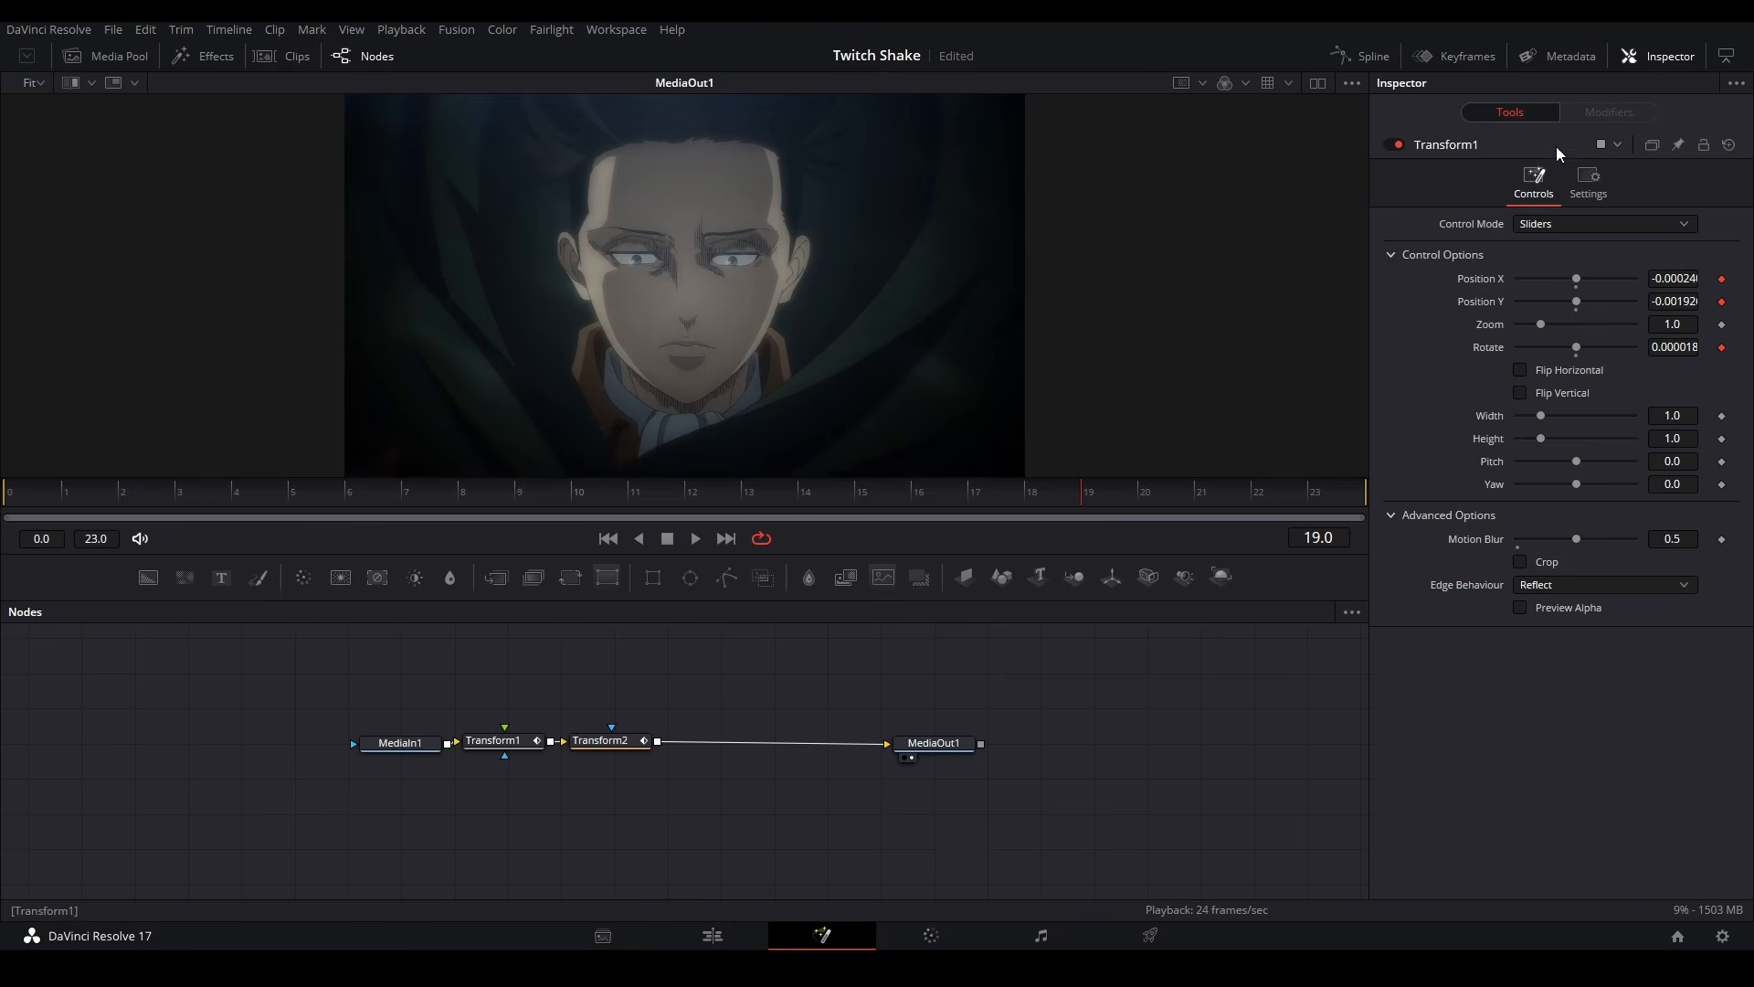
Add an Anim Curves modifier to the Position Y shake's Minimum with Source Duration and a Custom curve.
click(1609, 112)
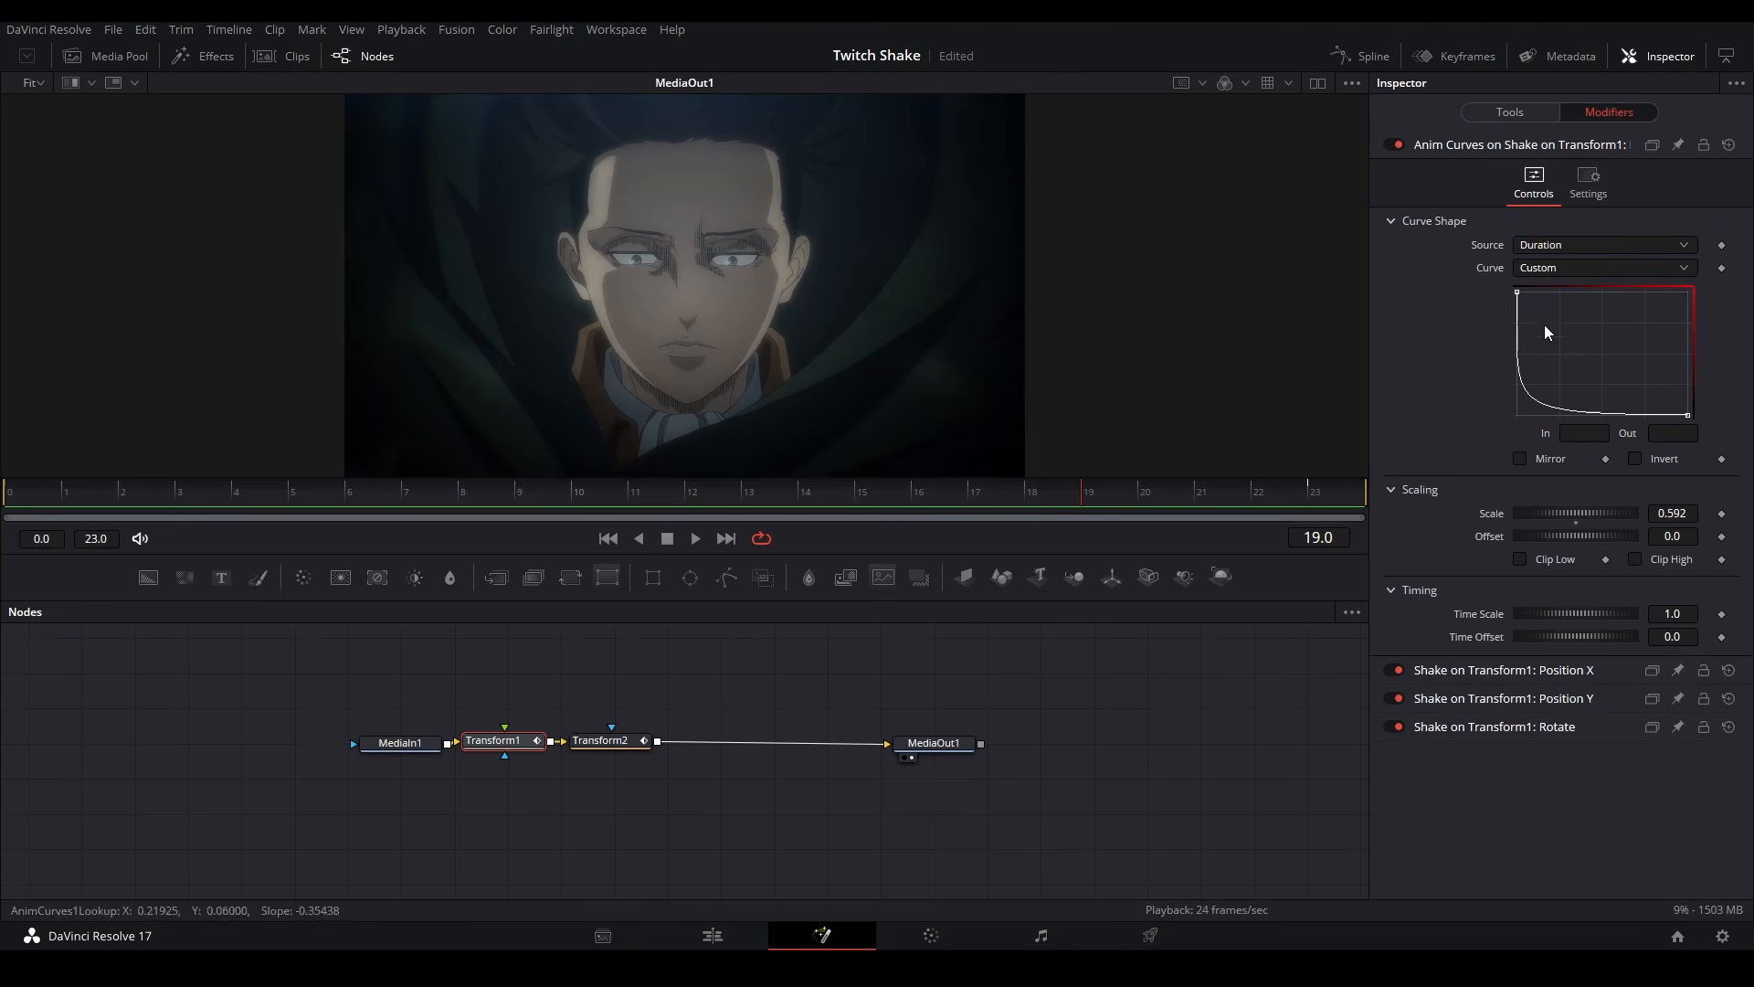
click(1517, 110)
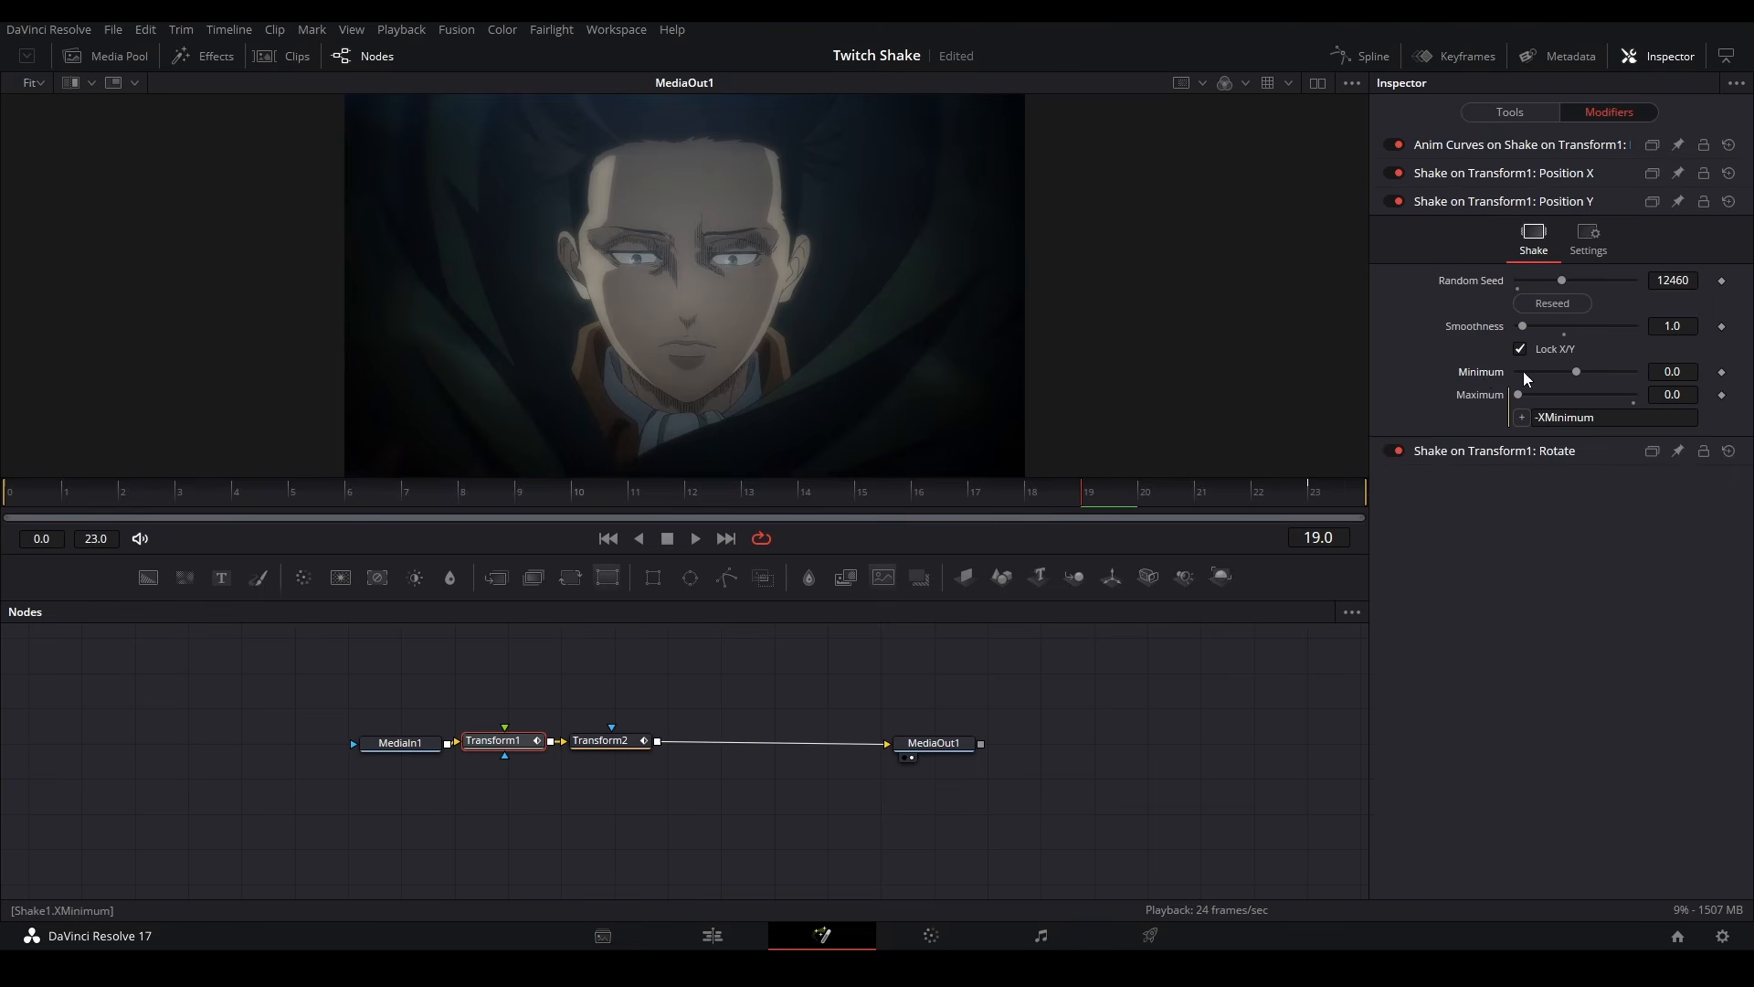
right_click(1479, 374)
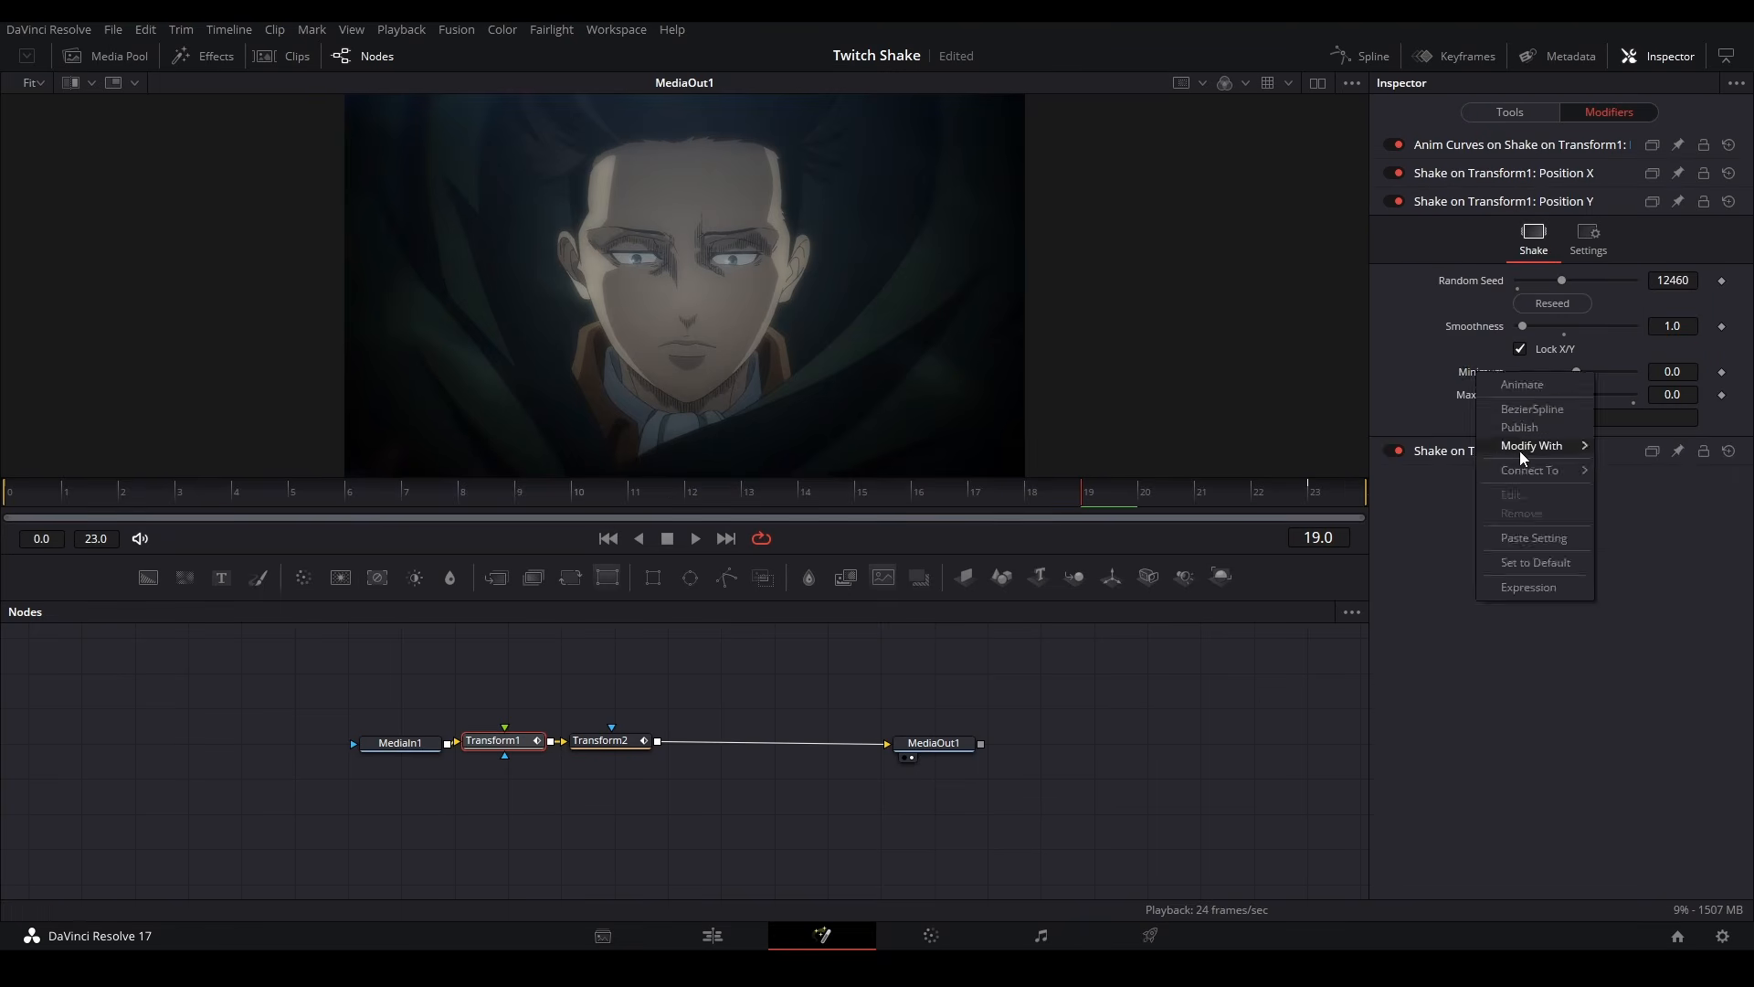
mouse_move(1523, 449)
click(1636, 449)
click(1605, 325)
click(1572, 372)
Reshape the Position Y custom curve to fall steeply from 1 to 0 with a long ease-out, and preview it.
drag(1518, 473, 1518, 348)
drag(1689, 348, 1689, 473)
drag(1574, 390, 1518, 472)
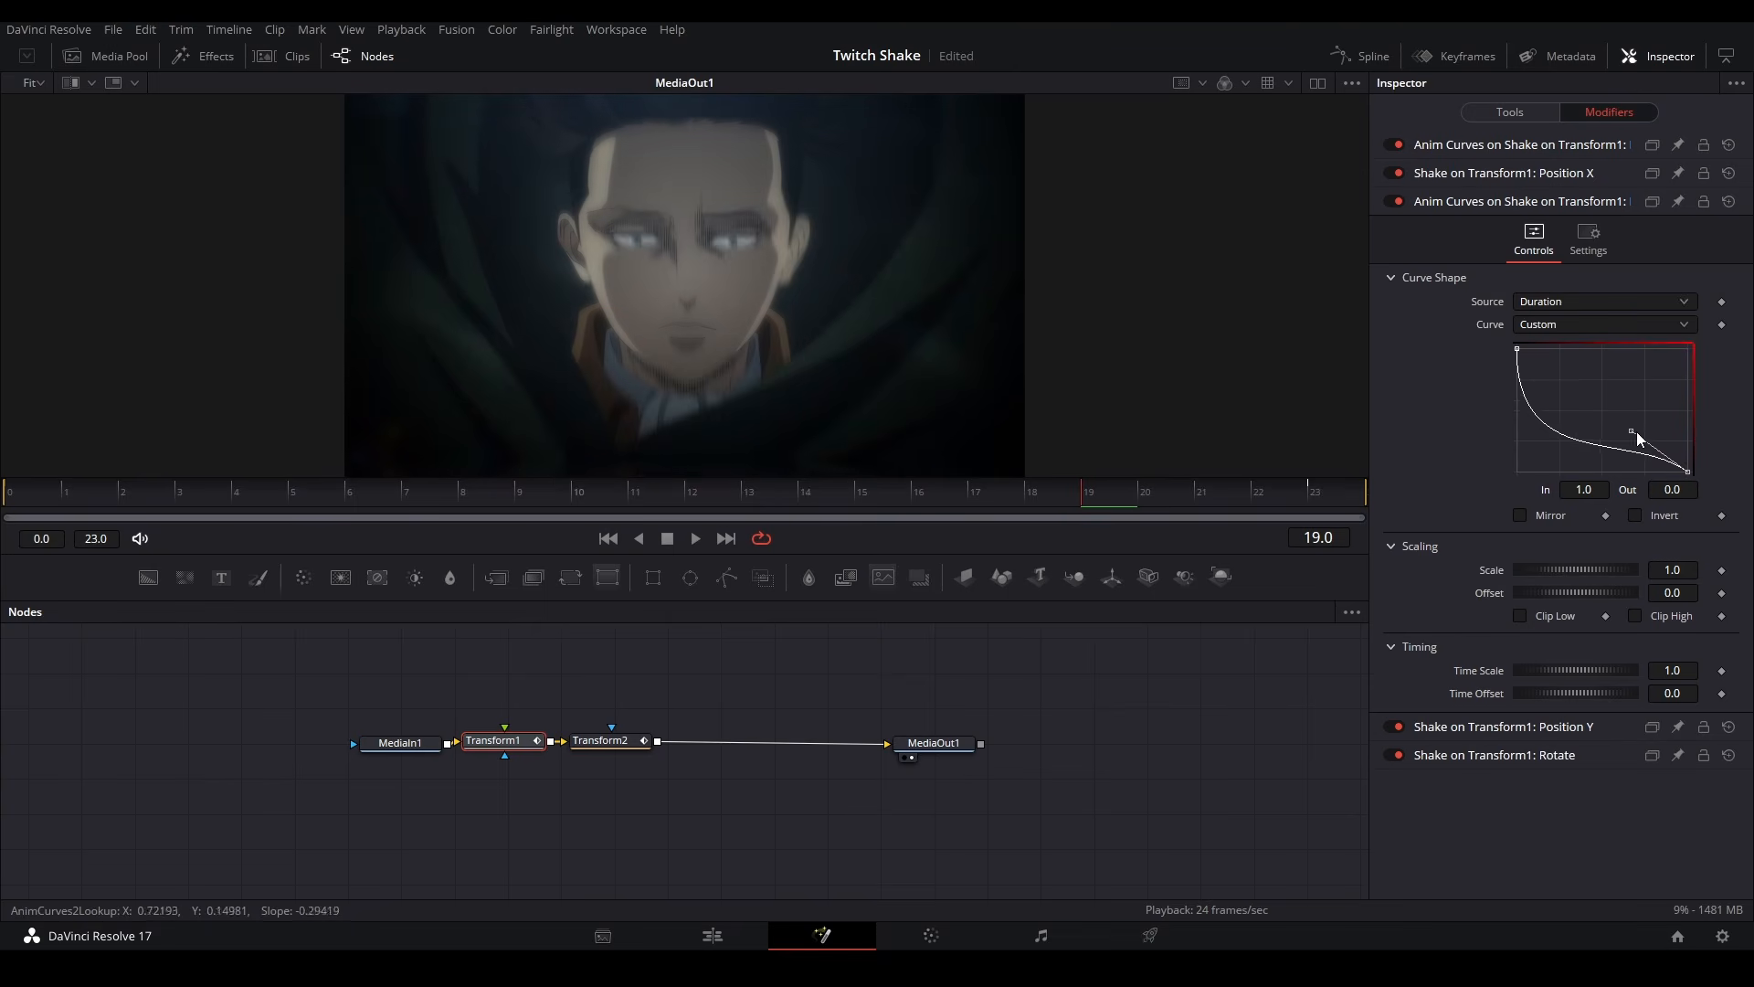
drag(1632, 431, 1518, 473)
key(space)
Set the Position Y Anim Curves Scale to 0.905, slightly soften the curve's initial drop and play back the result.
mouse_move(1673, 570)
mouse_down()
mouse_move(1654, 570)
mouse_move(1699, 570)
mouse_up()
key(space)
drag(1517, 473, 1524, 472)
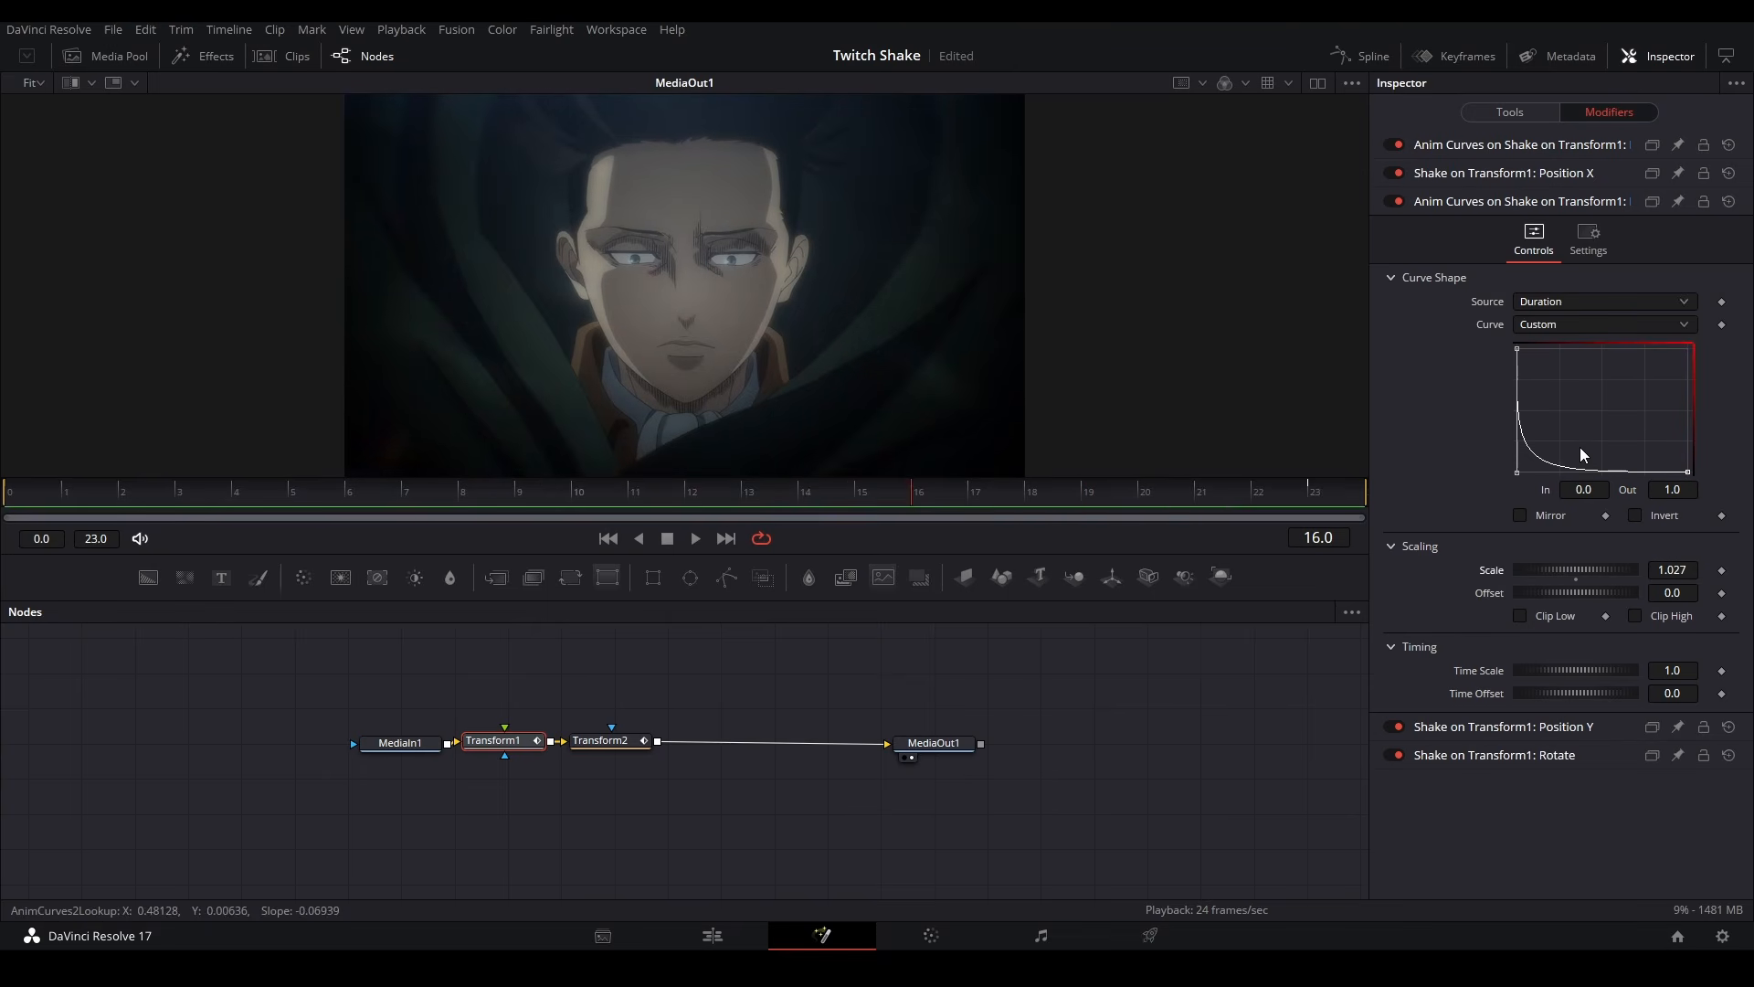
key(space)
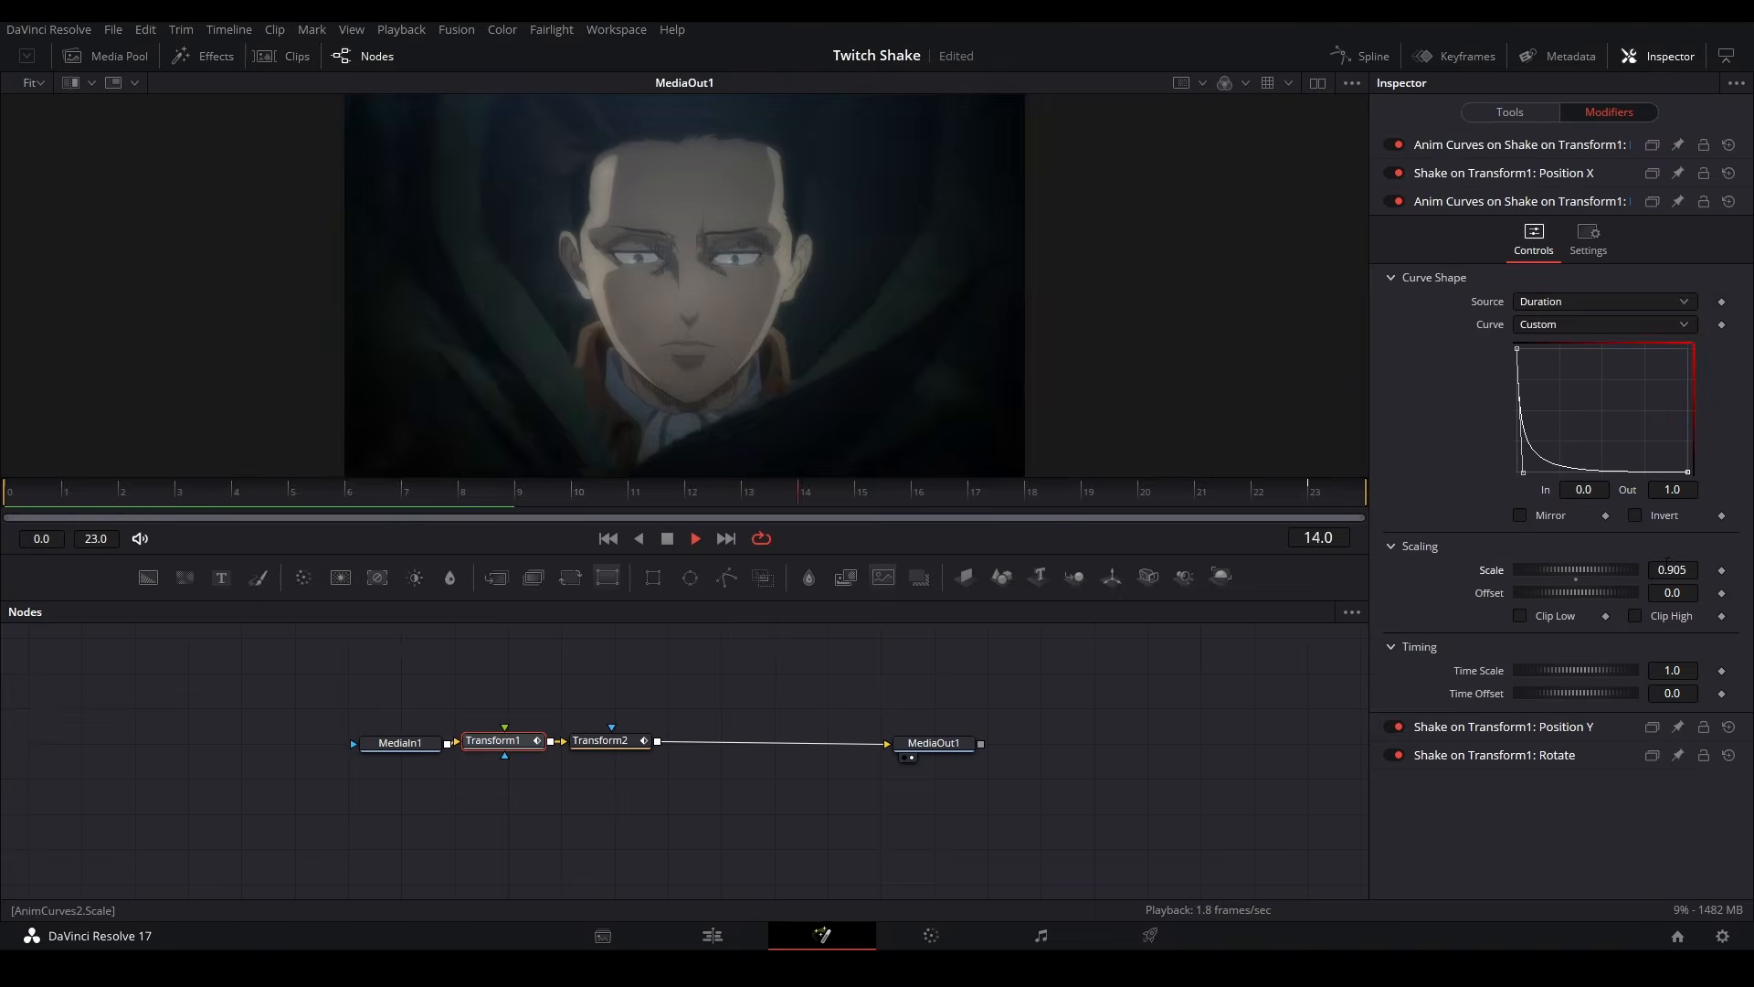
key(space)
Add an Anim Curves modifier to the Rotate shake's Minimum with Source Duration and a Custom curve.
click(1503, 727)
right_click(1496, 437)
click(1352, 500)
click(1563, 358)
click(1551, 382)
click(1563, 381)
click(1553, 439)
Reshape the Rotate custom curve to fall steeply from 1 to 0 with a long ease-out.
mouse_move(1518, 529)
mouse_down()
mouse_move(1517, 404)
mouse_move(1518, 530)
mouse_up()
double_click(1673, 547)
text(0)
key(Return)
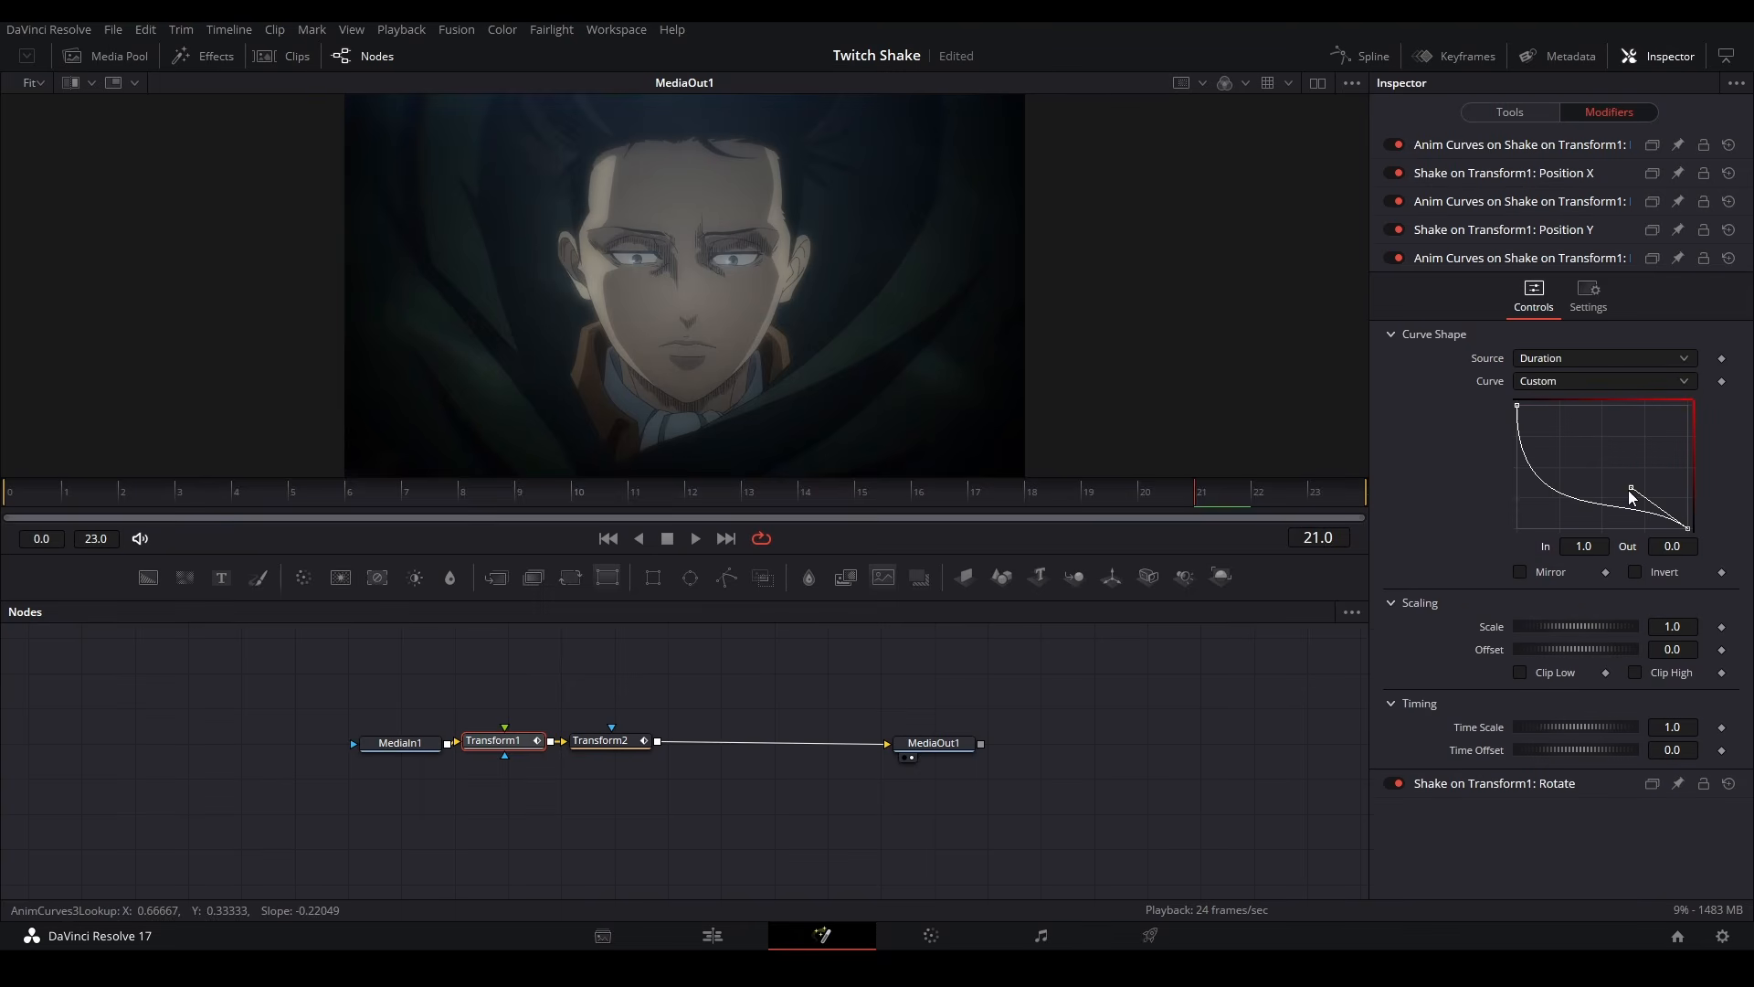
drag(1631, 488, 1518, 530)
Set the Rotate Anim Curves Scale to 3 and play back the result.
double_click(1673, 627)
text(3)
key(Return)
key(space)
Reseed Transform1's Position X shake and play back the new motion.
click(498, 741)
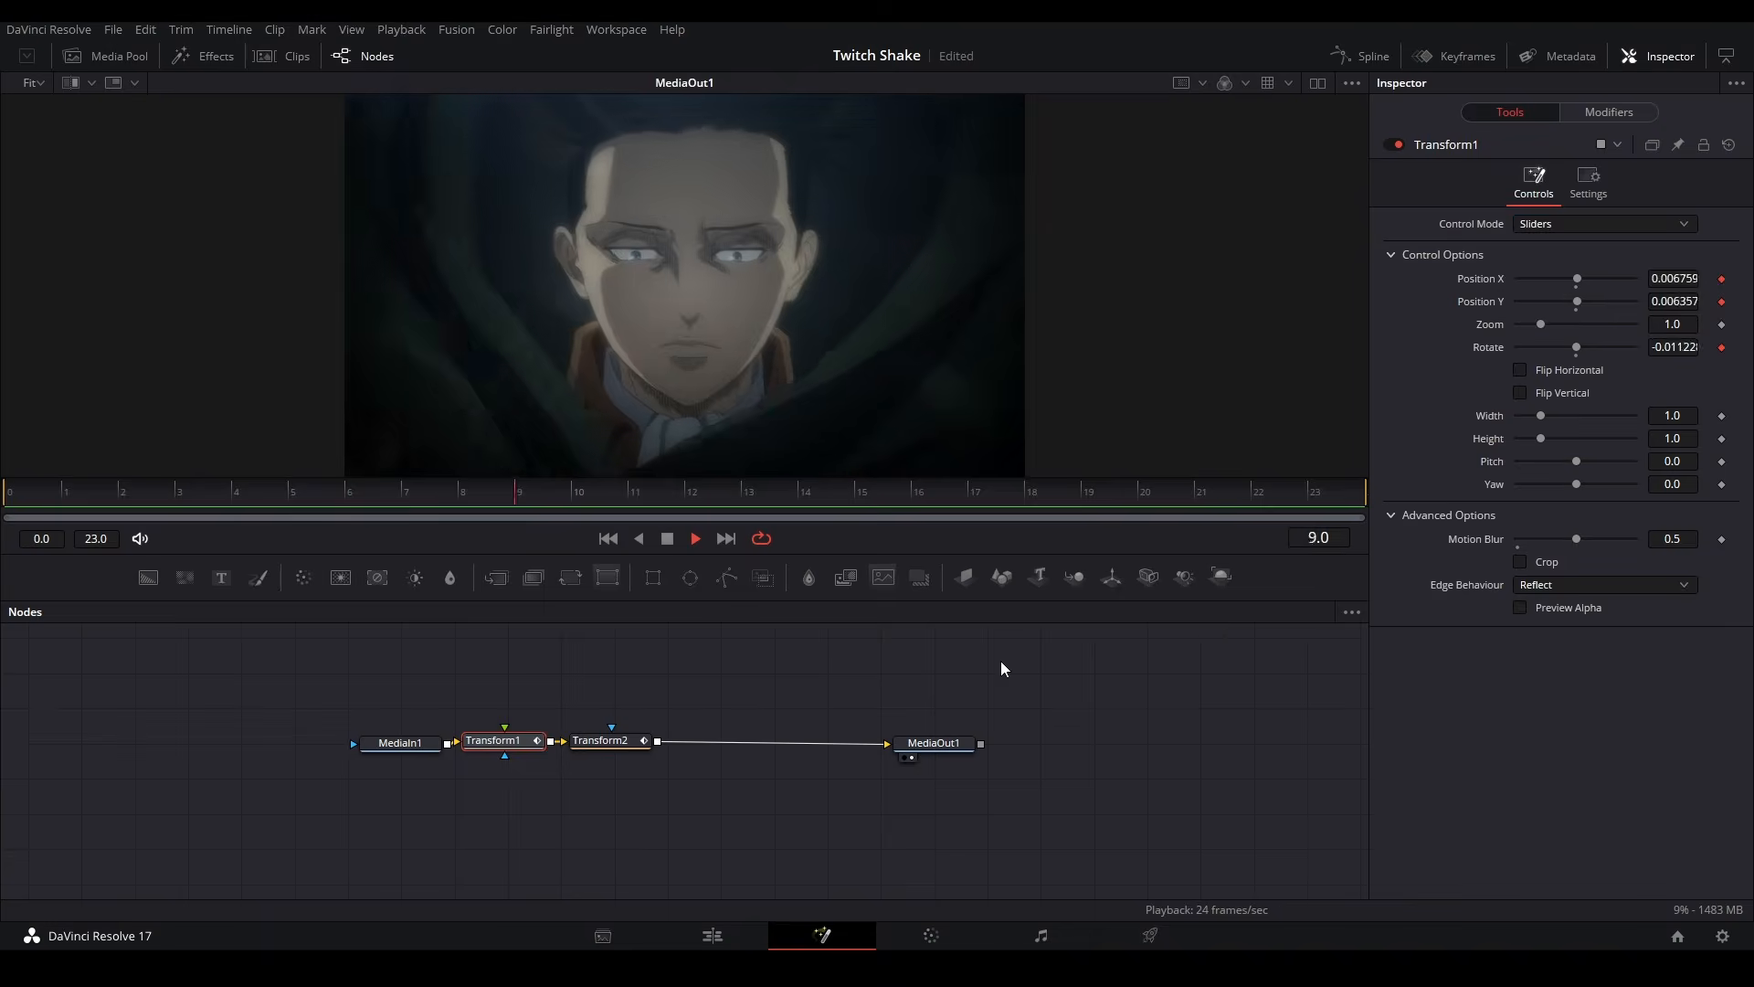
click(1610, 113)
key(space)
click(1552, 171)
click(1553, 275)
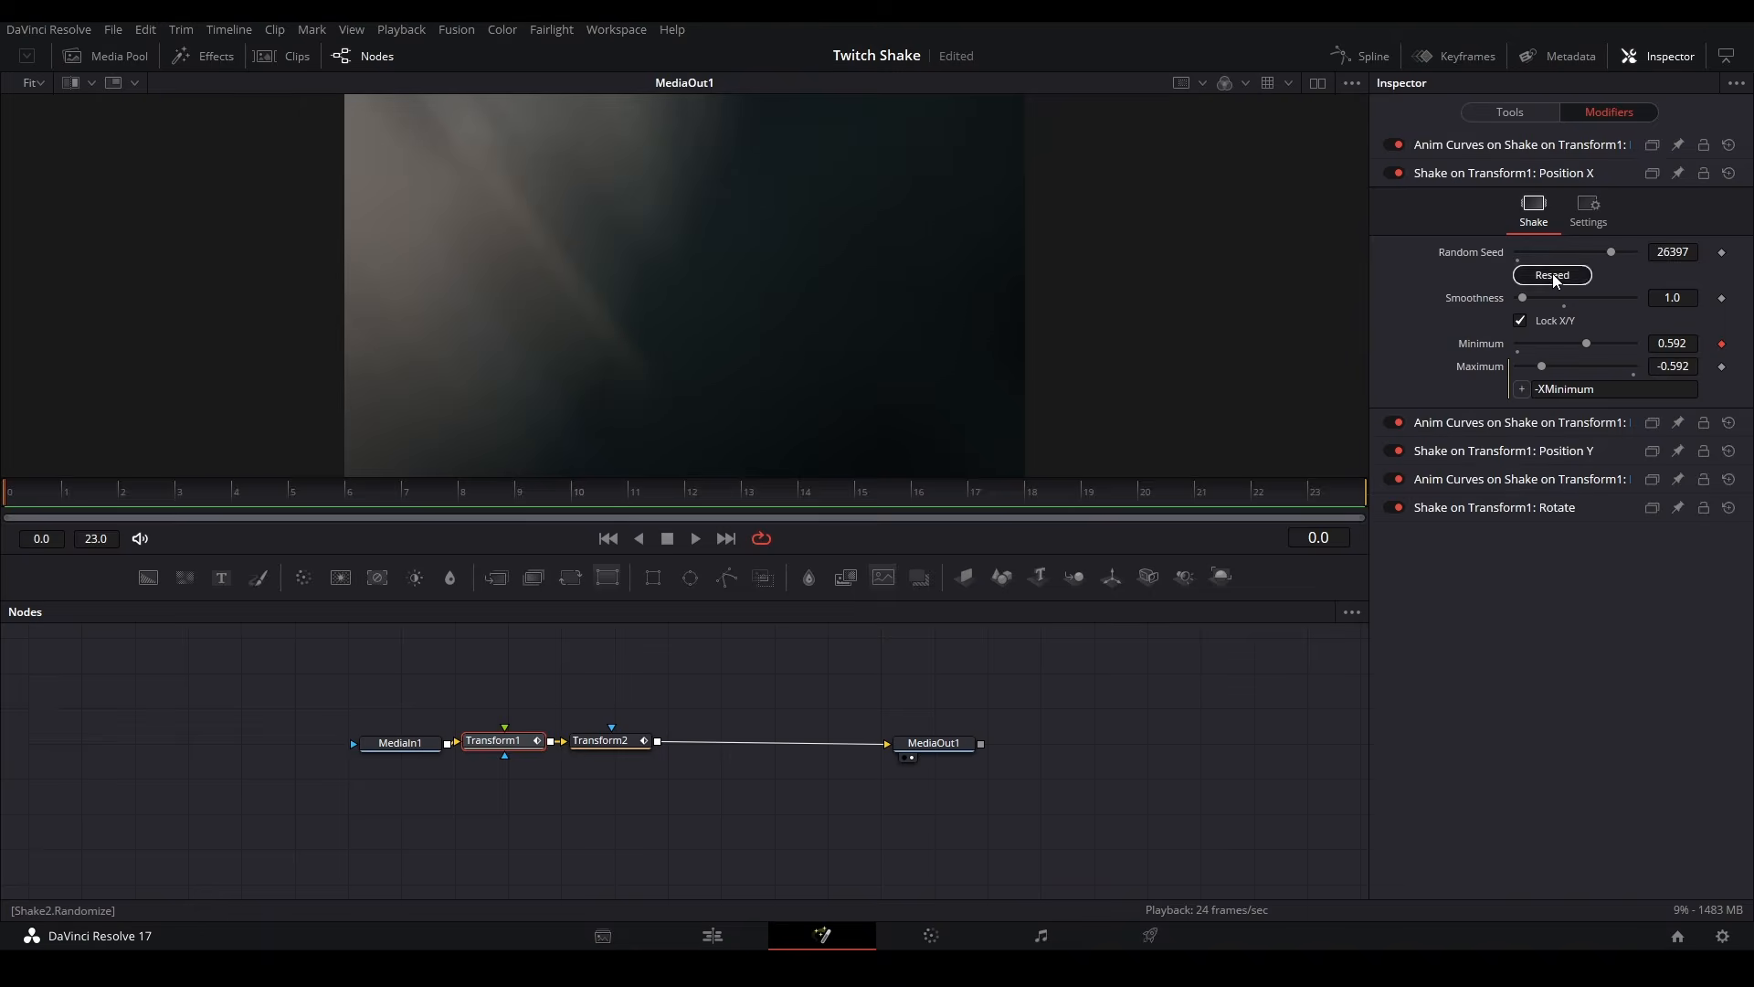
key(space)
Reseed the Position Y shake, play back the new motion and open the Rotate shake's settings.
click(1517, 451)
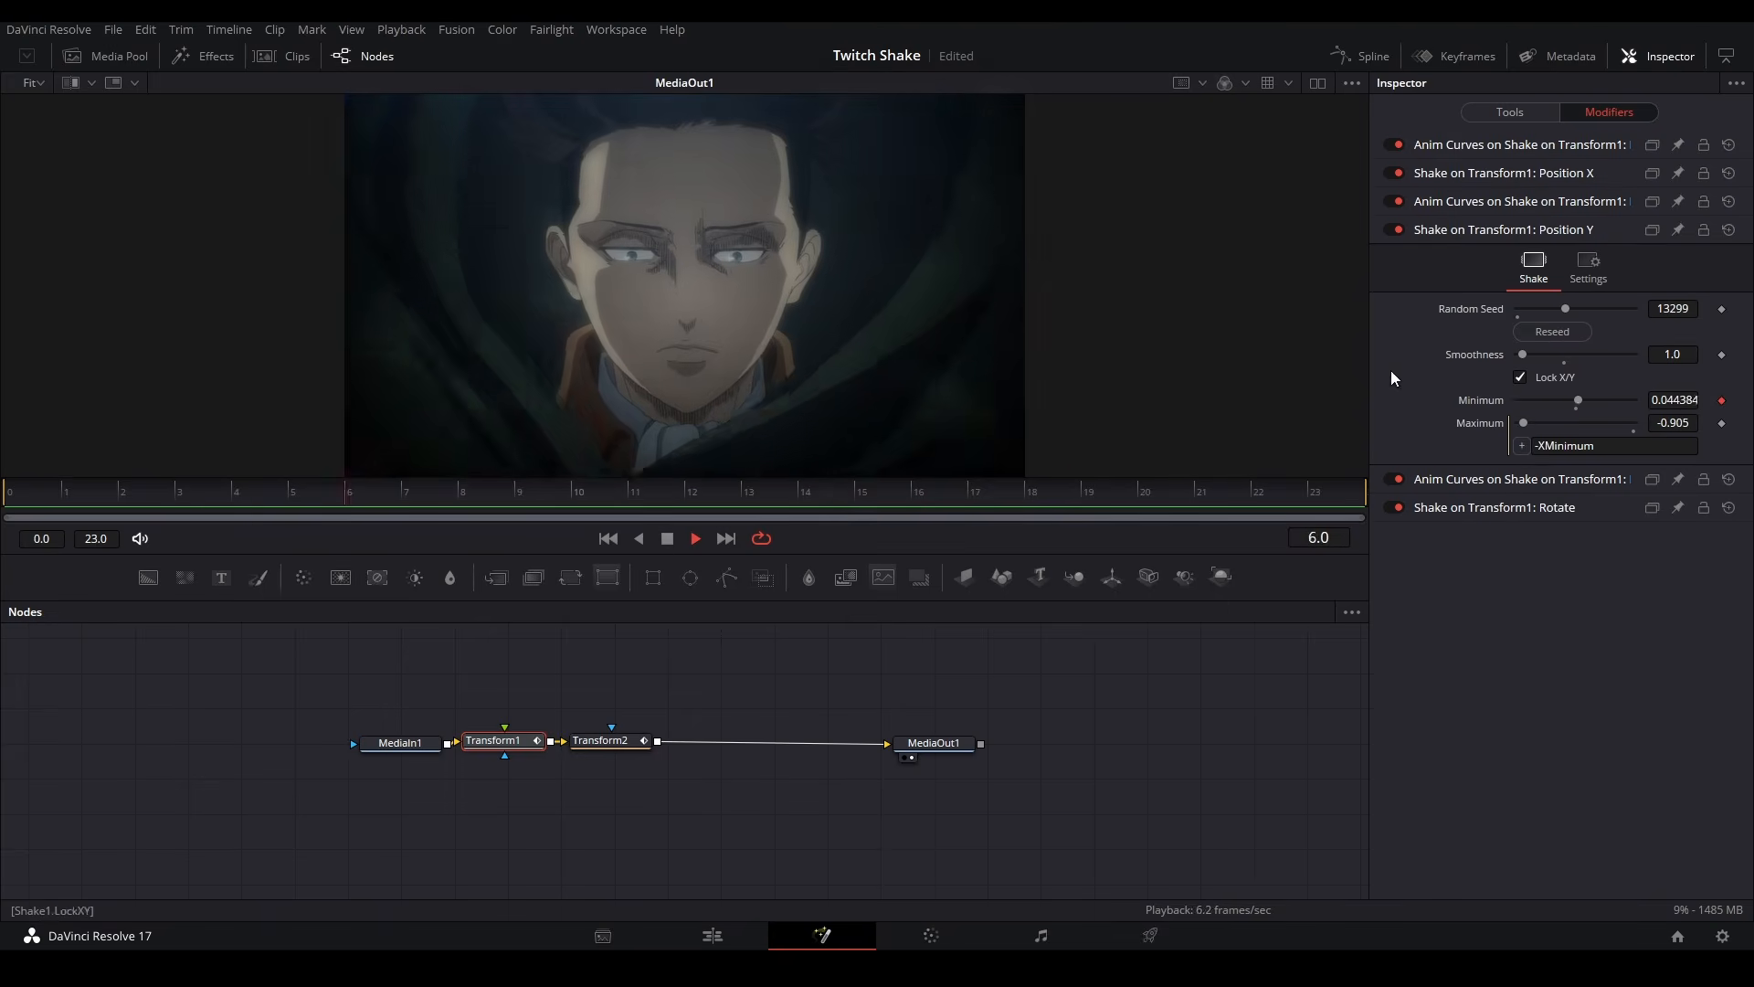
key(space)
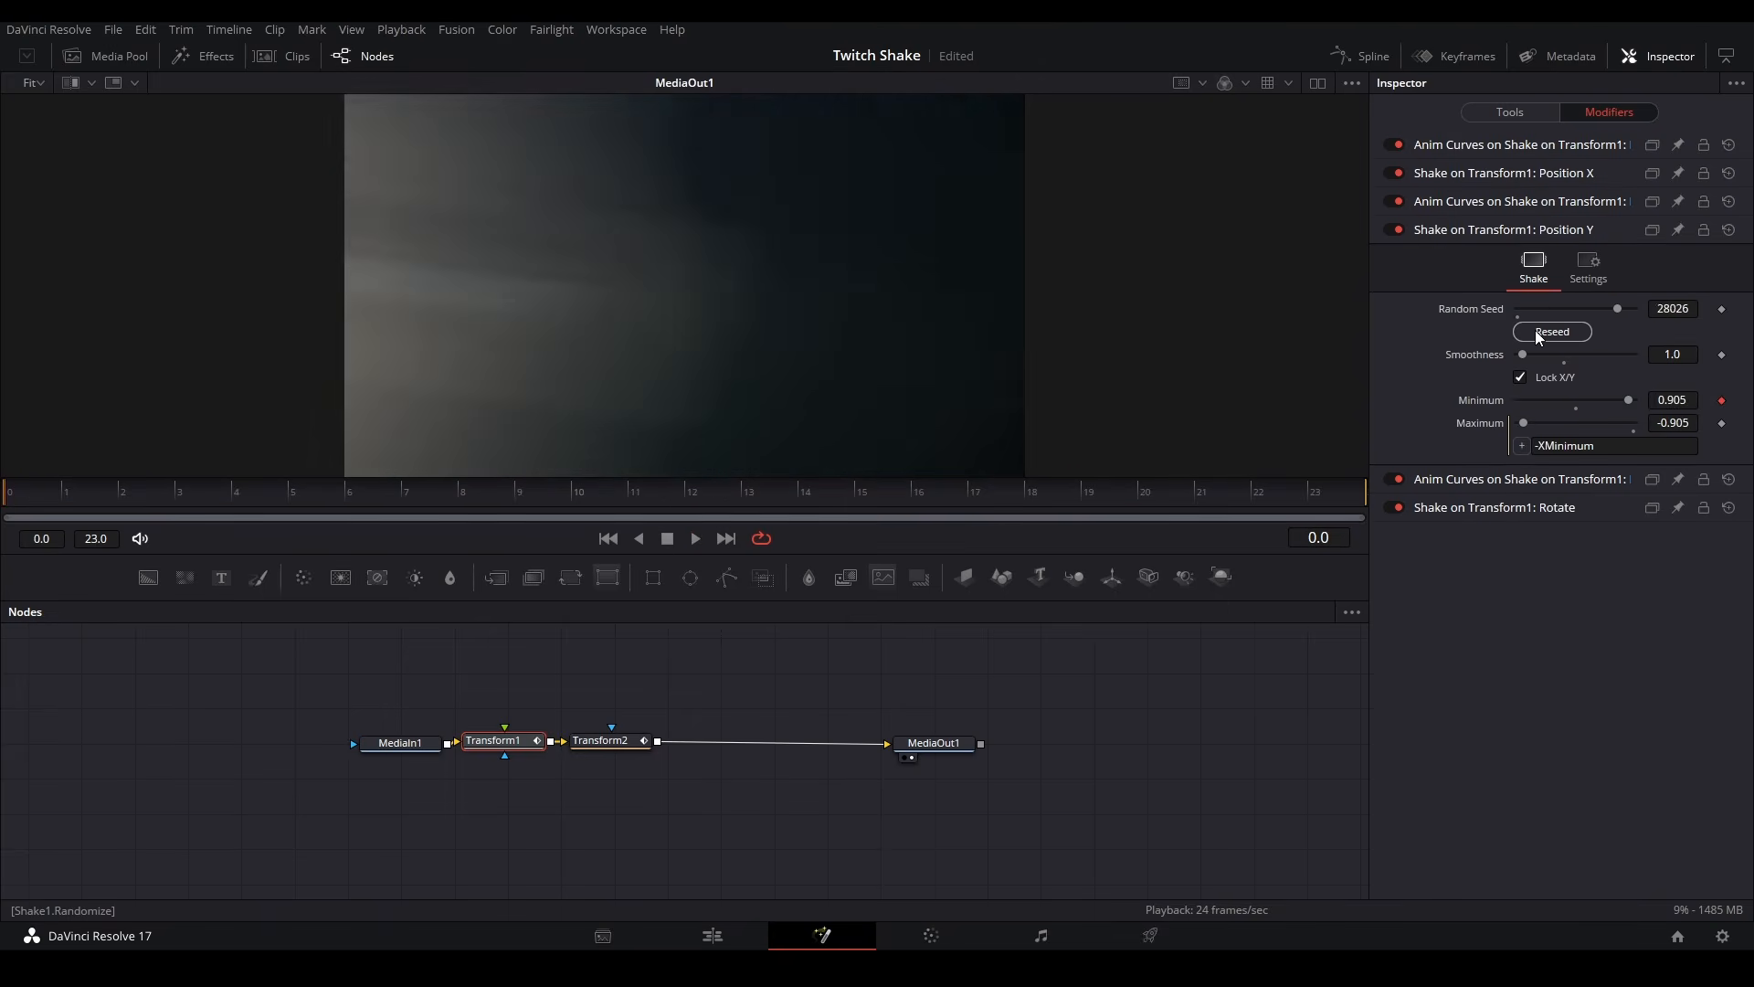
click(1538, 333)
key(space)
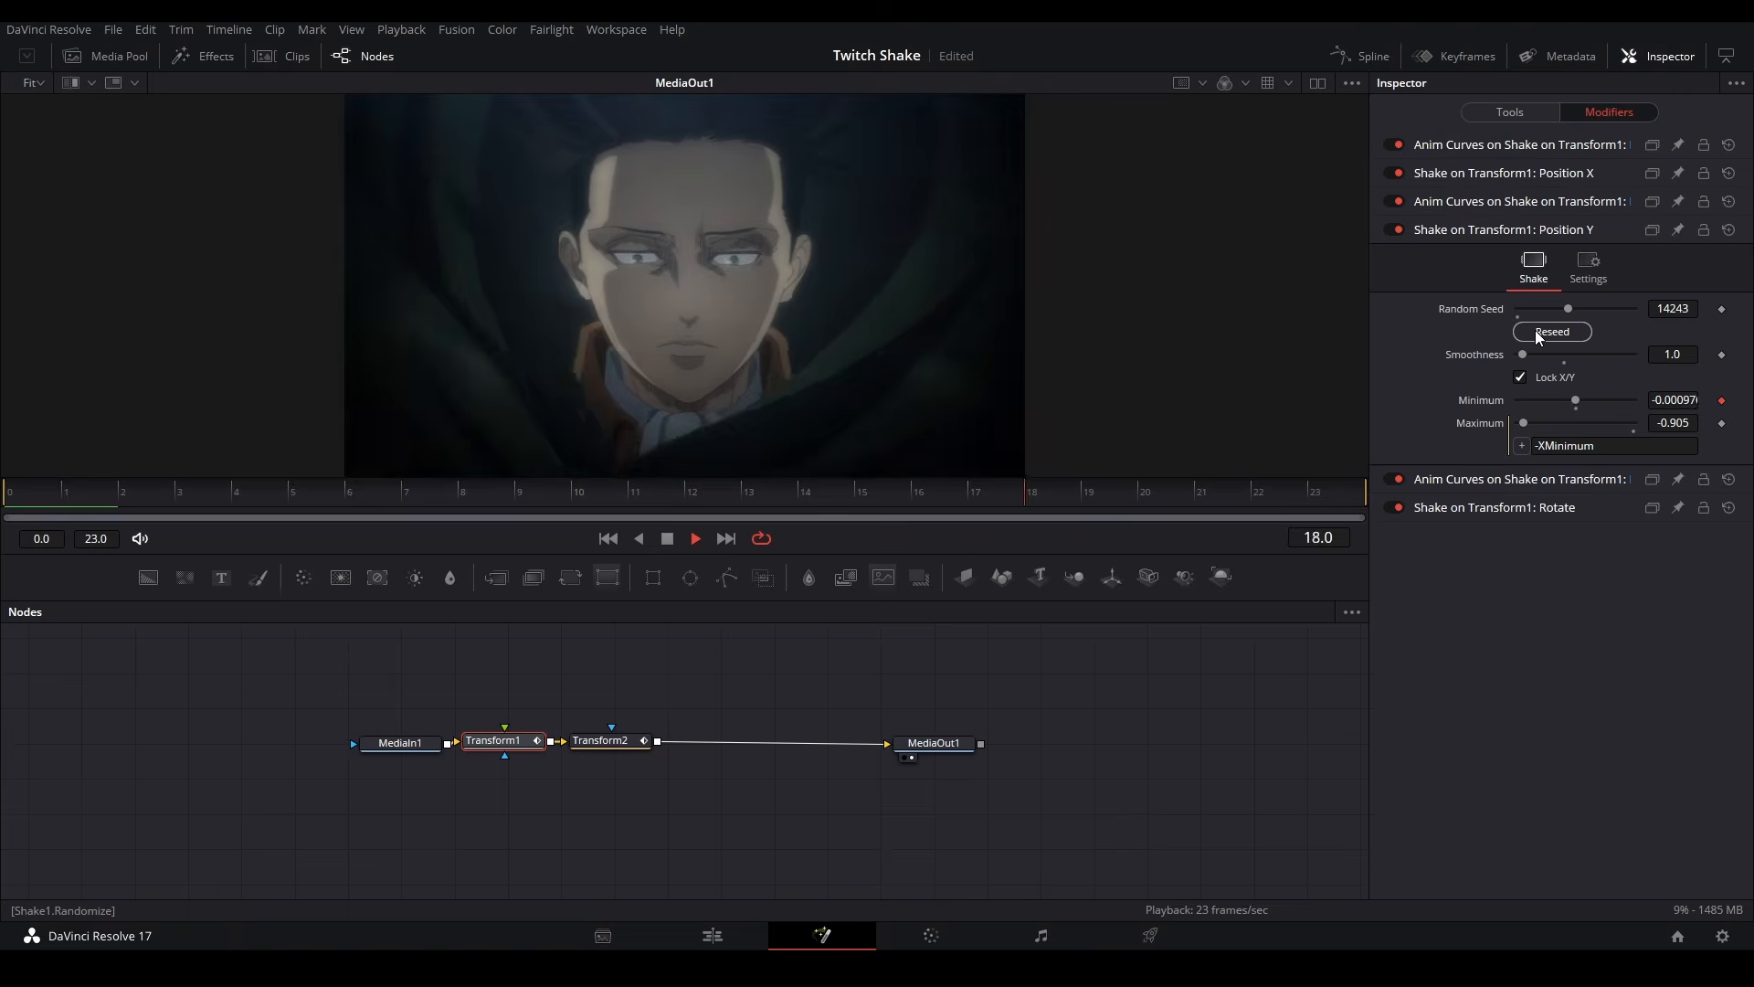
click(1574, 507)
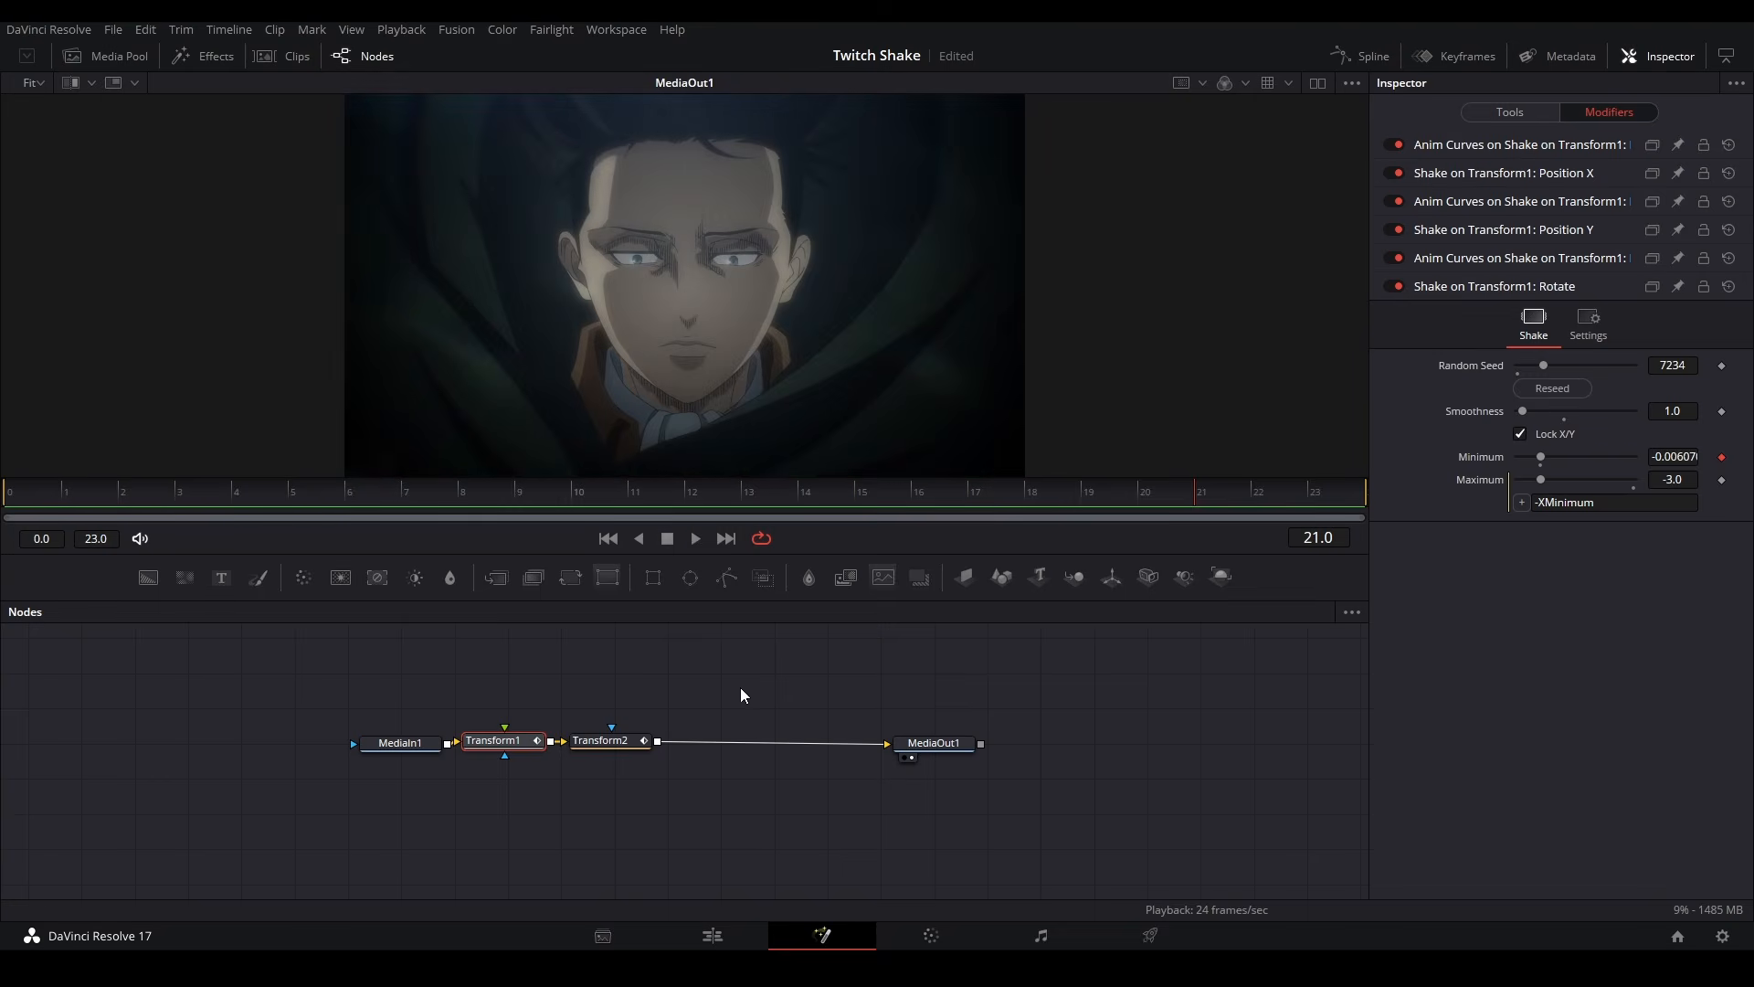
On the Edit page, extend Clip 24 on V2 to about 2 seconds and play it from the start.
click(722, 933)
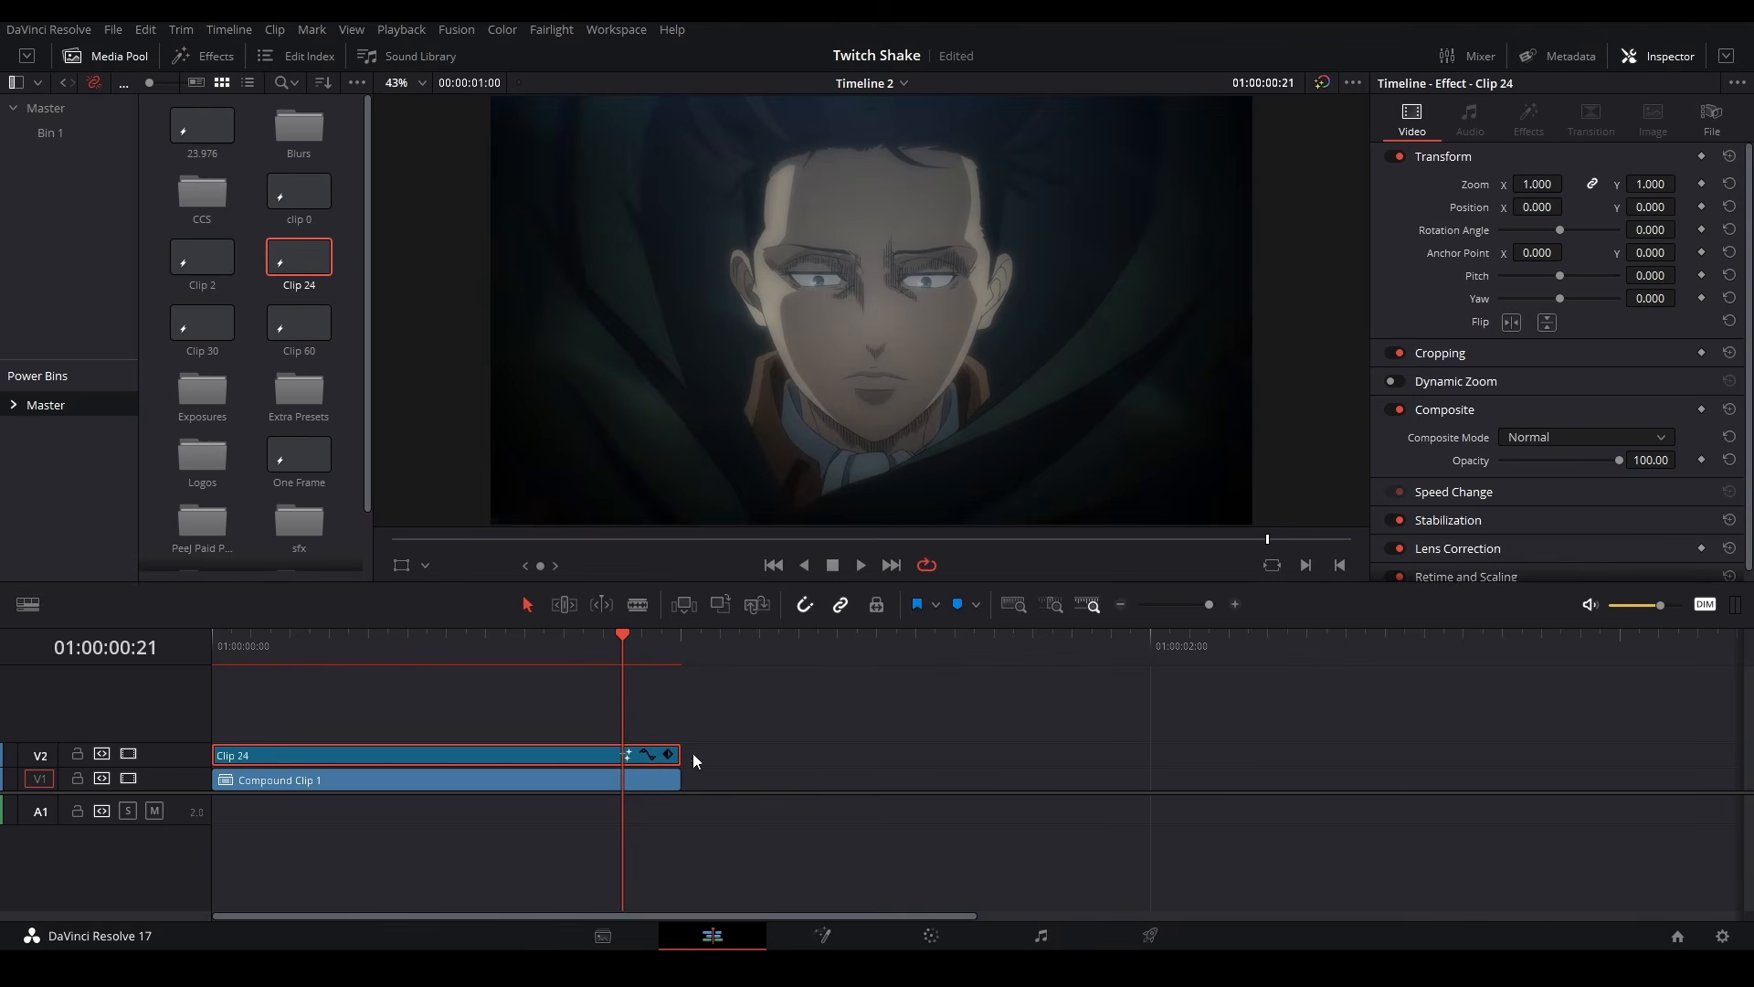
drag(684, 751, 1173, 753)
key(Home)
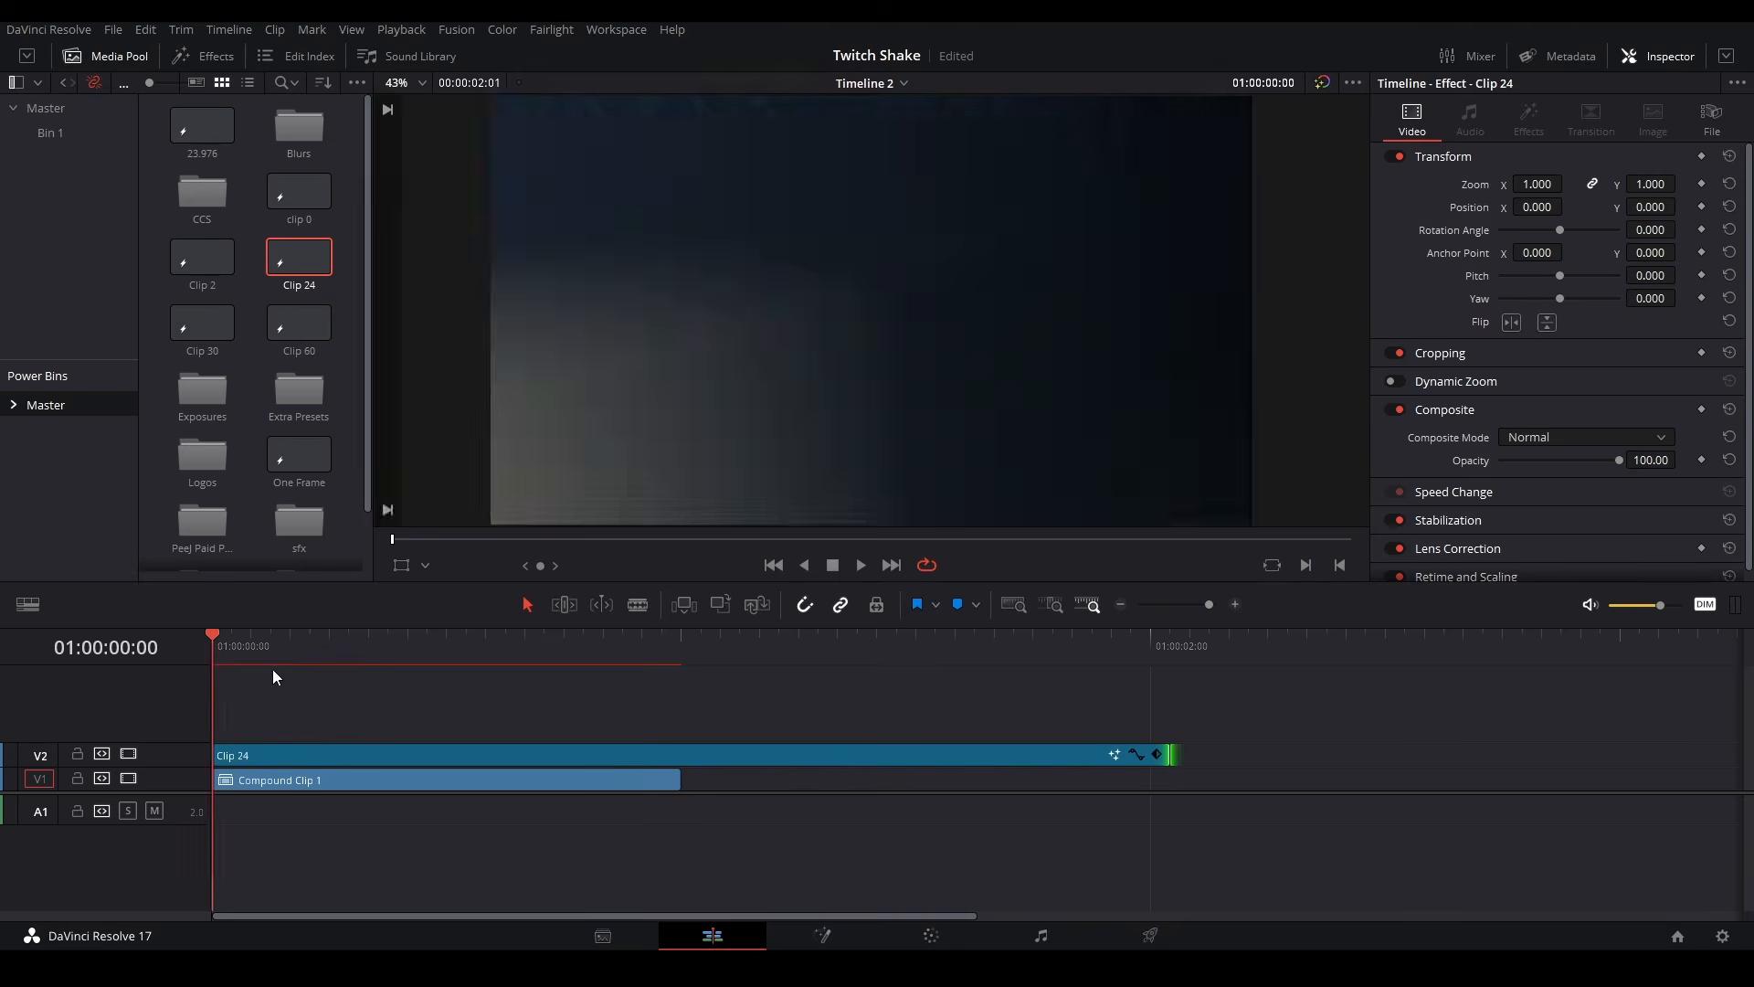
key(space)
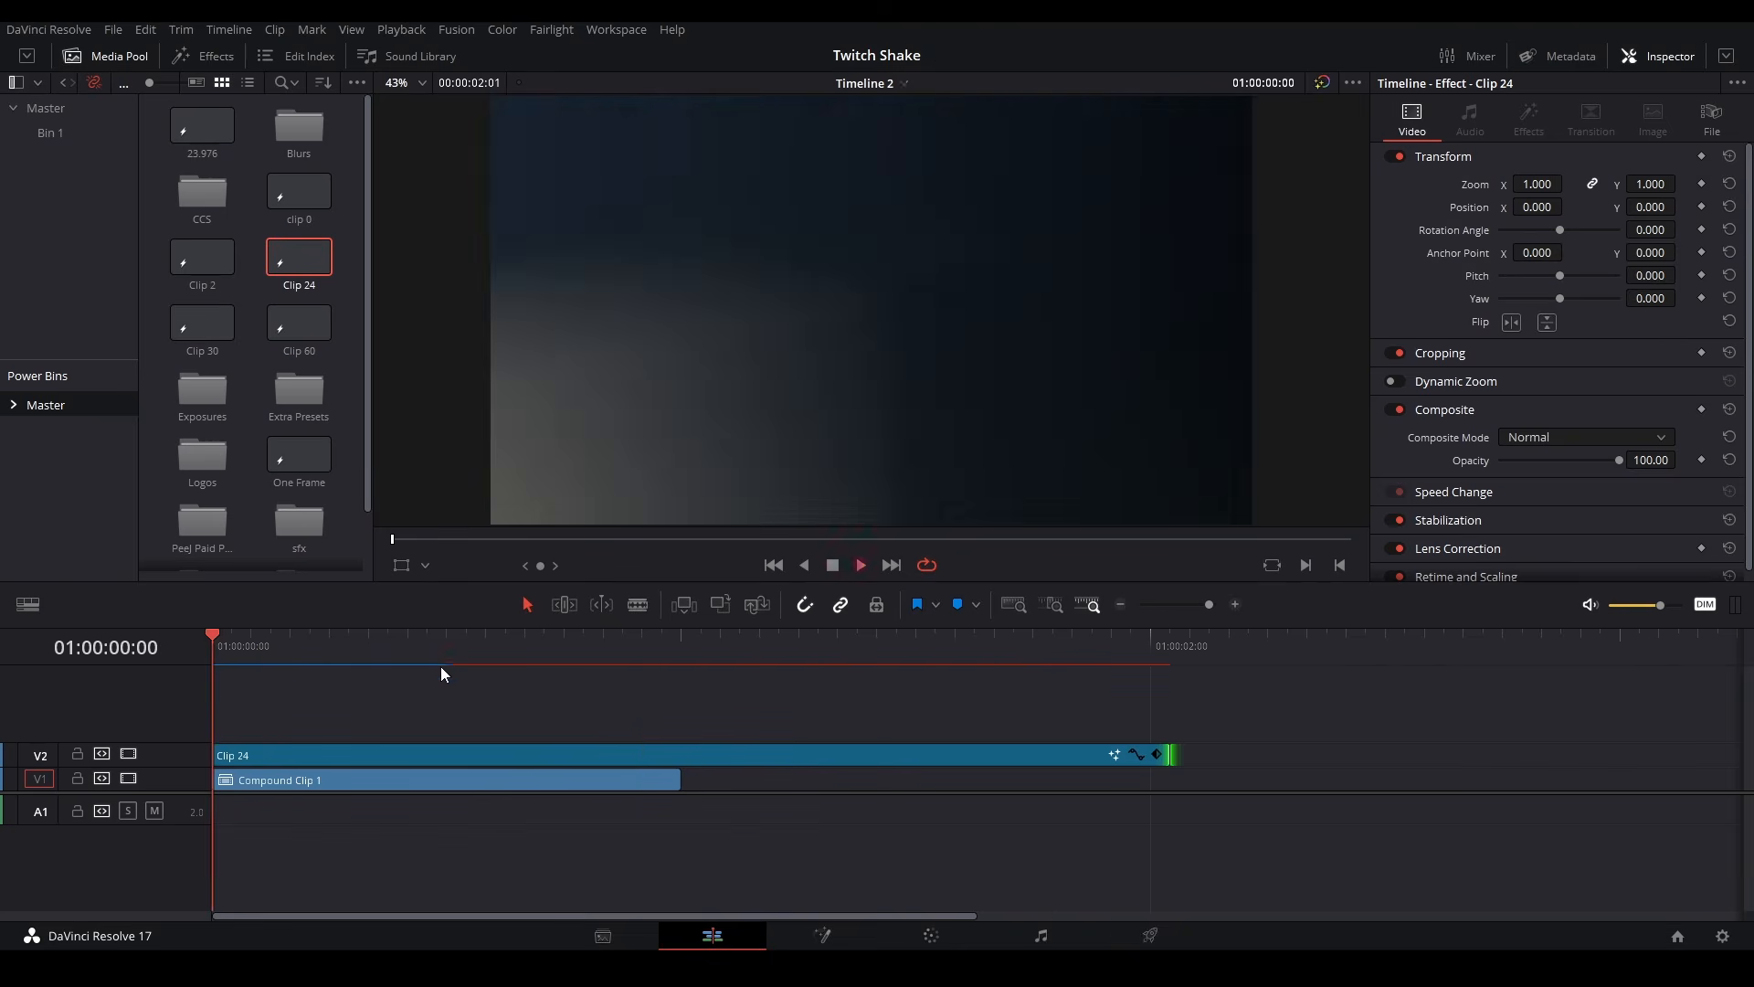
key(space)
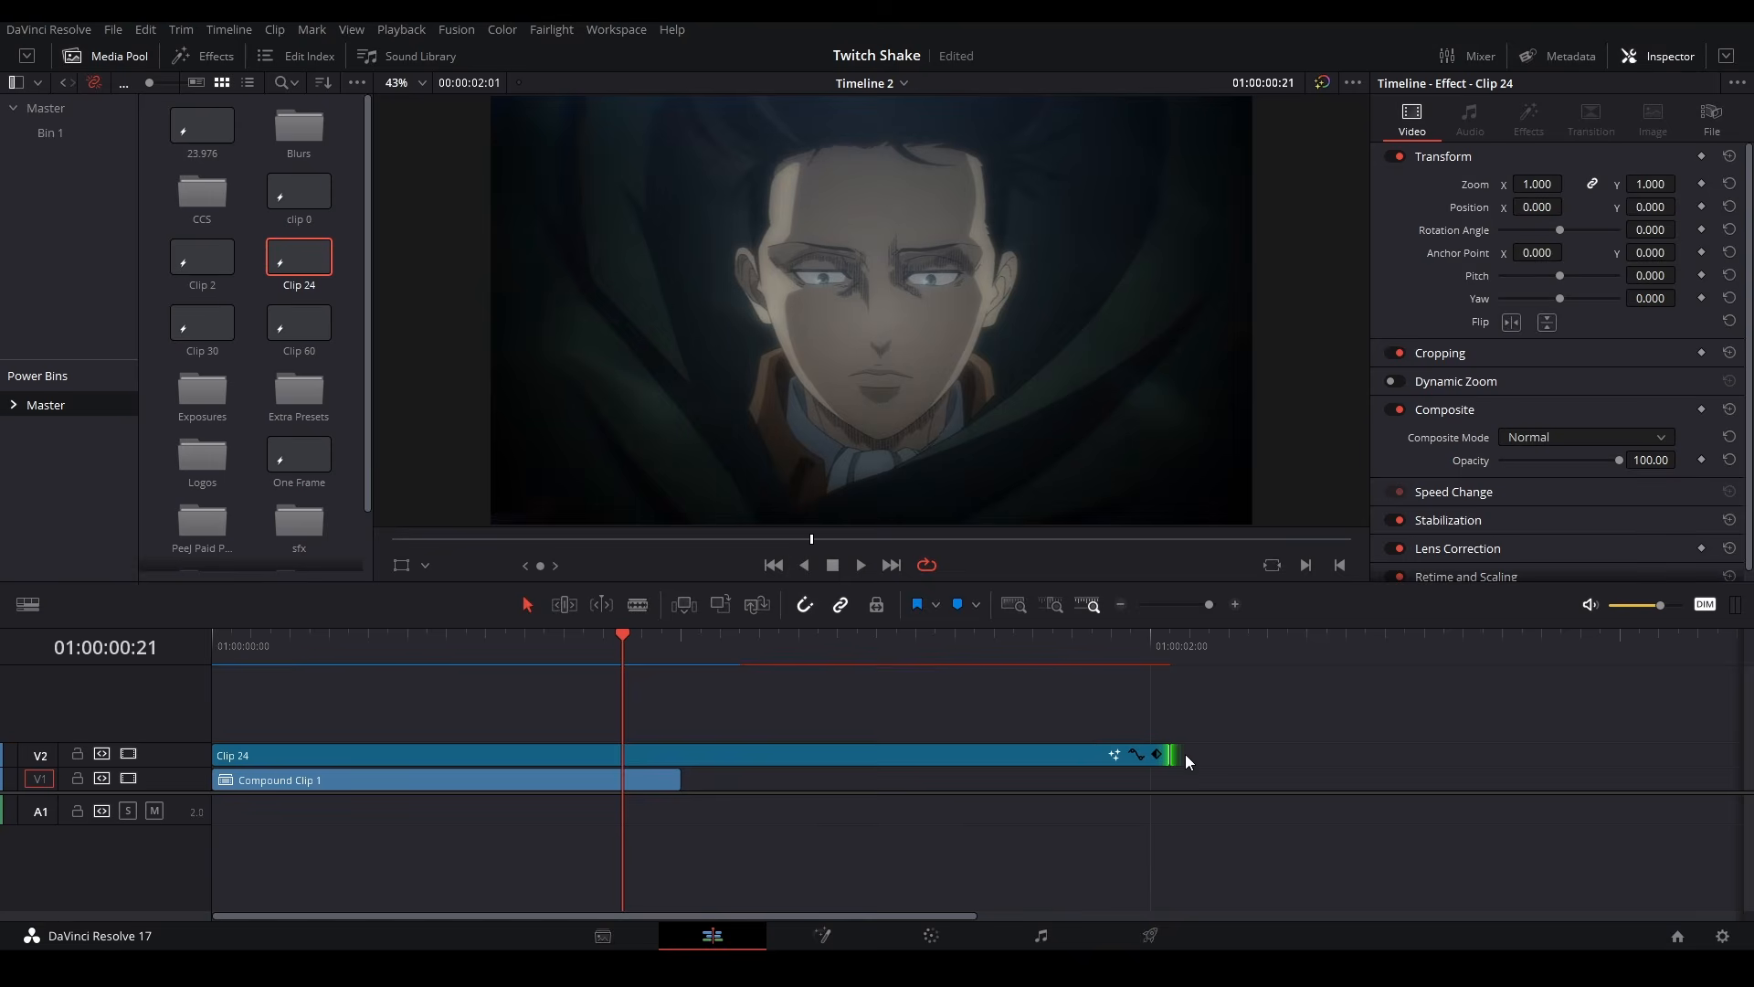
Shorten Clip 24 on V2 to about 13 frames and play it back.
drag(1171, 754, 469, 755)
click(310, 647)
key(space)
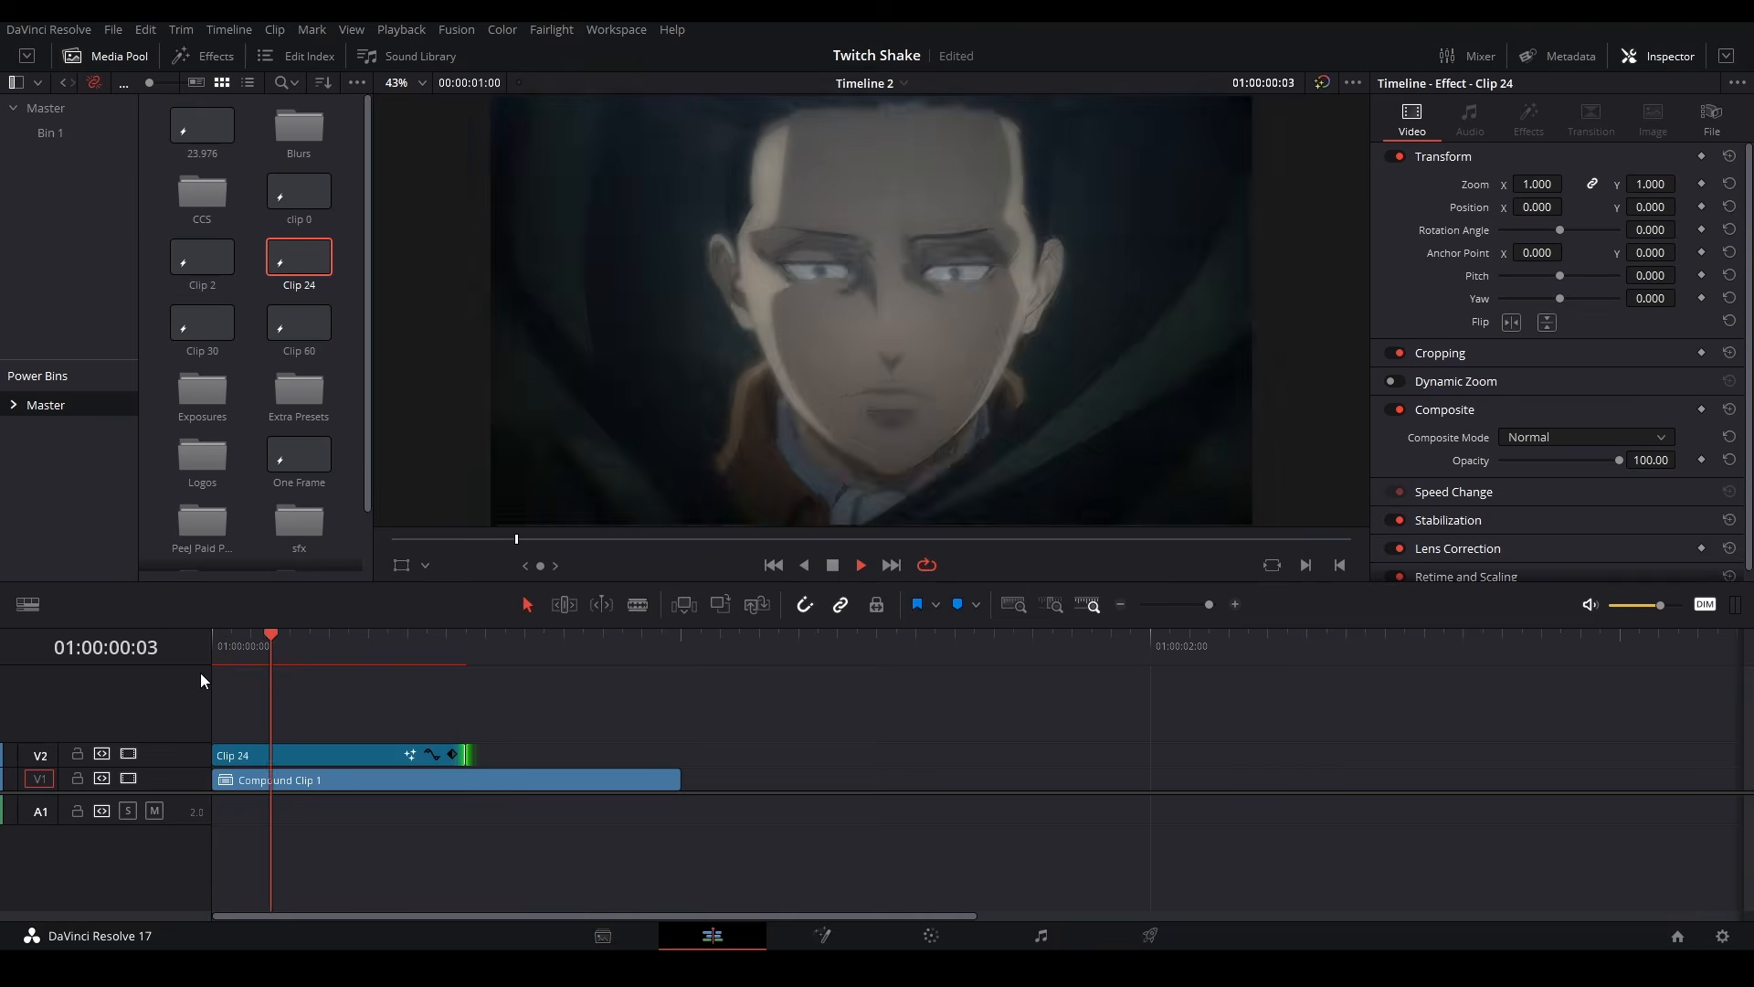
key(space)
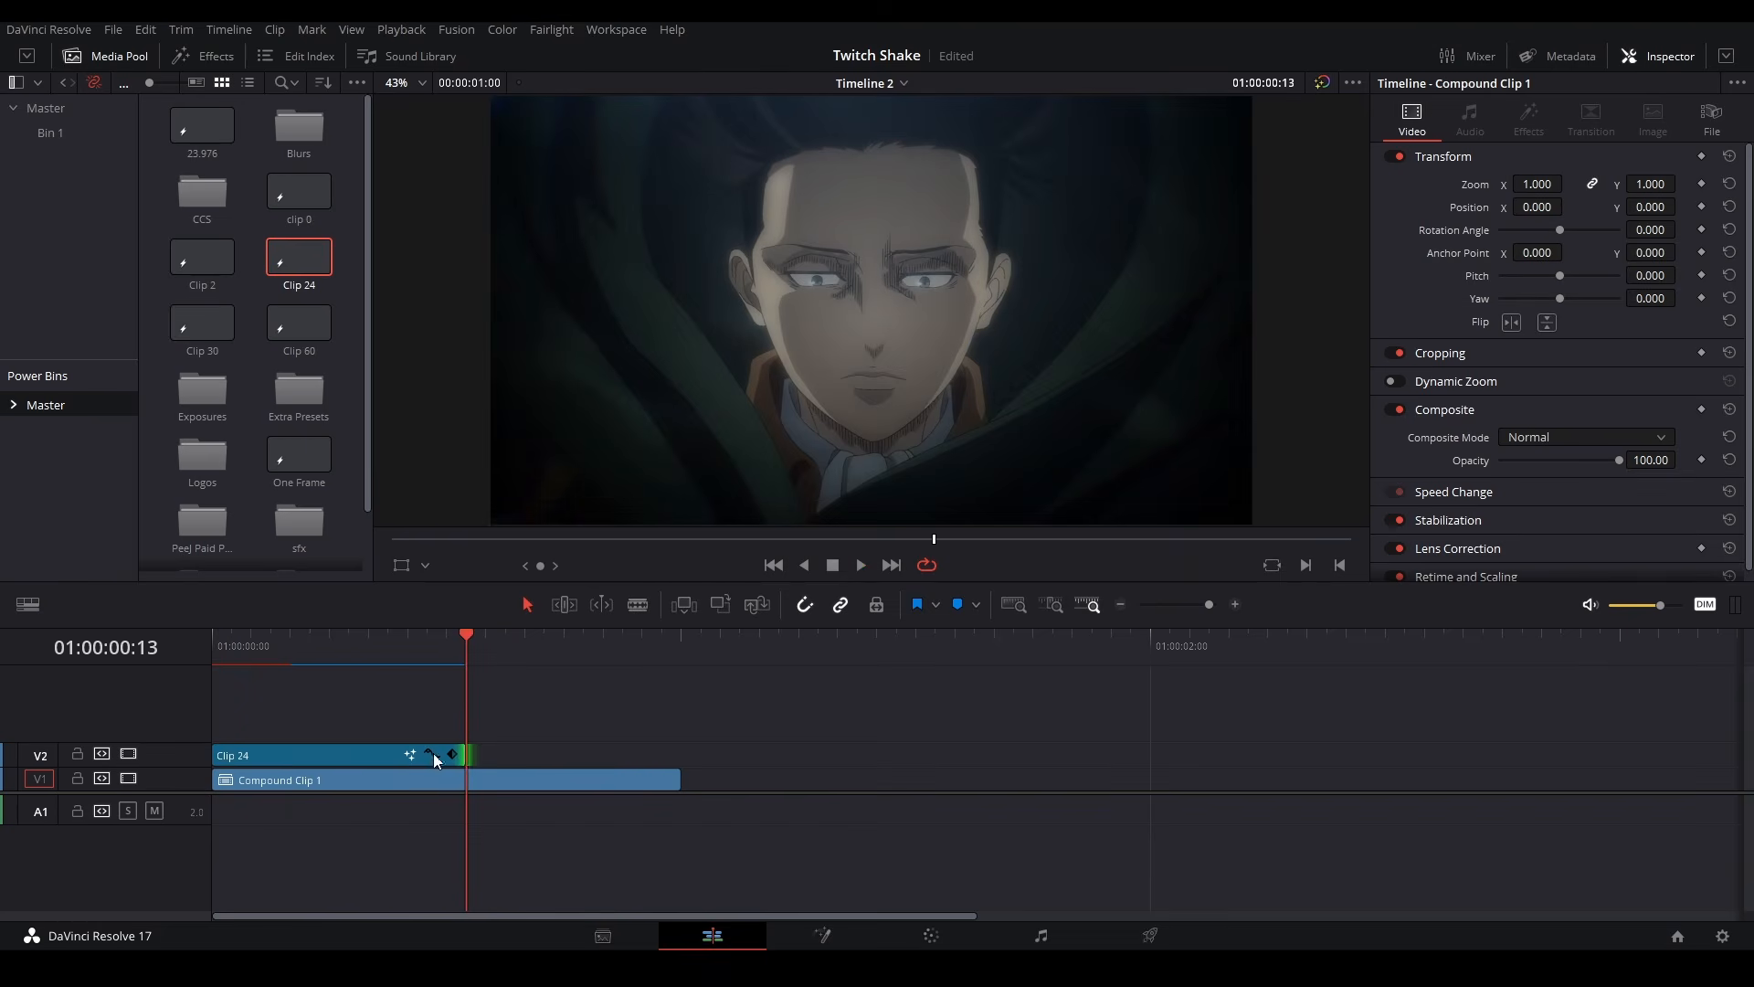
Lengthen Clip 24 to match the end of Compound Clip 1 and play back the shake.
drag(461, 754, 659, 755)
key(space)
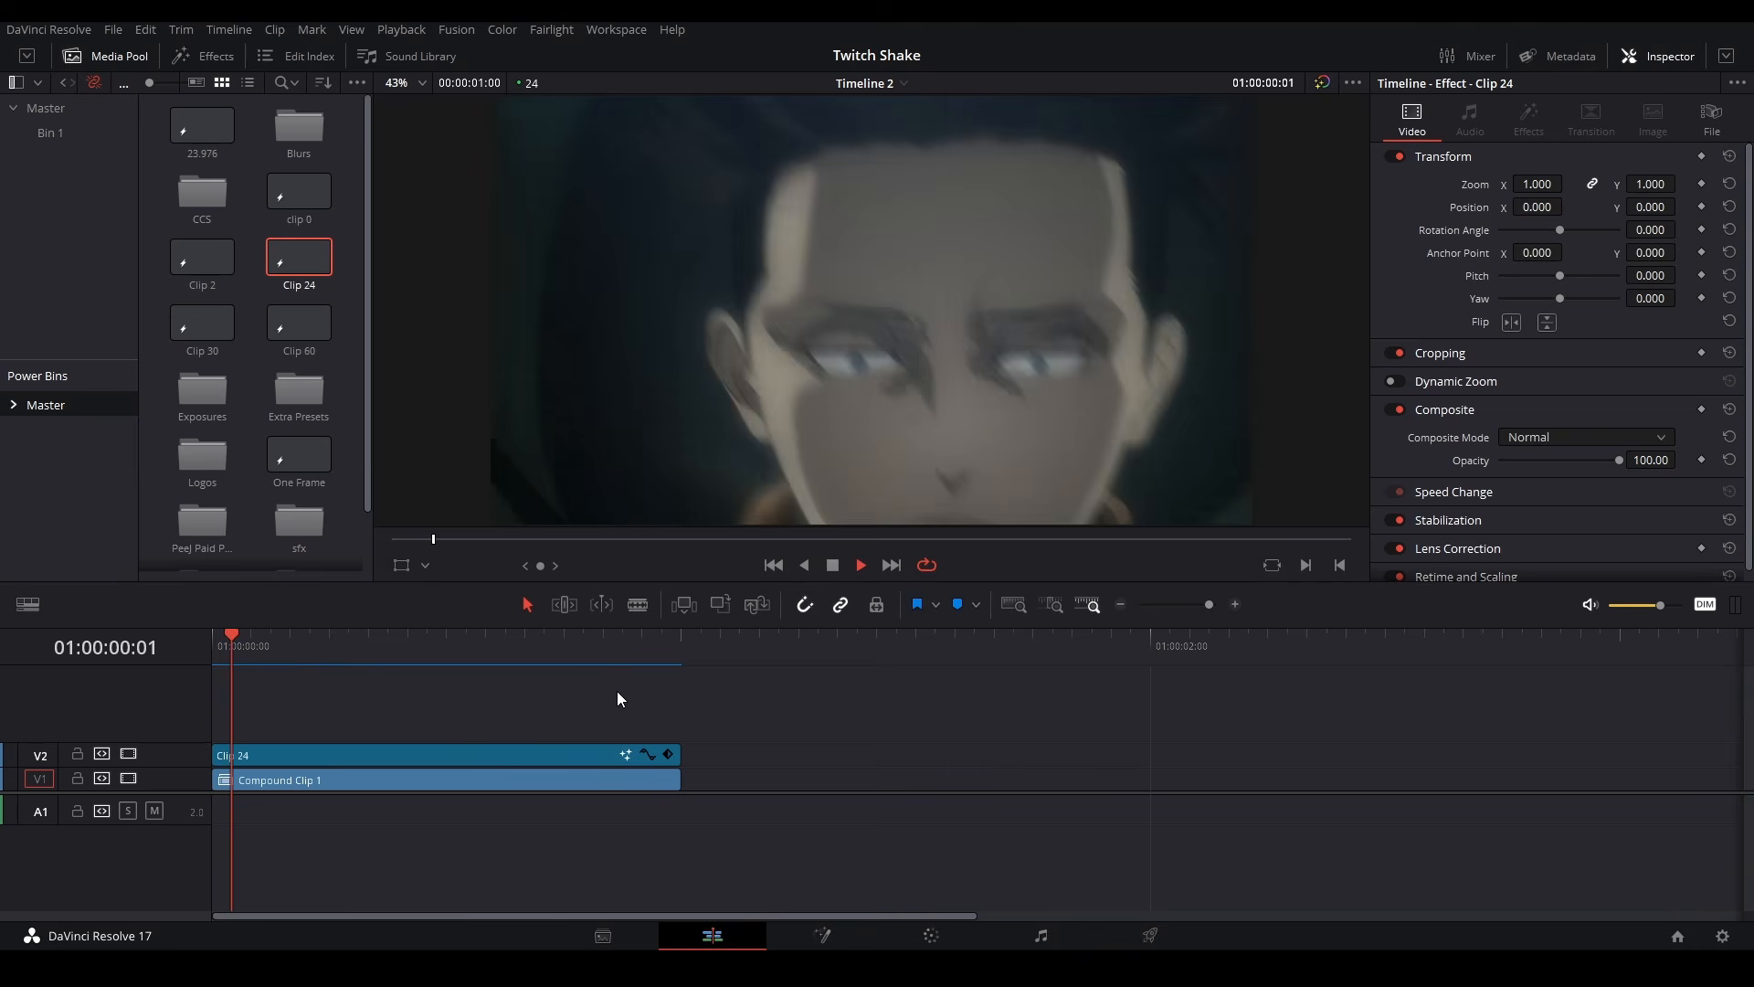